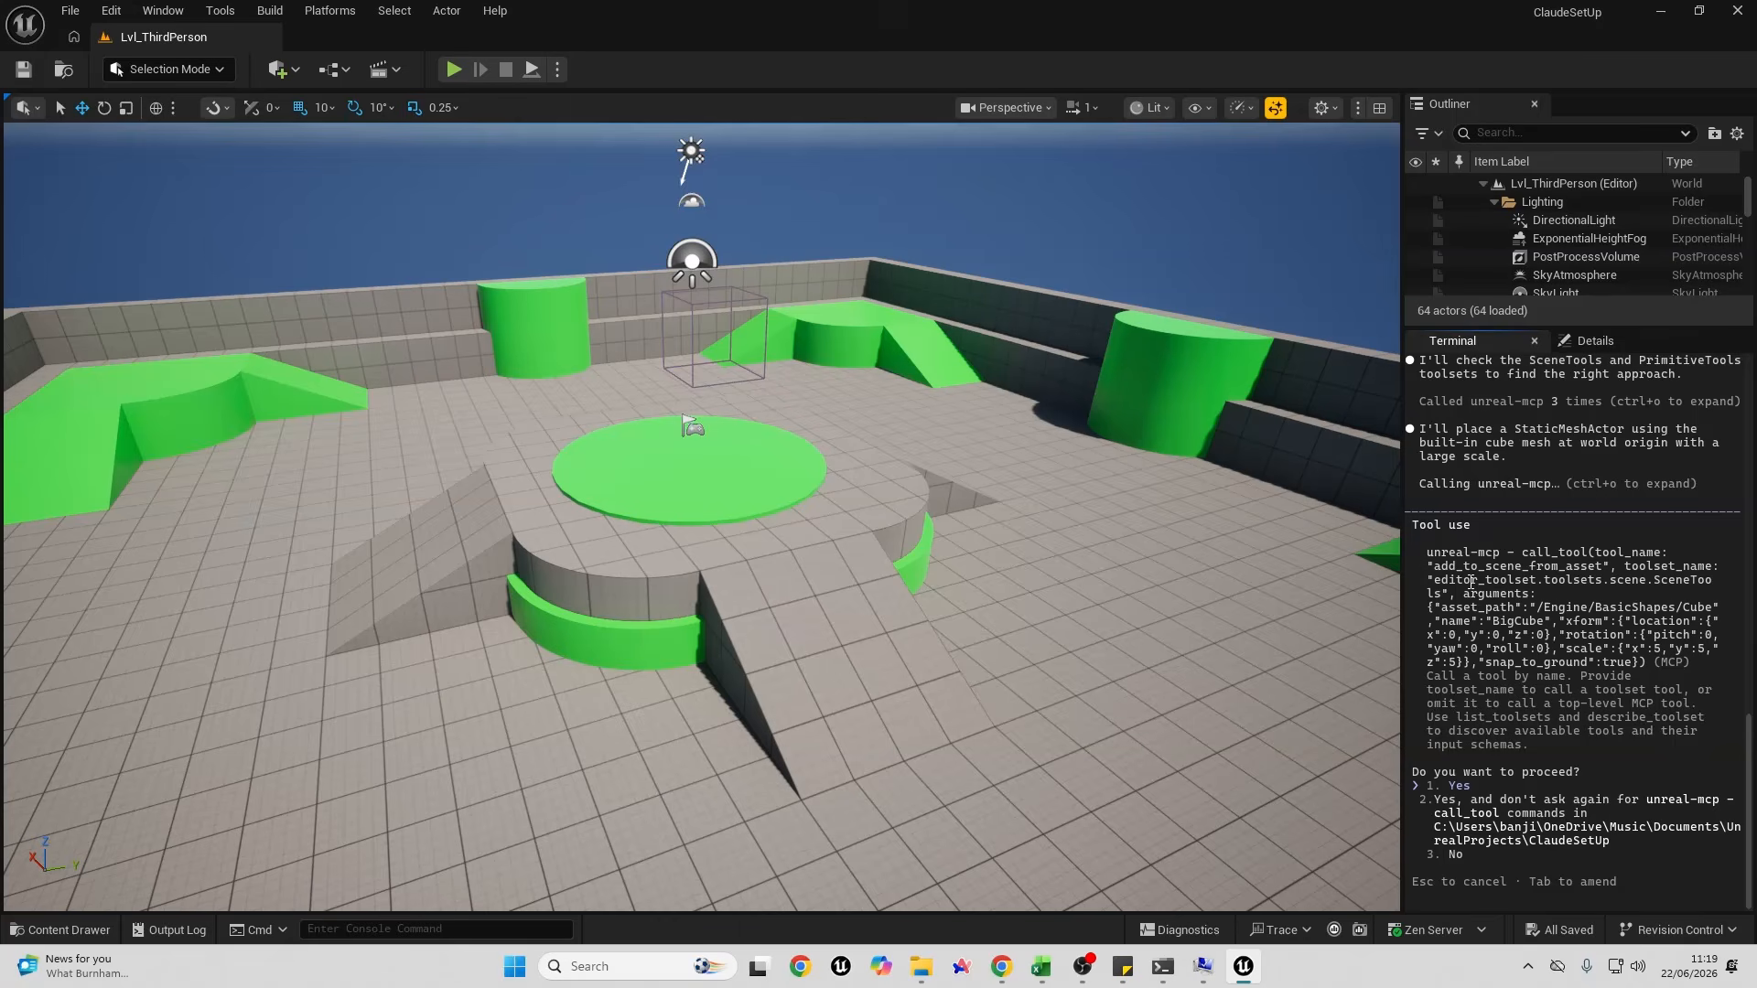
Step: Approve the pending unreal-mcp tool call that adds the BigCube mesh at the world origin with a scale of 5
{"action": "key", "text": "Return"}
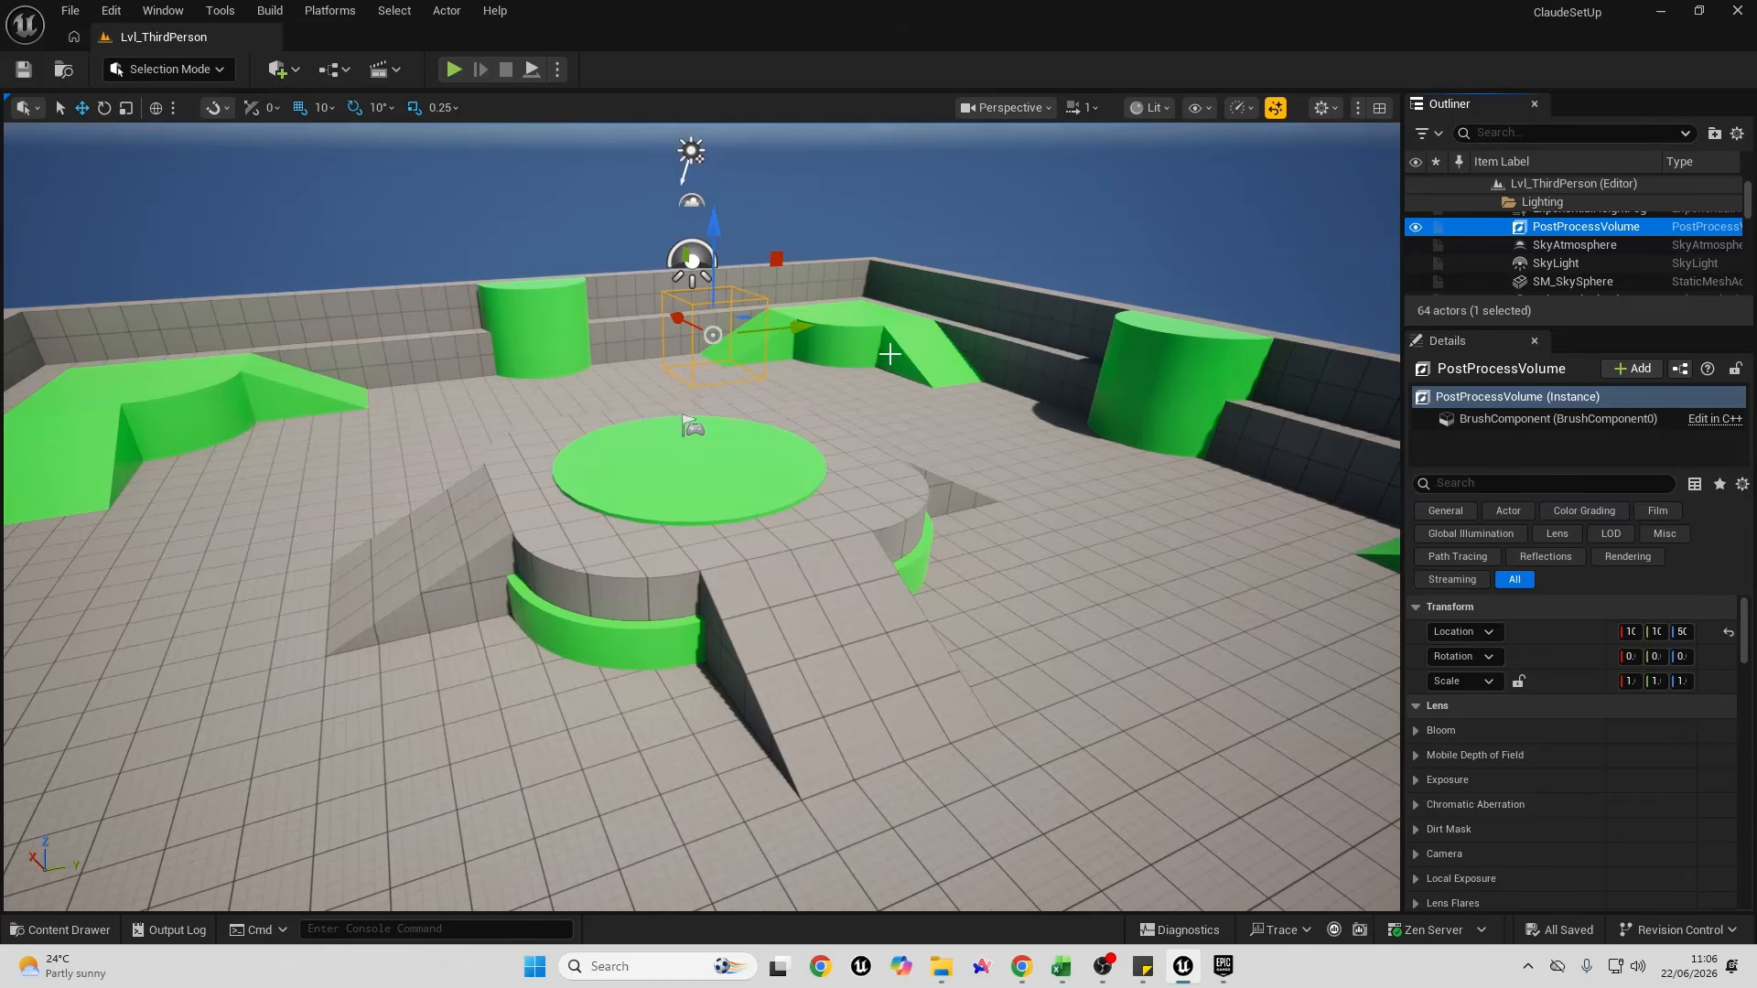
Step: Find the Unreal MCP plugin by searching for "mcp" and enable it, accepting the experimental plugin warning
{"action": "left_click", "coordinate": [111, 13]}
{"action": "left_click", "coordinate": [205, 337]}
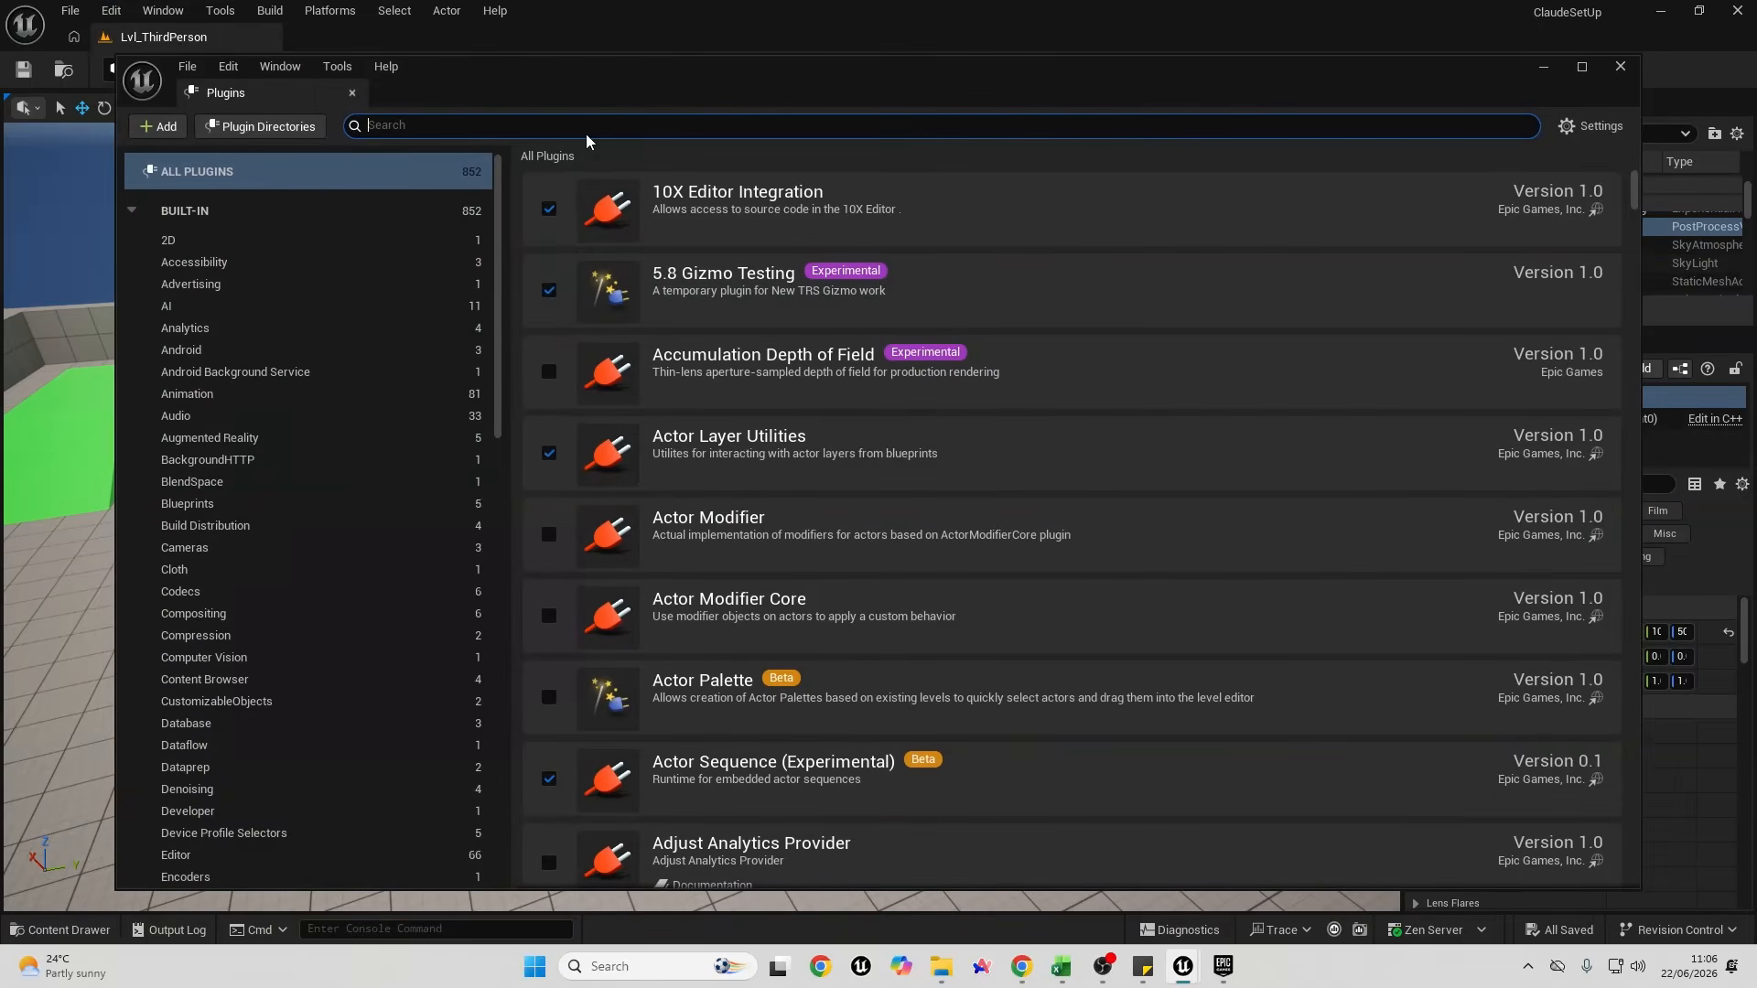
{"action": "type", "text": "mcp"}
{"action": "left_click", "coordinate": [549, 290]}
{"action": "left_click", "coordinate": [1010, 523]}
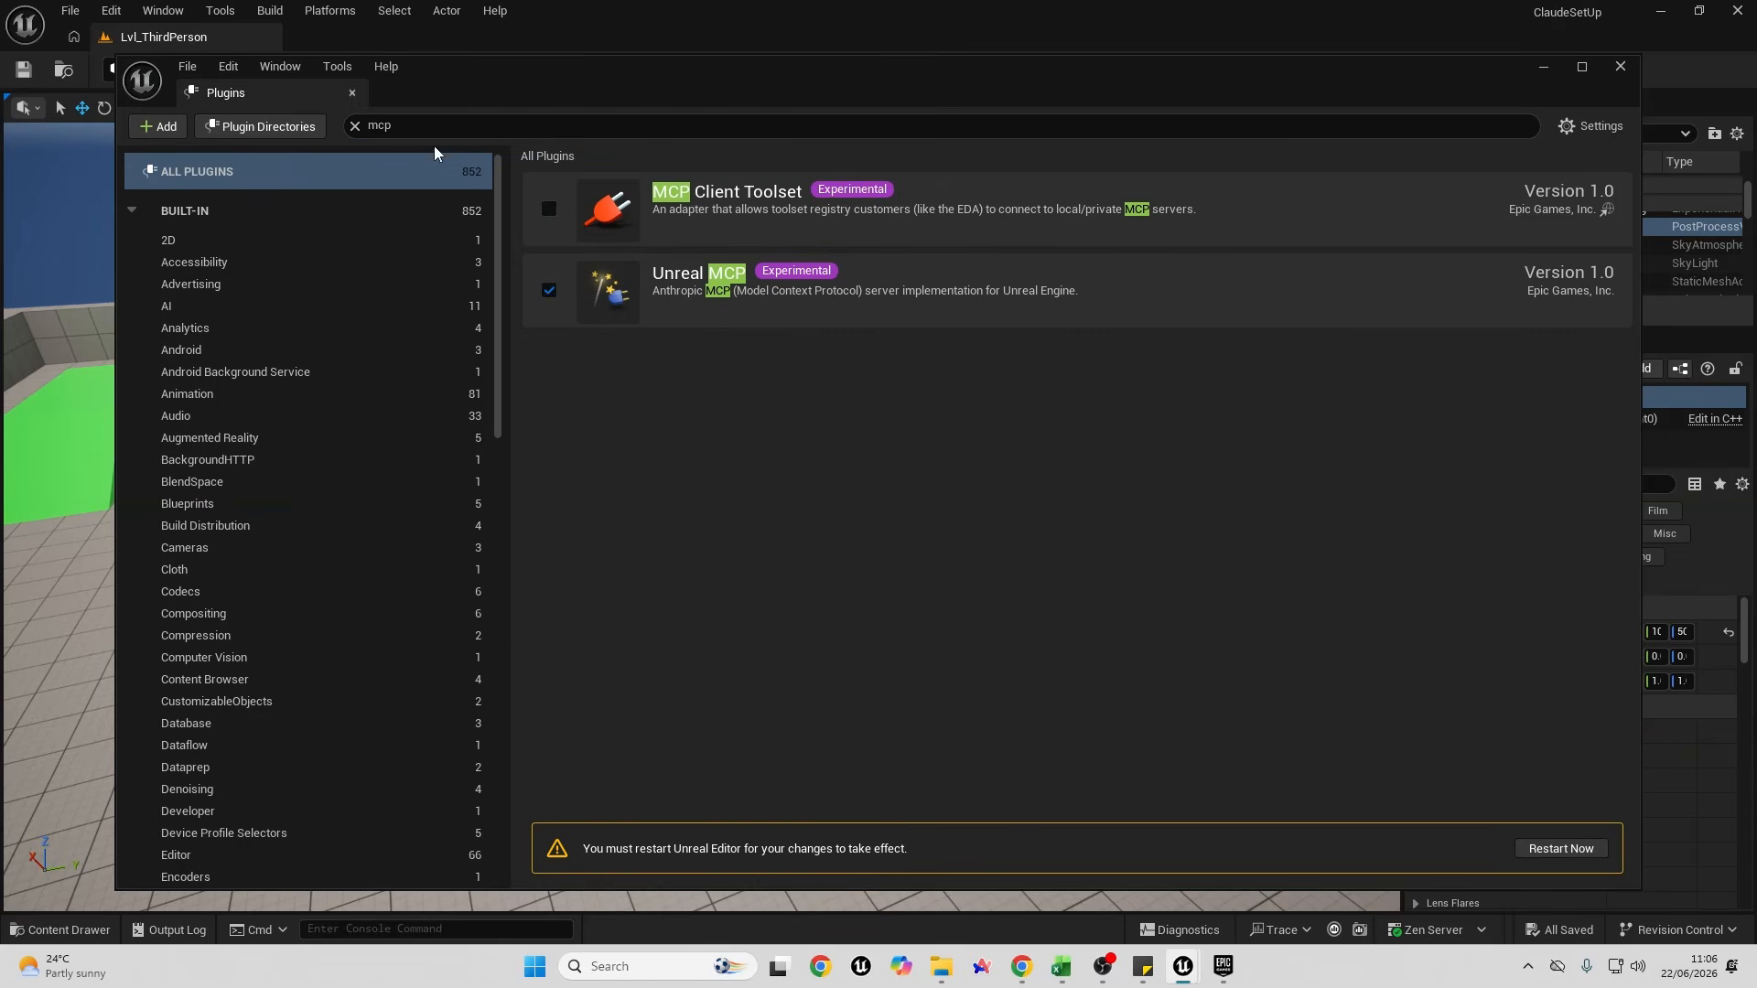
Step: Search the plugins for "terminal" and enable the experimental Terminal plugin
{"action": "type", "text": "terminal"}
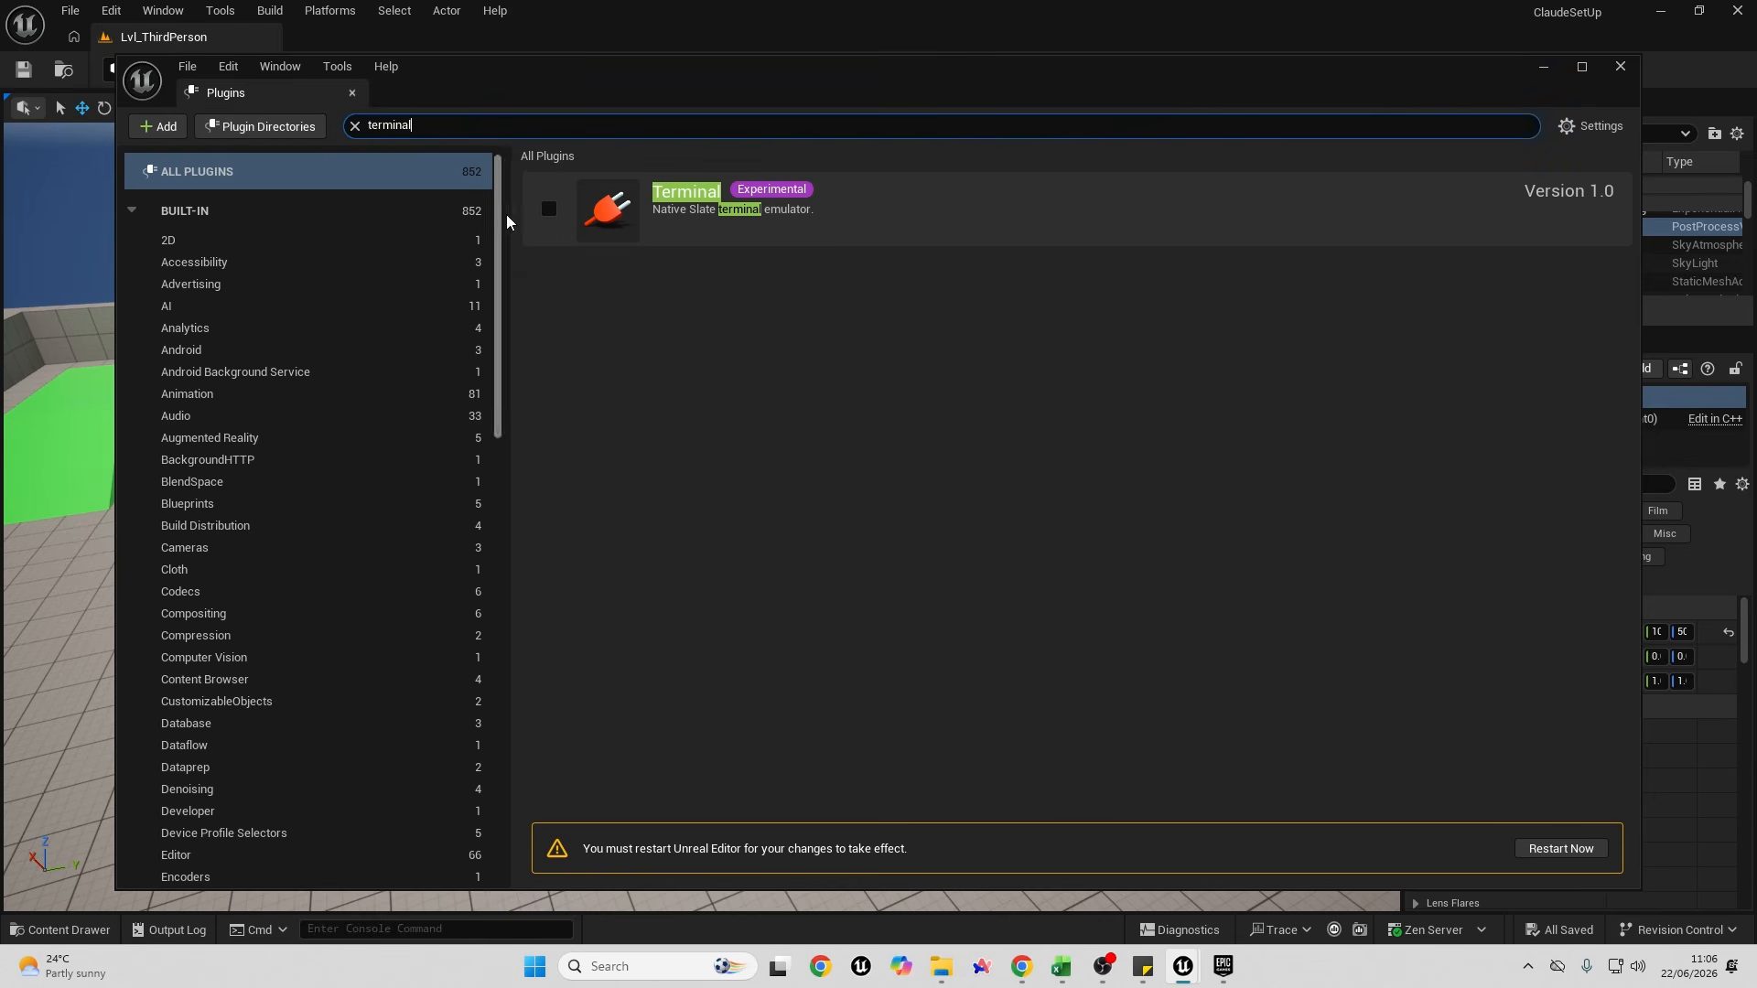
{"action": "left_click", "coordinate": [549, 208]}
{"action": "left_click", "coordinate": [1018, 523]}
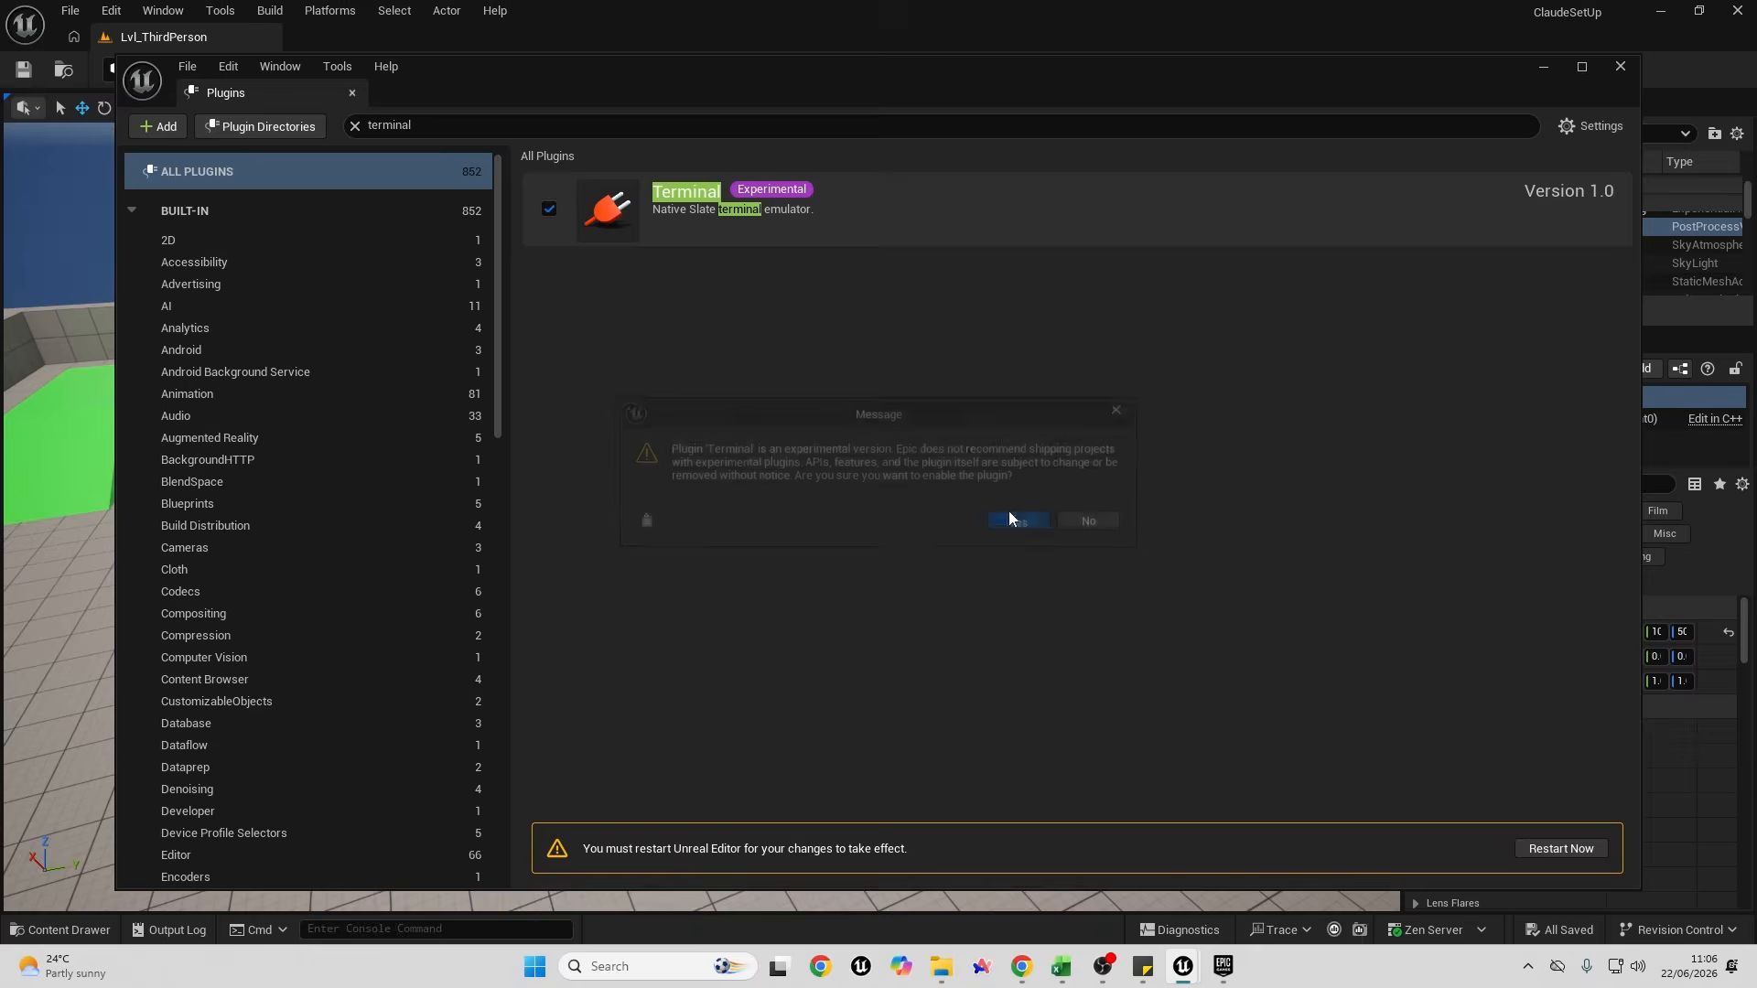
Step: Search the plugins for "editor tool", enable the experimental EditorToolset plugin, and restart the editor
{"action": "type", "text": "editor tool"}
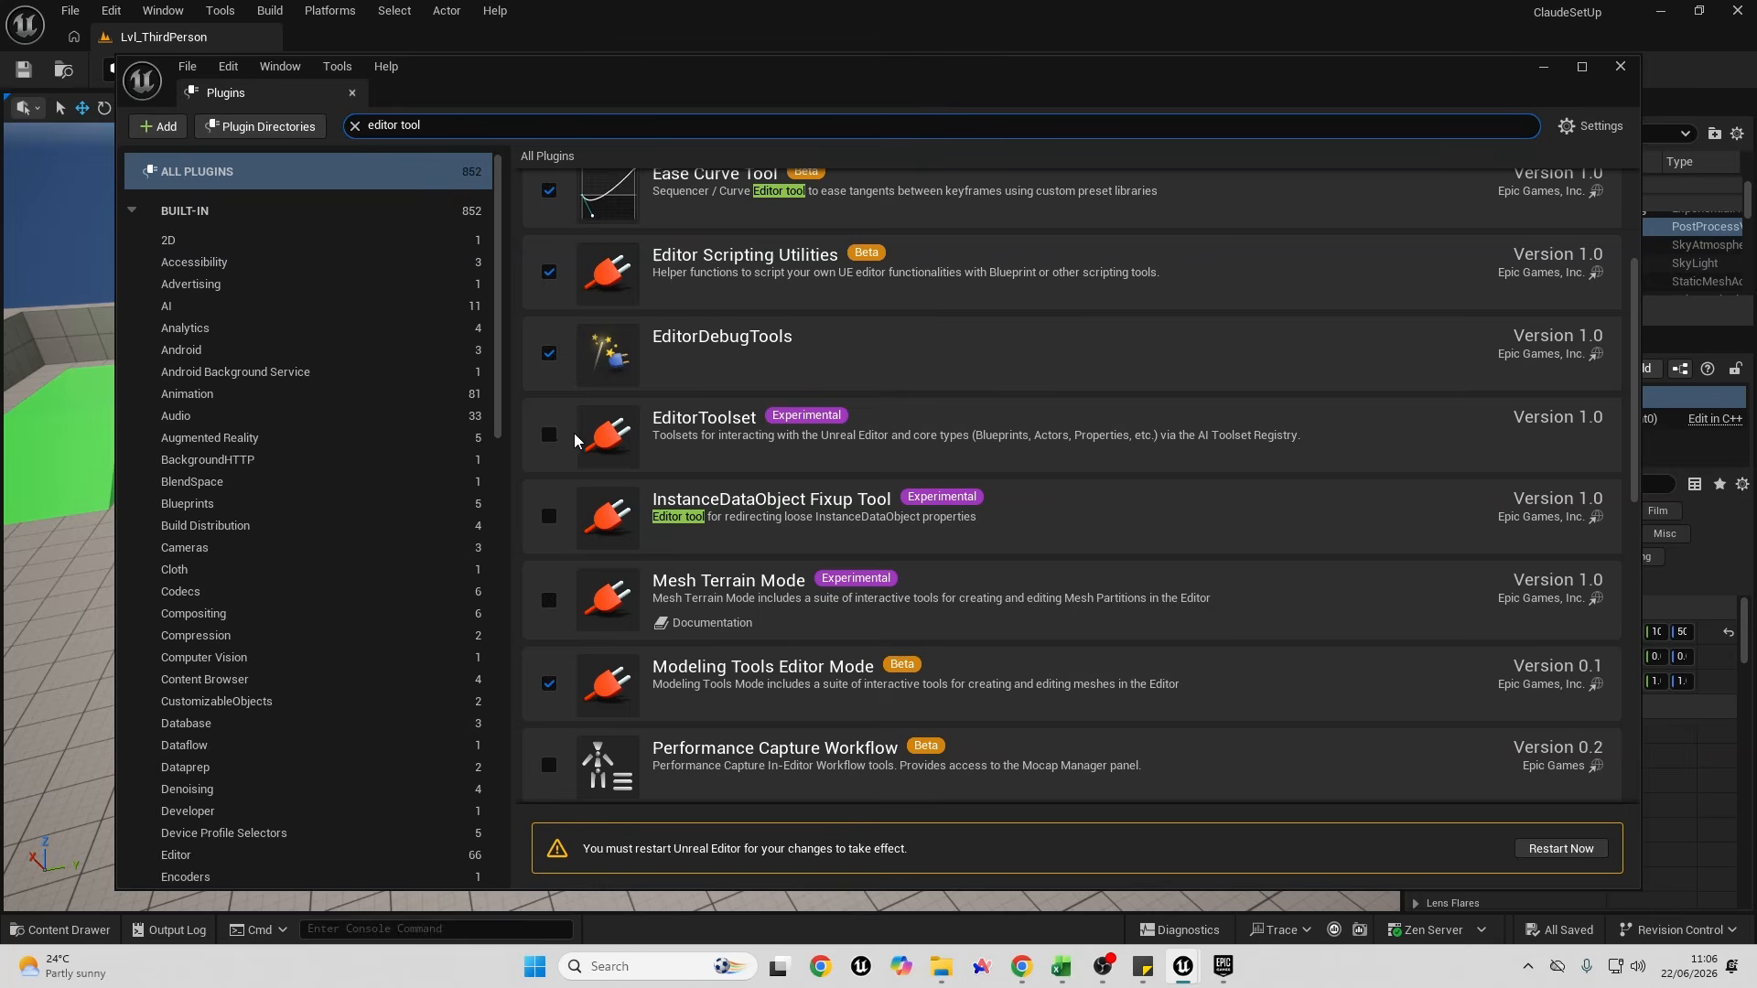
{"action": "left_click", "coordinate": [549, 435]}
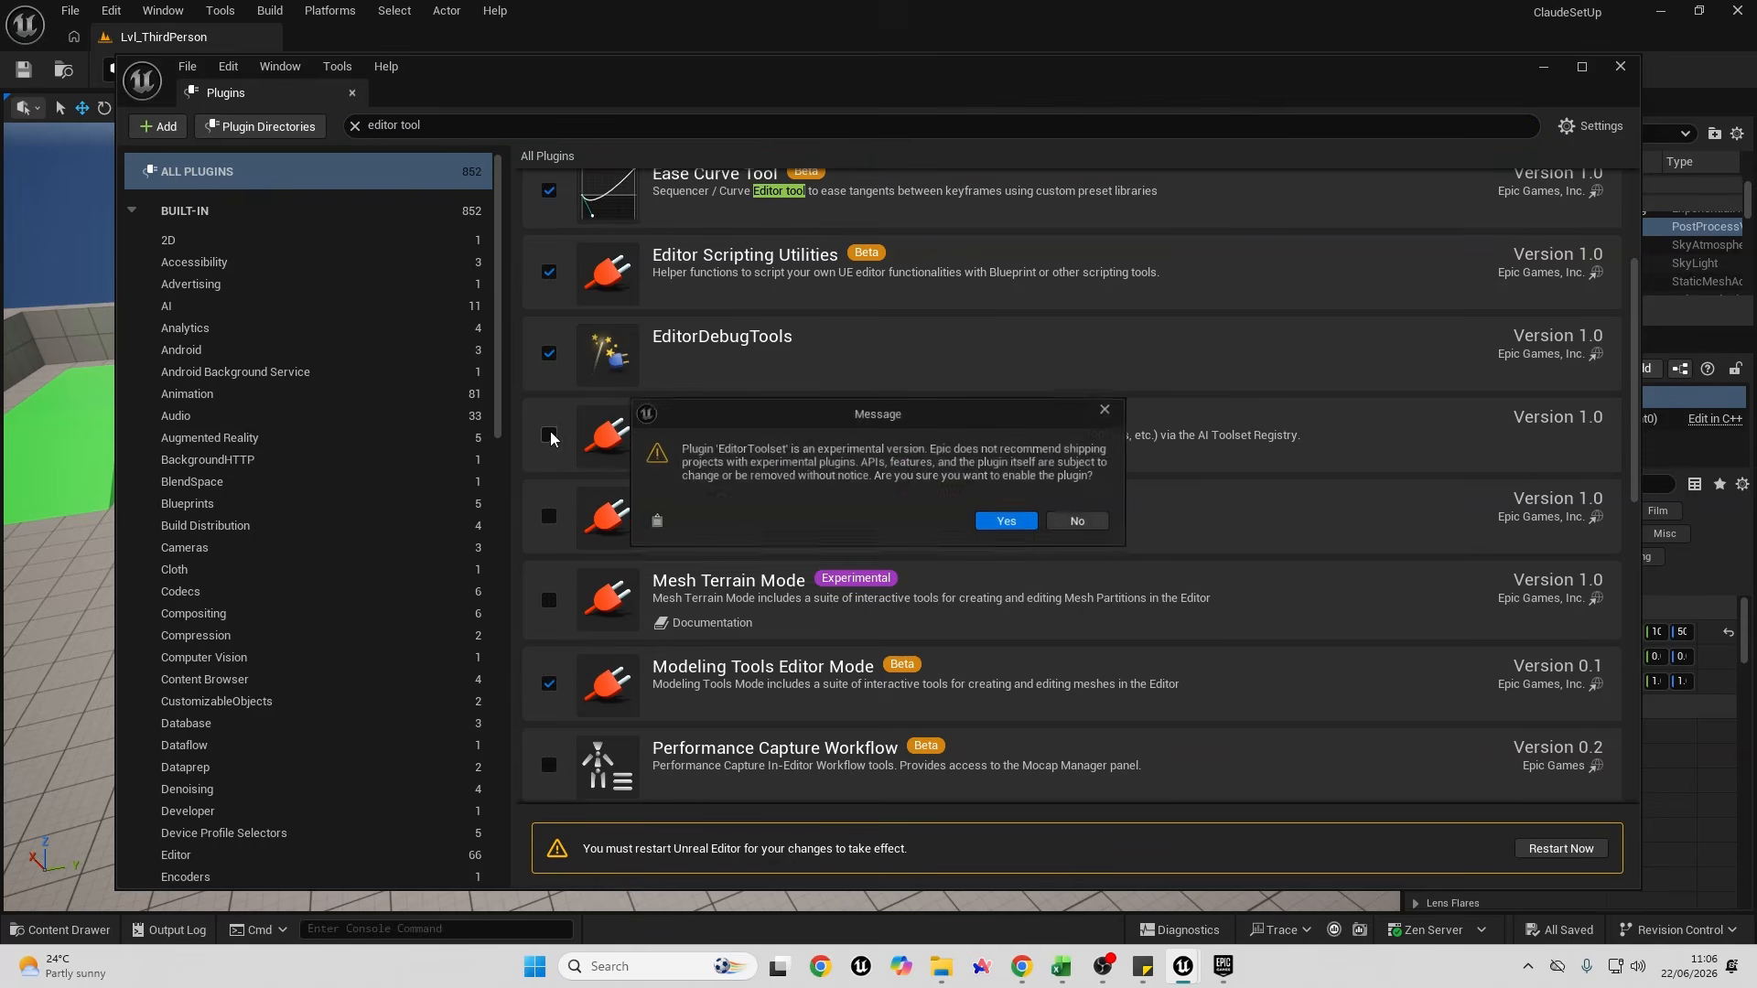
{"action": "left_click", "coordinate": [1019, 521]}
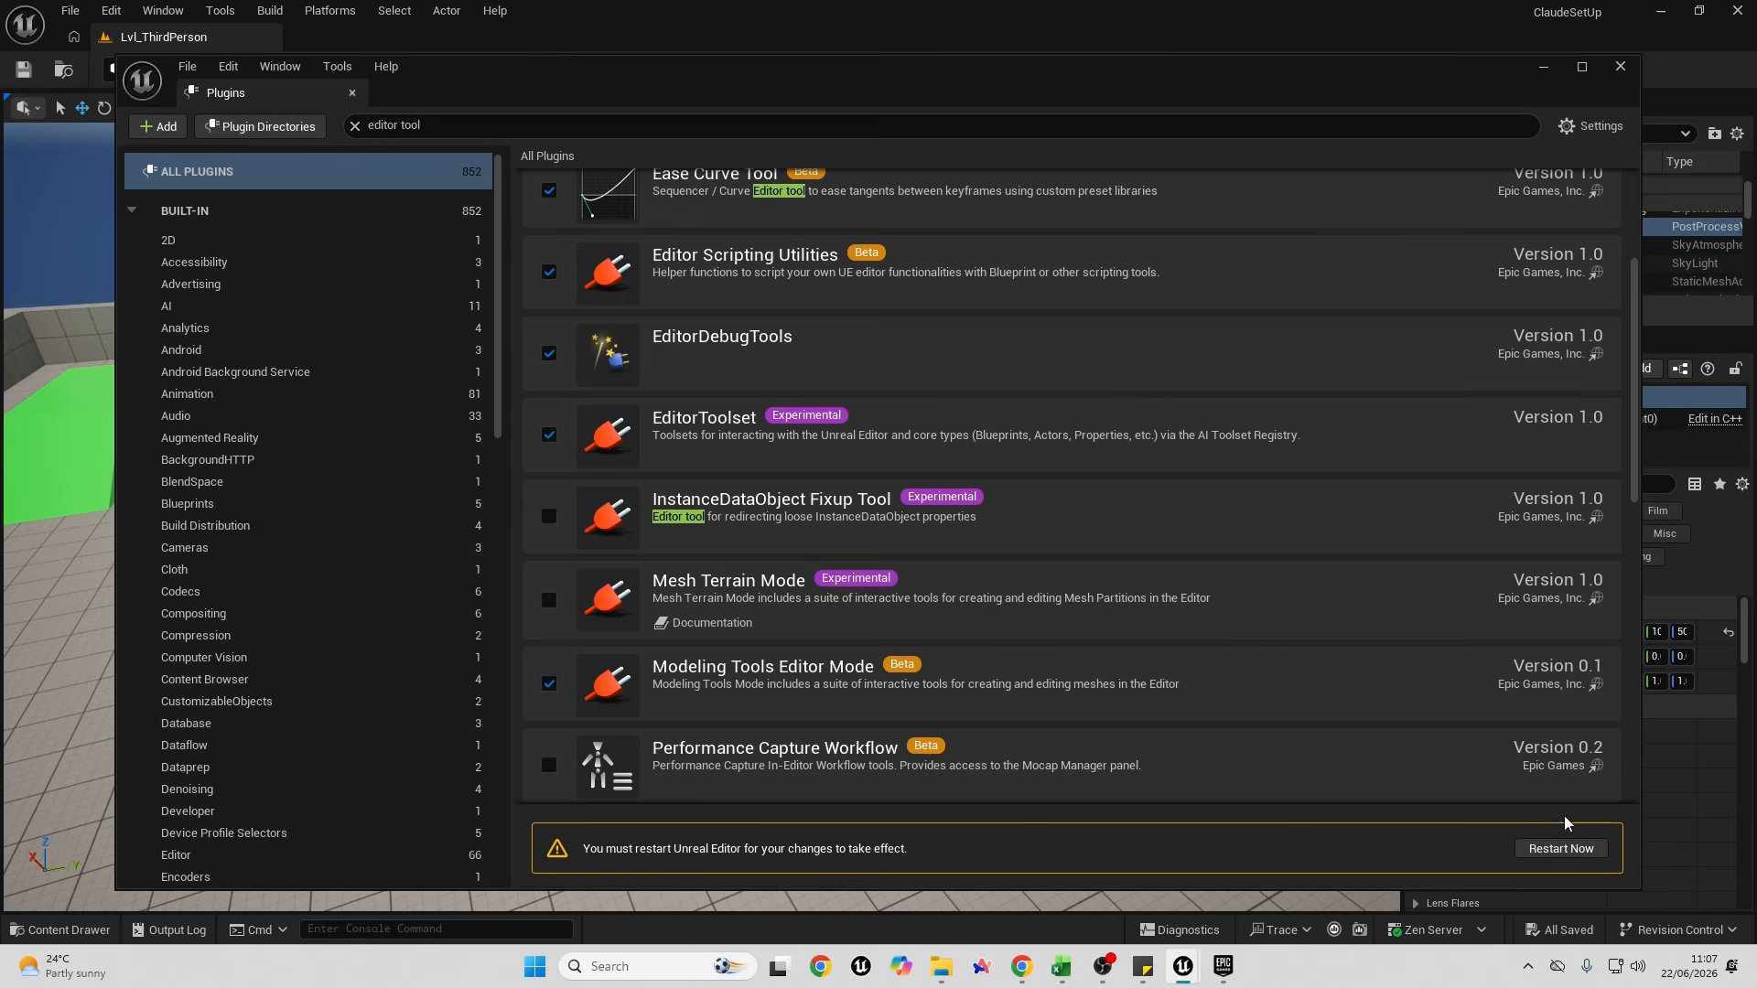
{"action": "left_click", "coordinate": [1561, 848]}
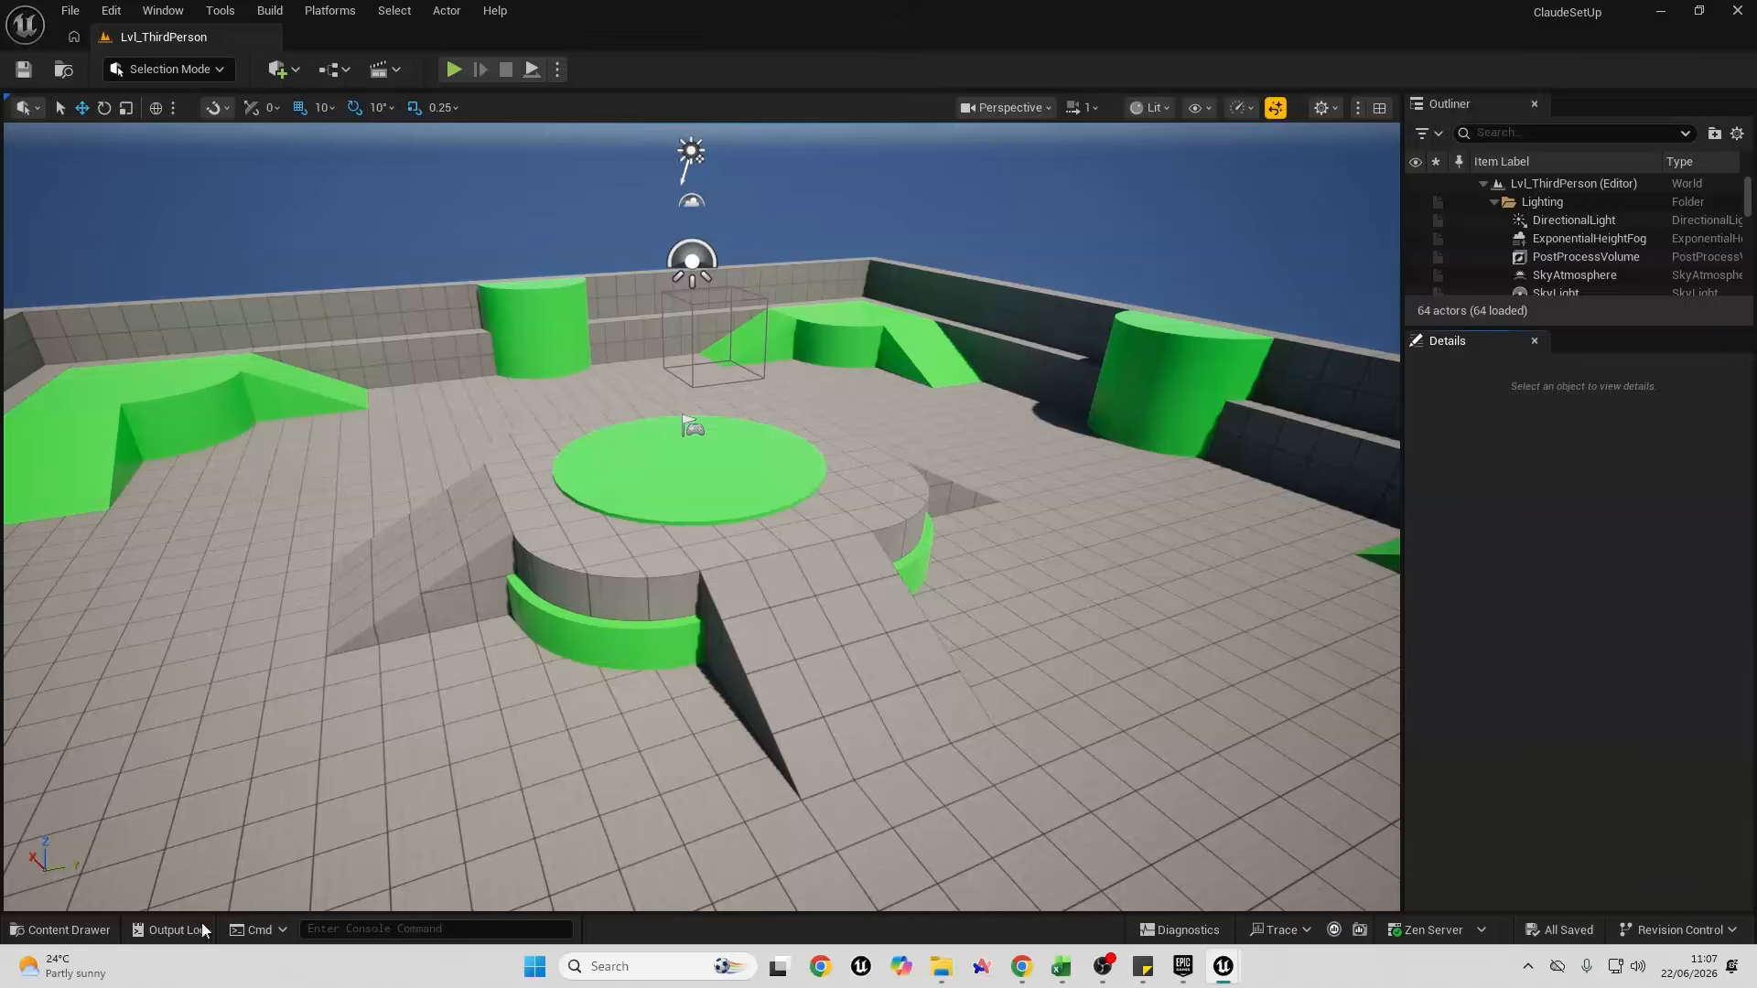
Step: Run the console command ModelContextProtocol.GenerateClientConfig ClaudeCode from the output log to generate the MCP client configuration
{"action": "left_click", "coordinate": [195, 932]}
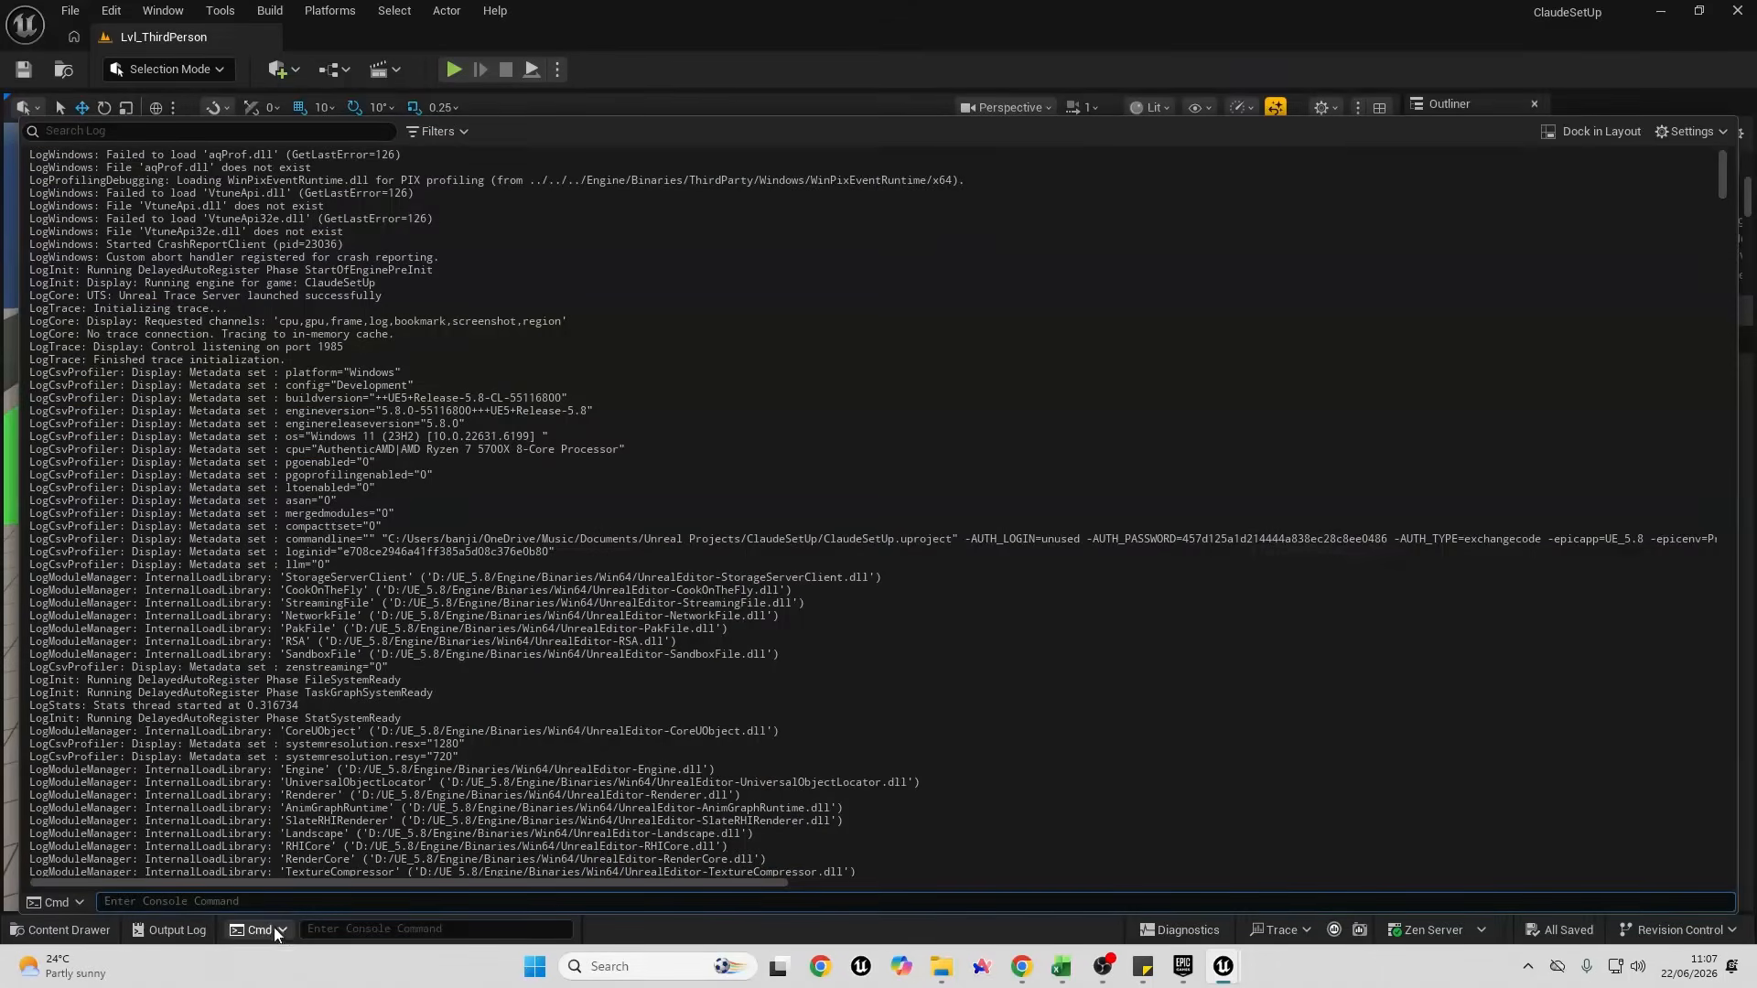
{"action": "left_click", "coordinate": [146, 899]}
{"action": "type", "text": "ModelContextProtocol.GenerateClientConfig ClaudeCode"}
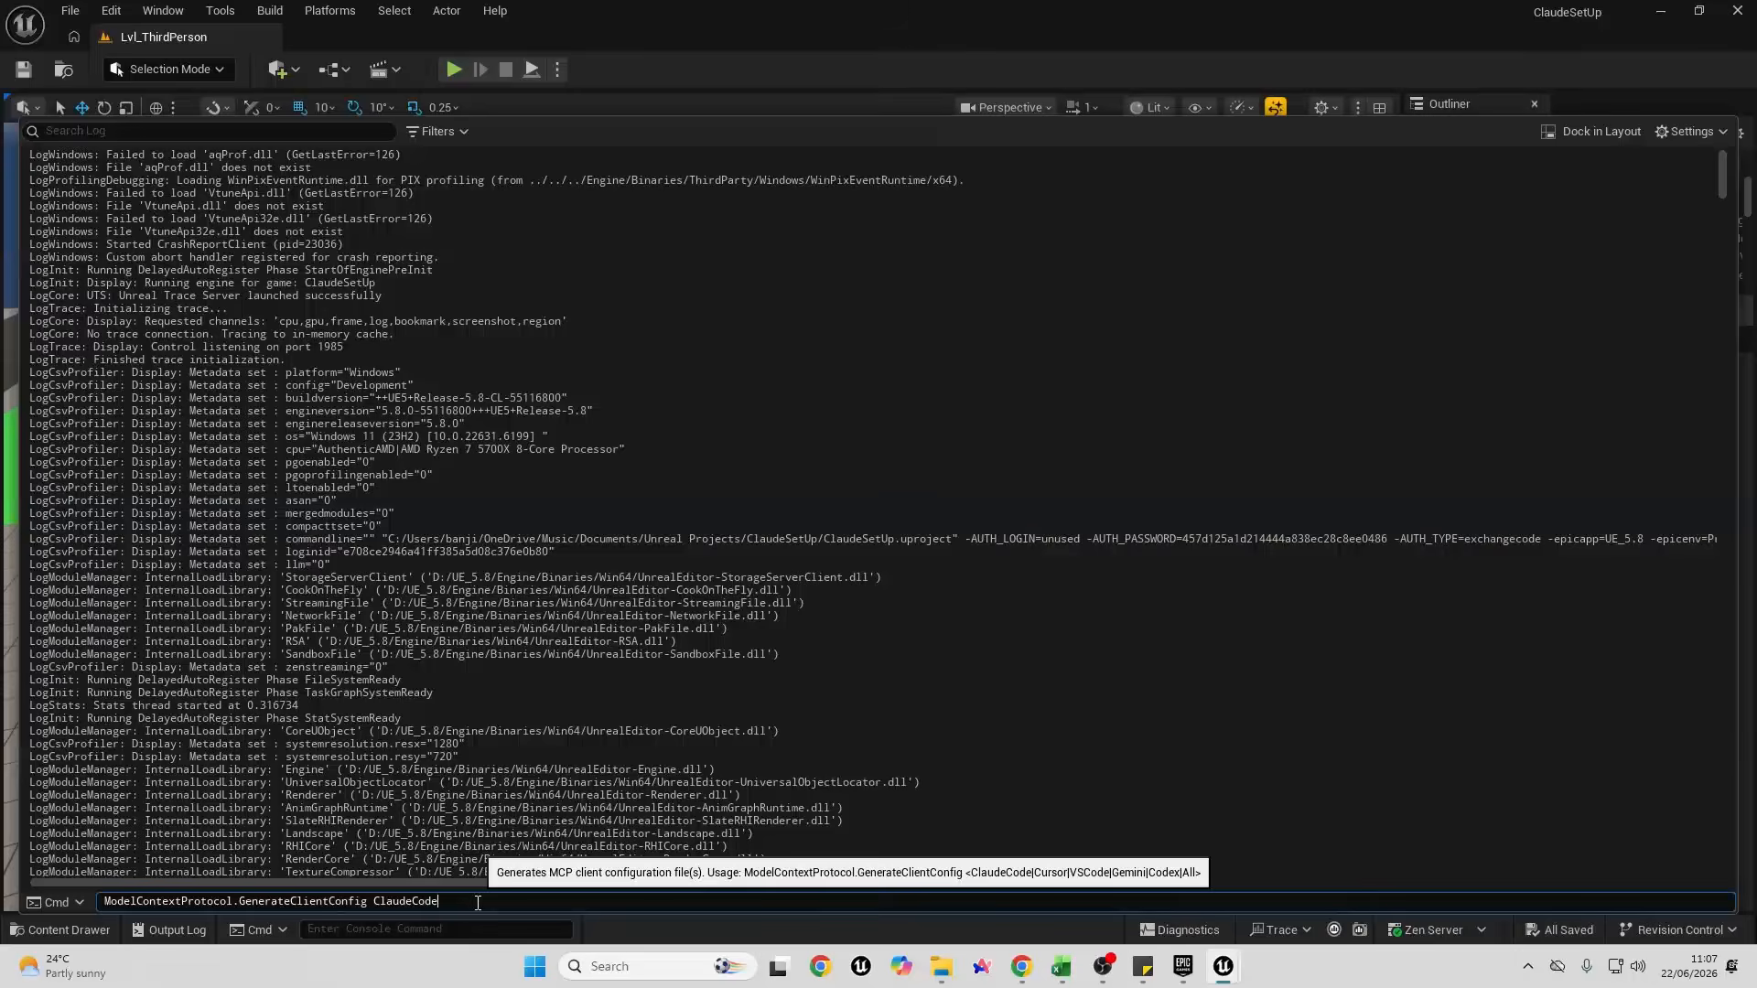
{"action": "key", "text": "Return"}
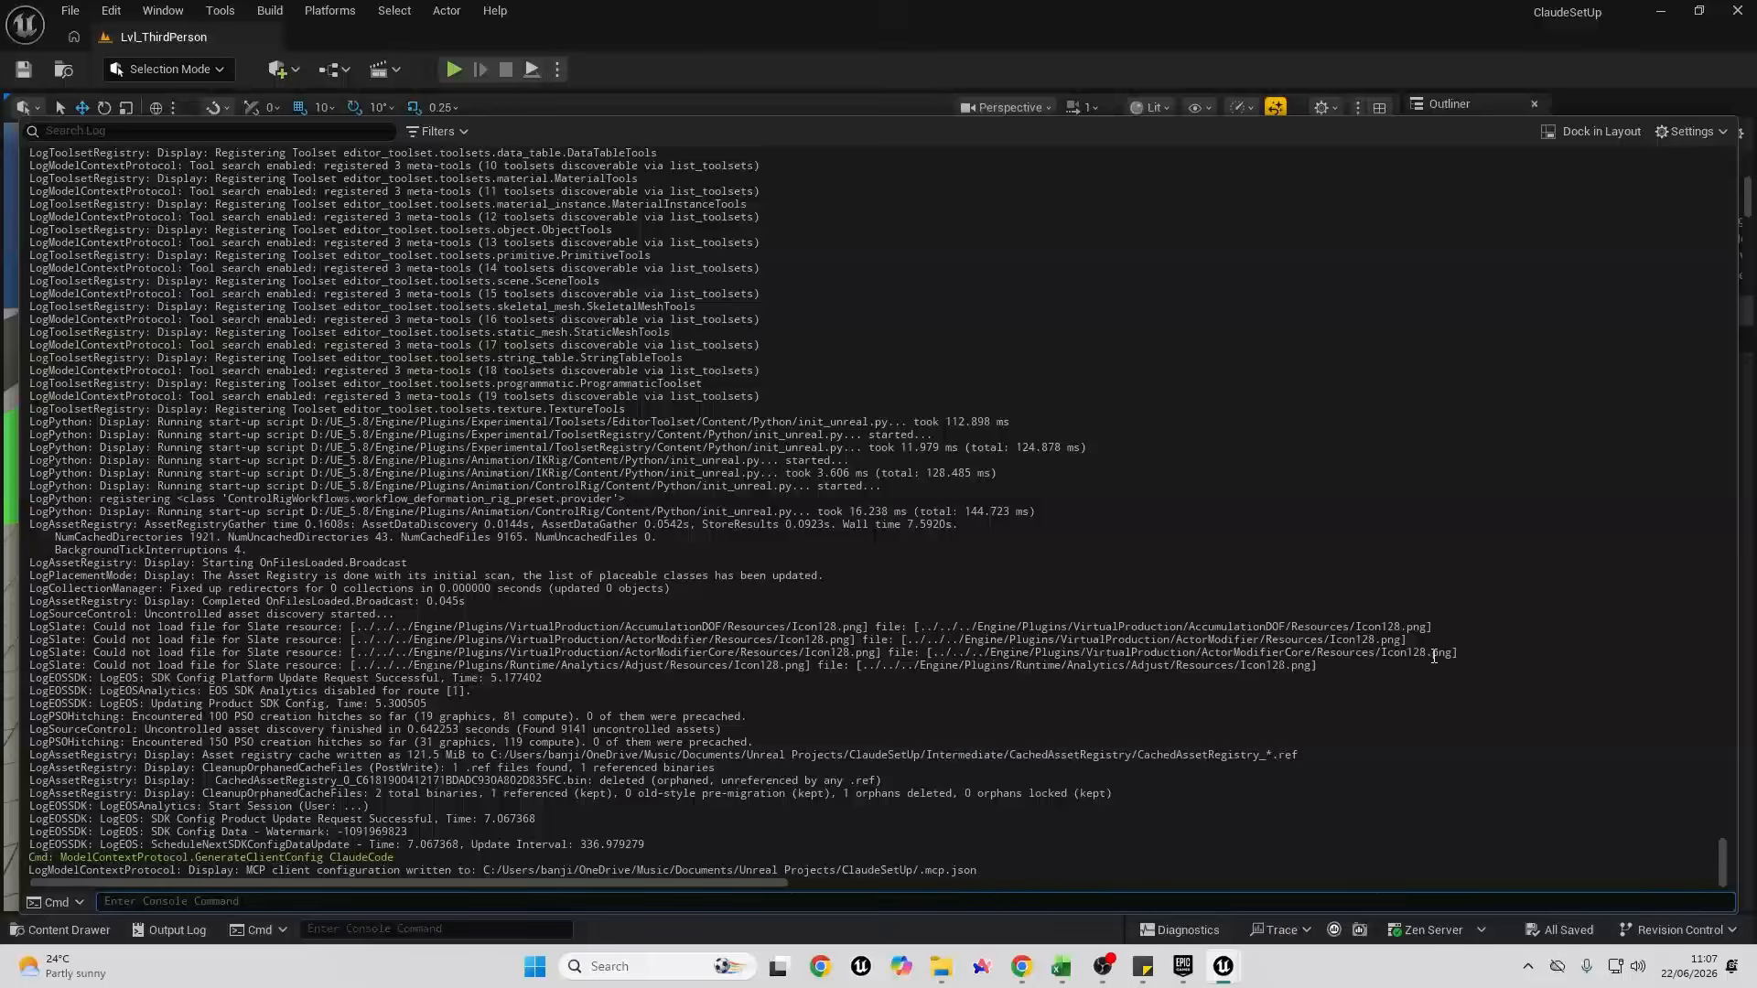
{"action": "left_click", "coordinate": [756, 80]}
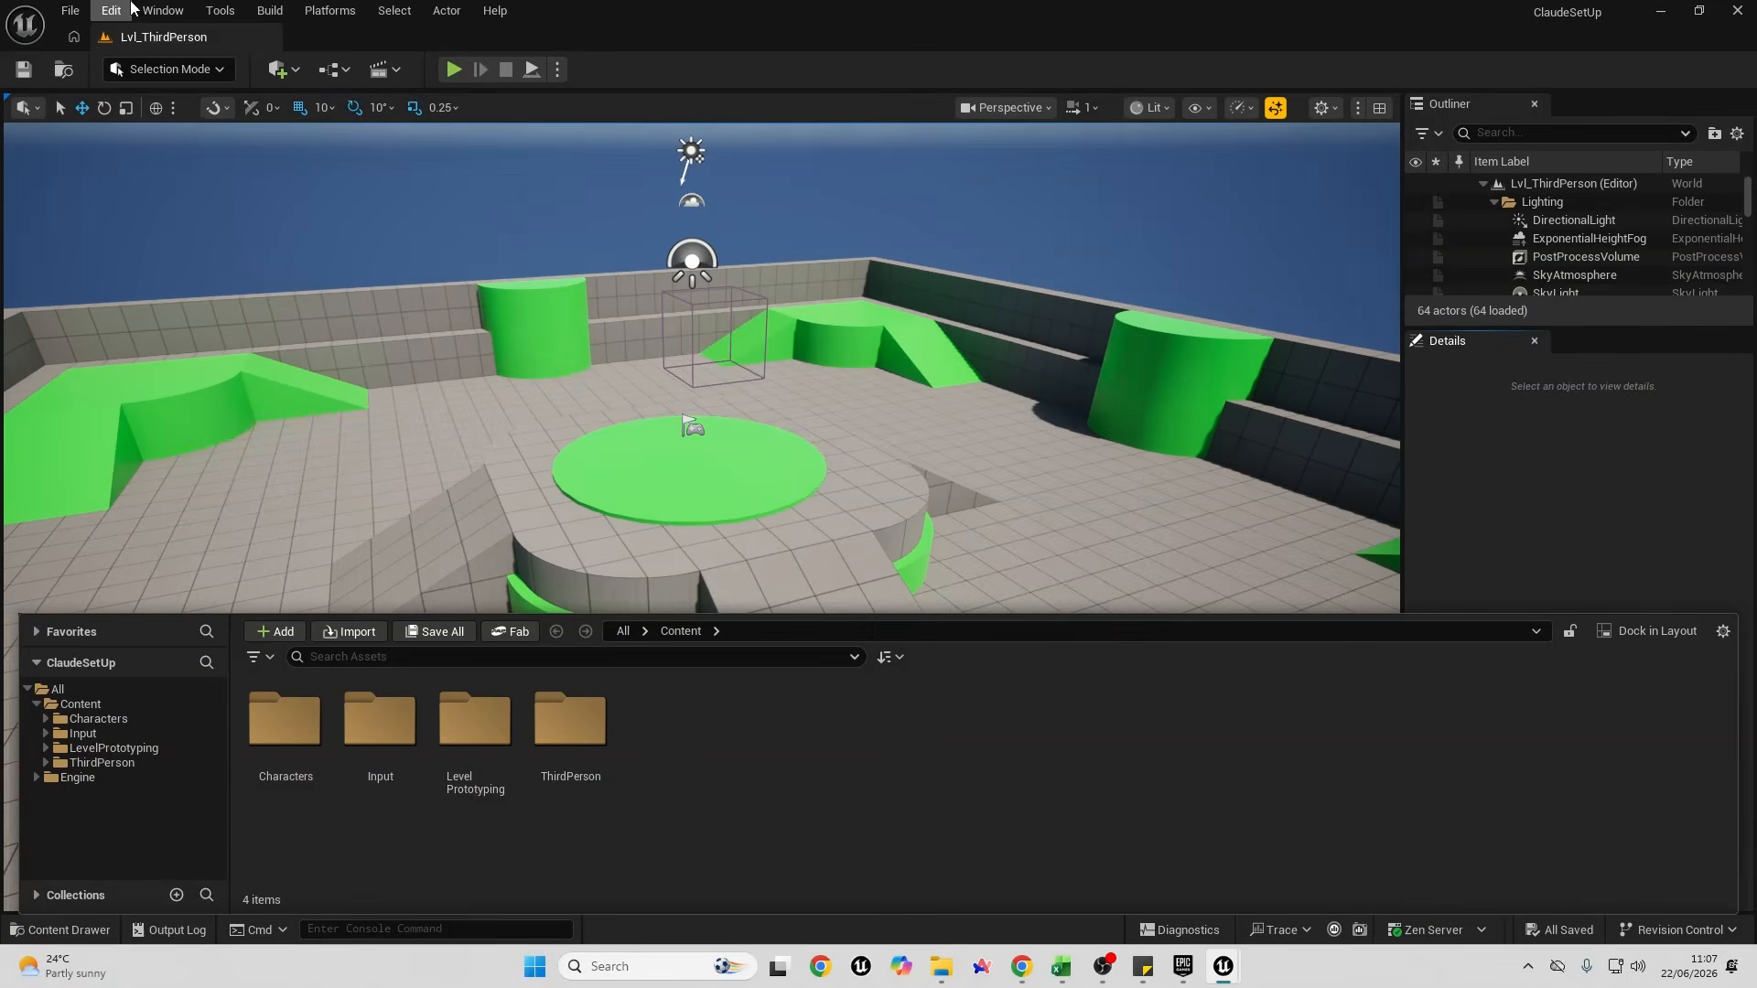
Step: Enable Auto Start Server in the Model Context Protocol section of the editor preferences
{"action": "left_click", "coordinate": [117, 11]}
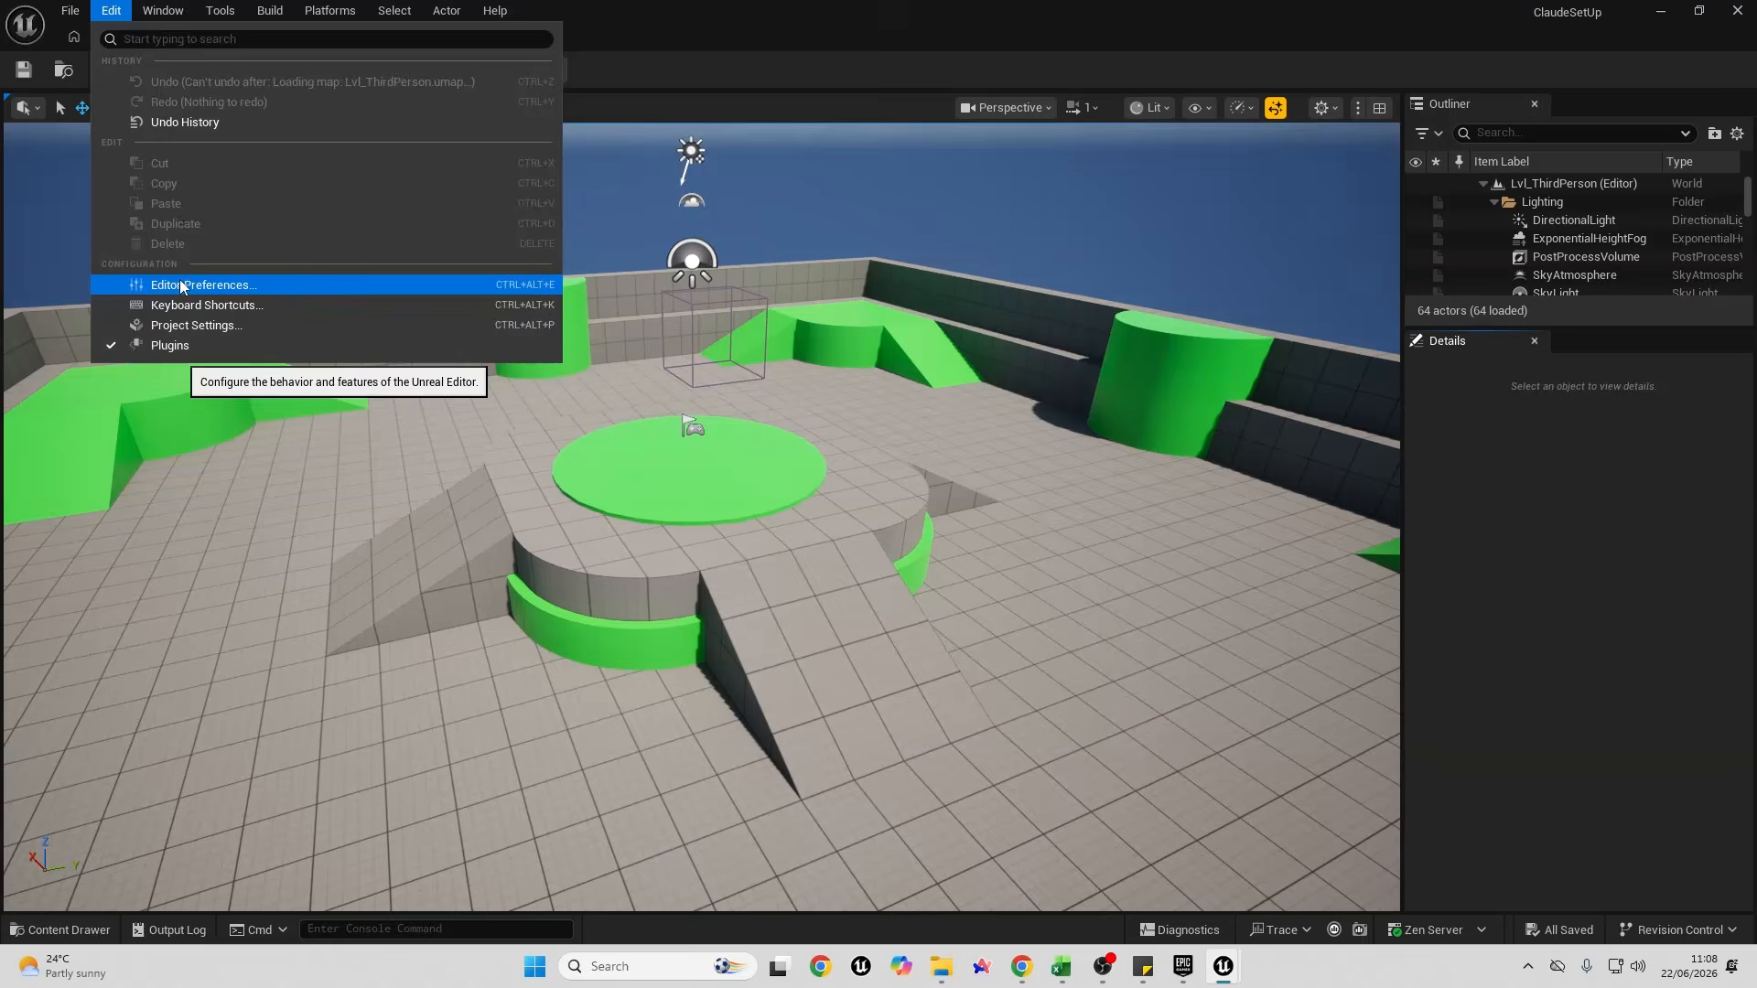
{"action": "left_click", "coordinate": [179, 281]}
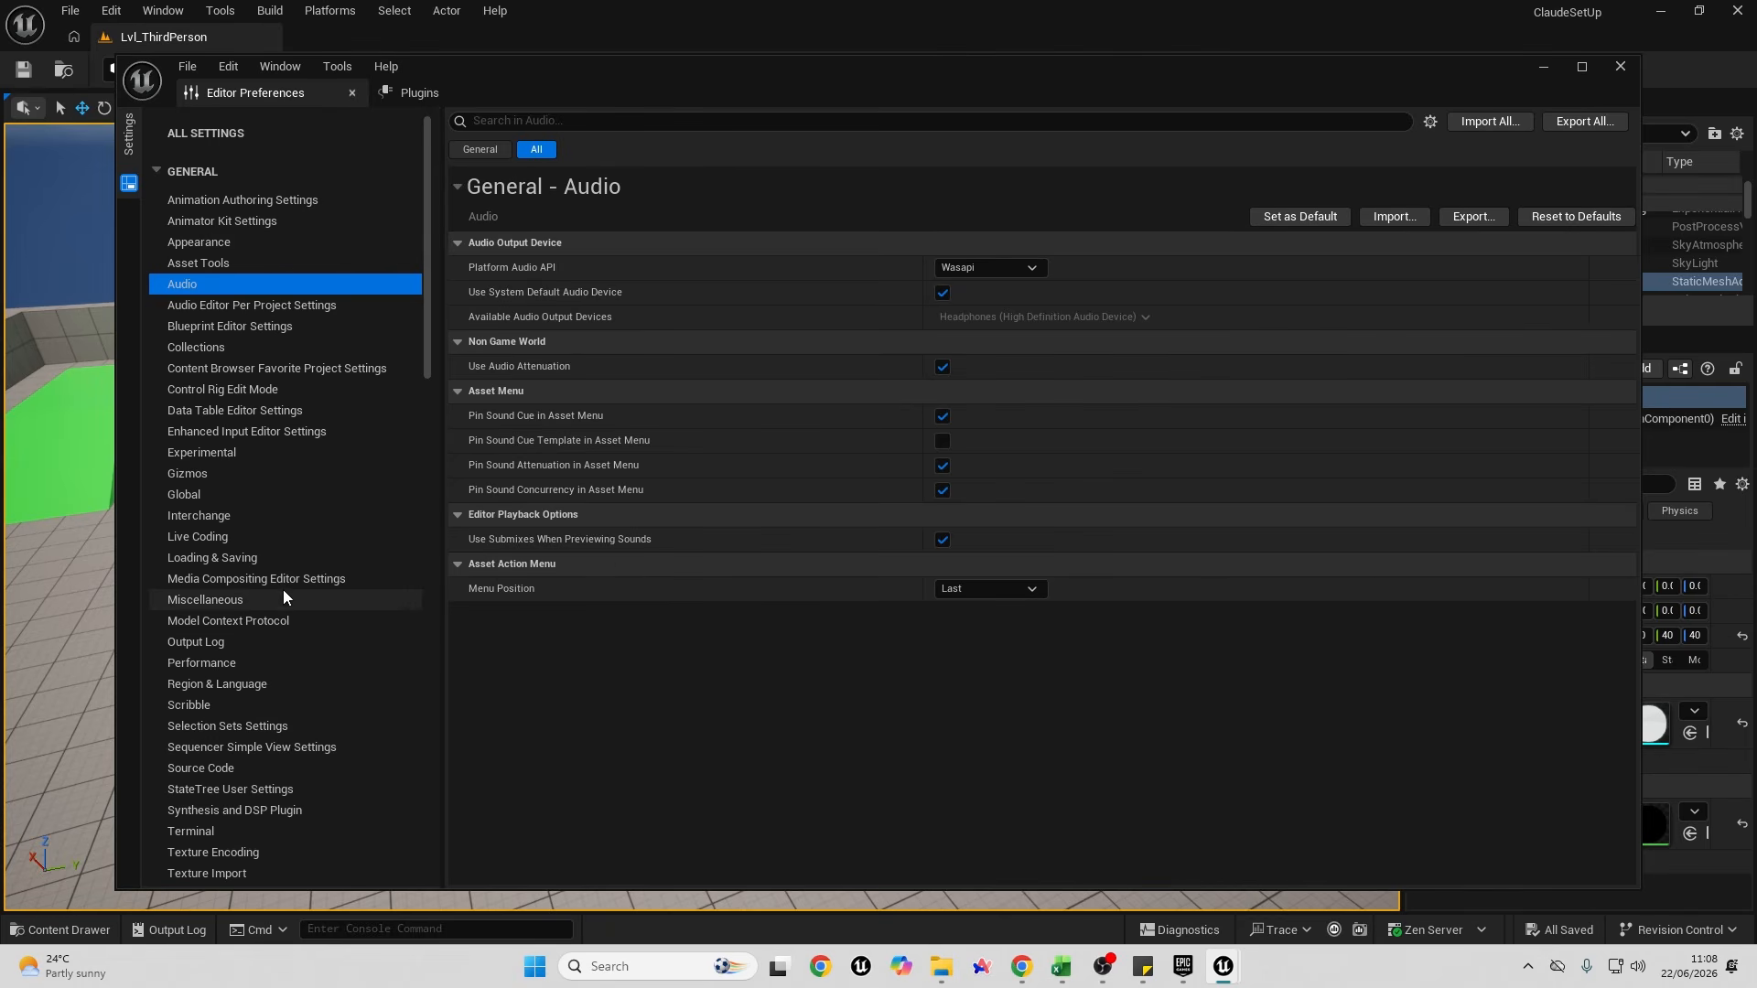
{"action": "left_click", "coordinate": [276, 622]}
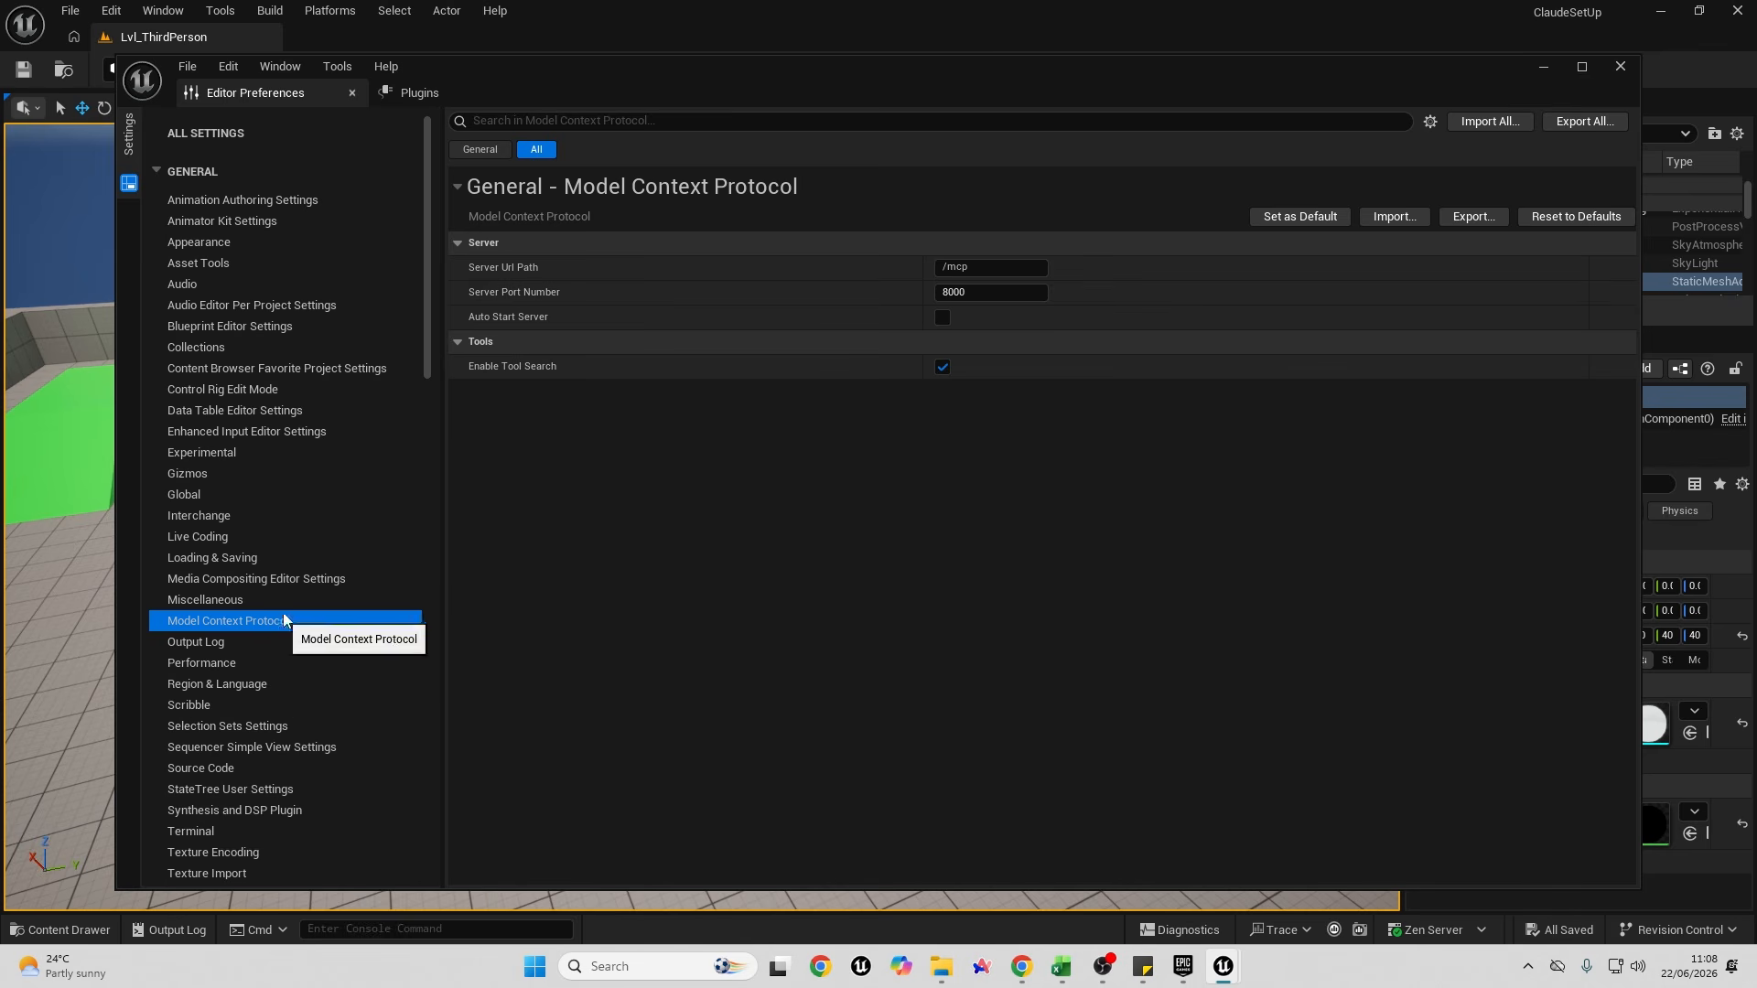
{"action": "left_click", "coordinate": [942, 316]}
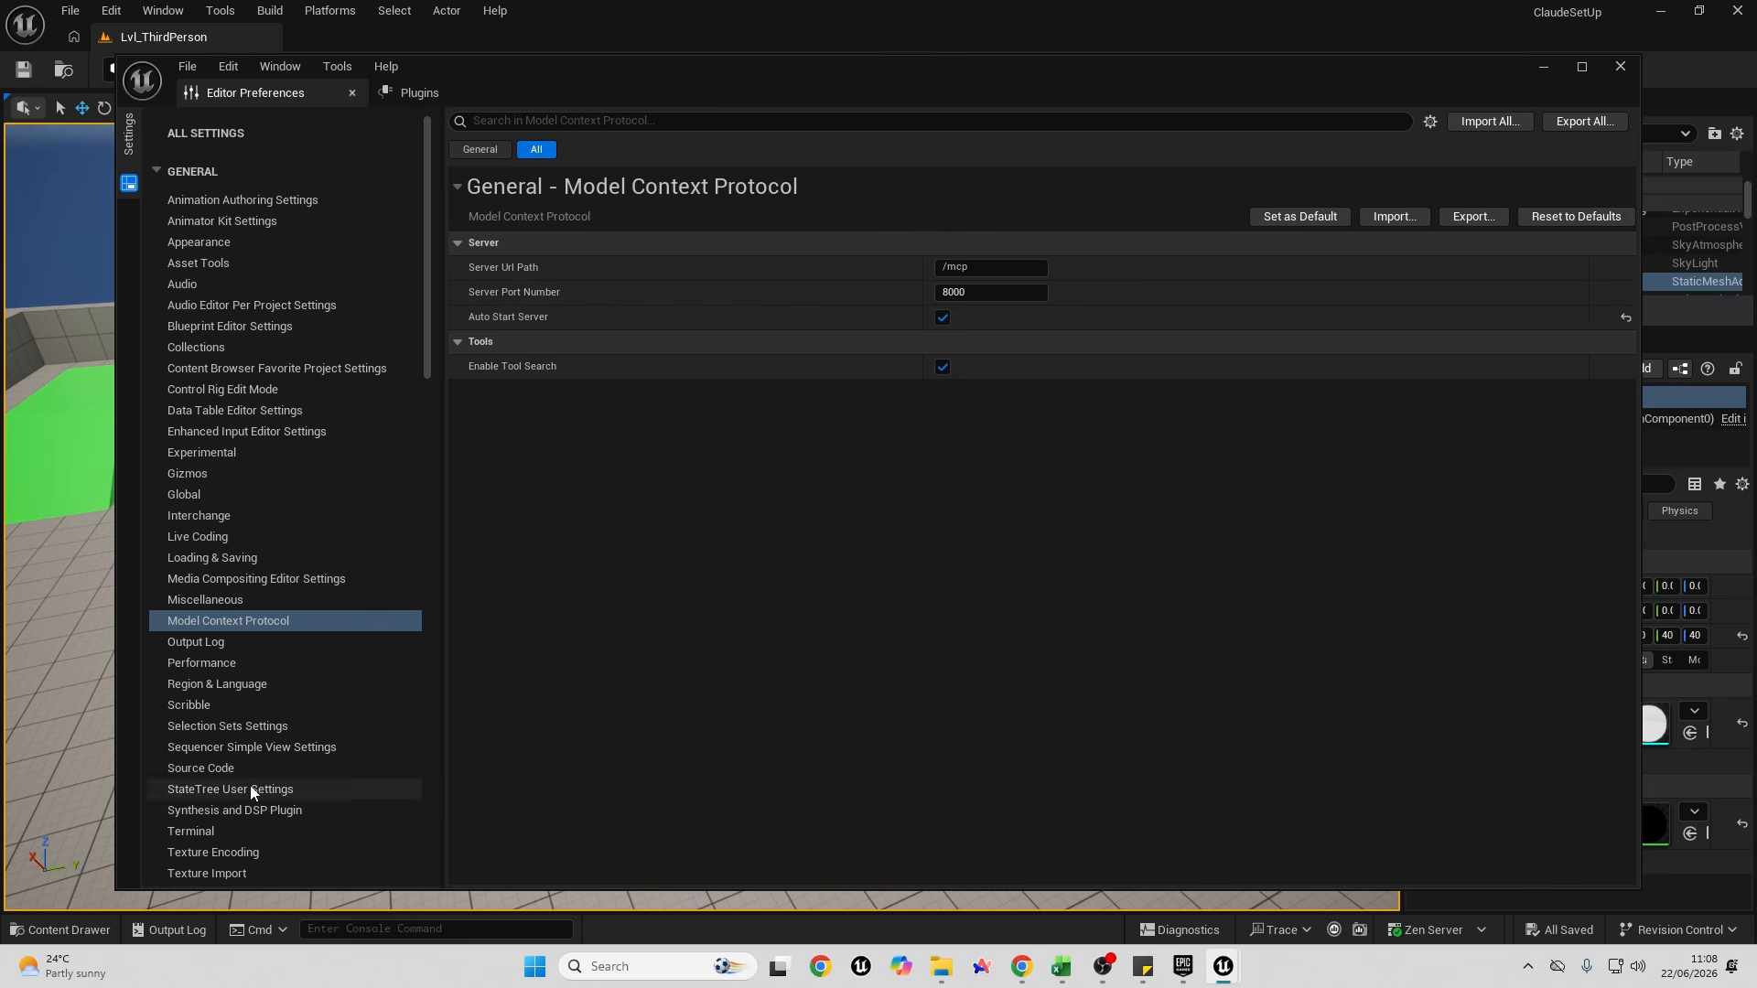
Step: Add three startup commands in the Terminal preferences and set the first to "set TERM=xterm-256color"
{"action": "left_click", "coordinate": [214, 829]}
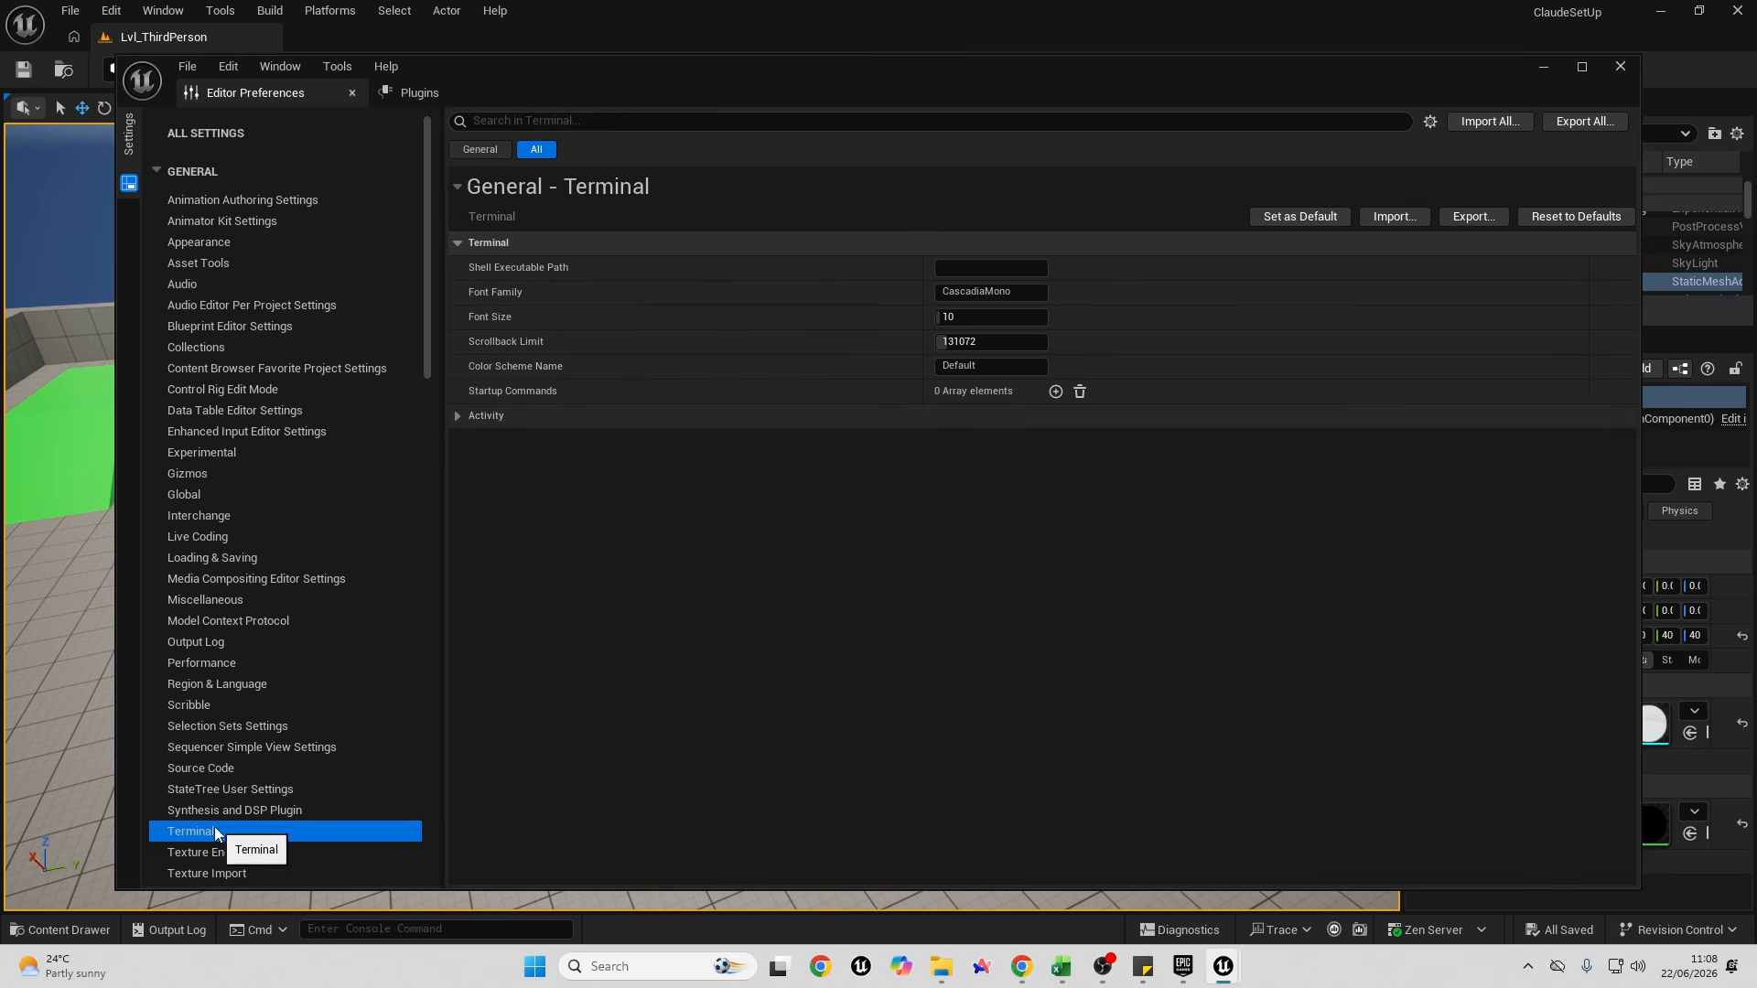
{"action": "left_click", "coordinate": [1056, 392]}
{"action": "left_click", "coordinate": [1055, 392]}
{"action": "left_click", "coordinate": [1055, 391]}
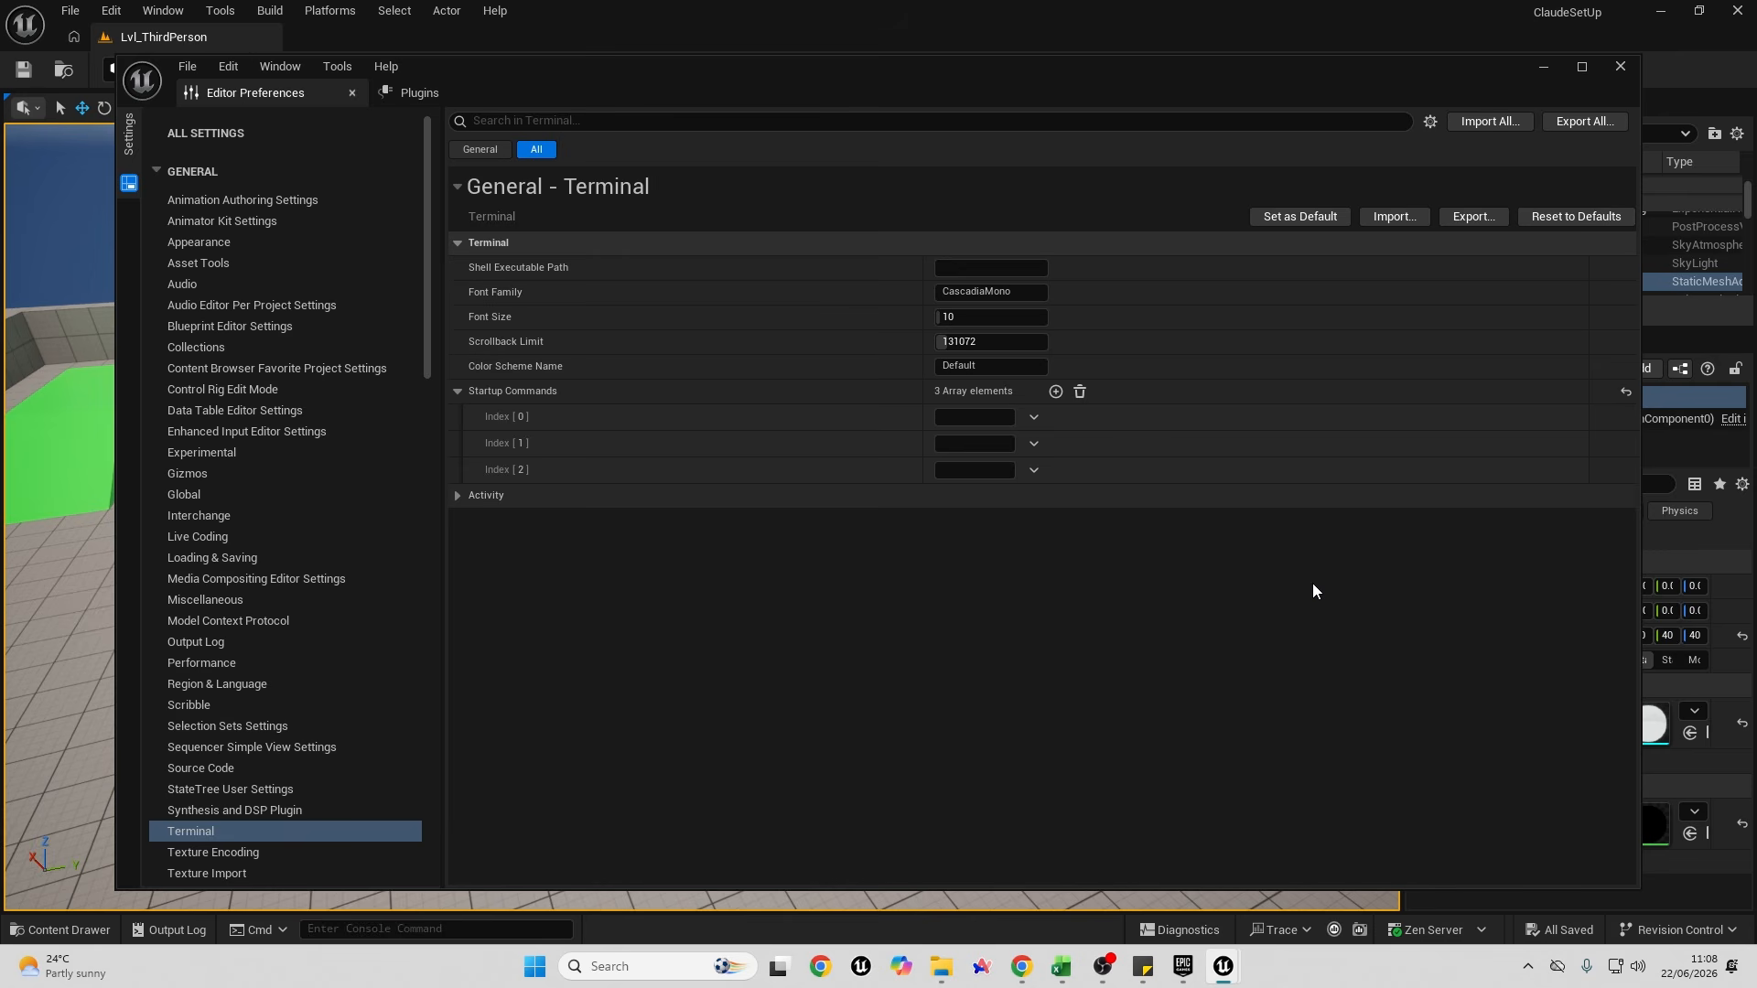
{"action": "left_click", "coordinate": [974, 417]}
{"action": "type", "text": "set TERM=xterm-256color"}
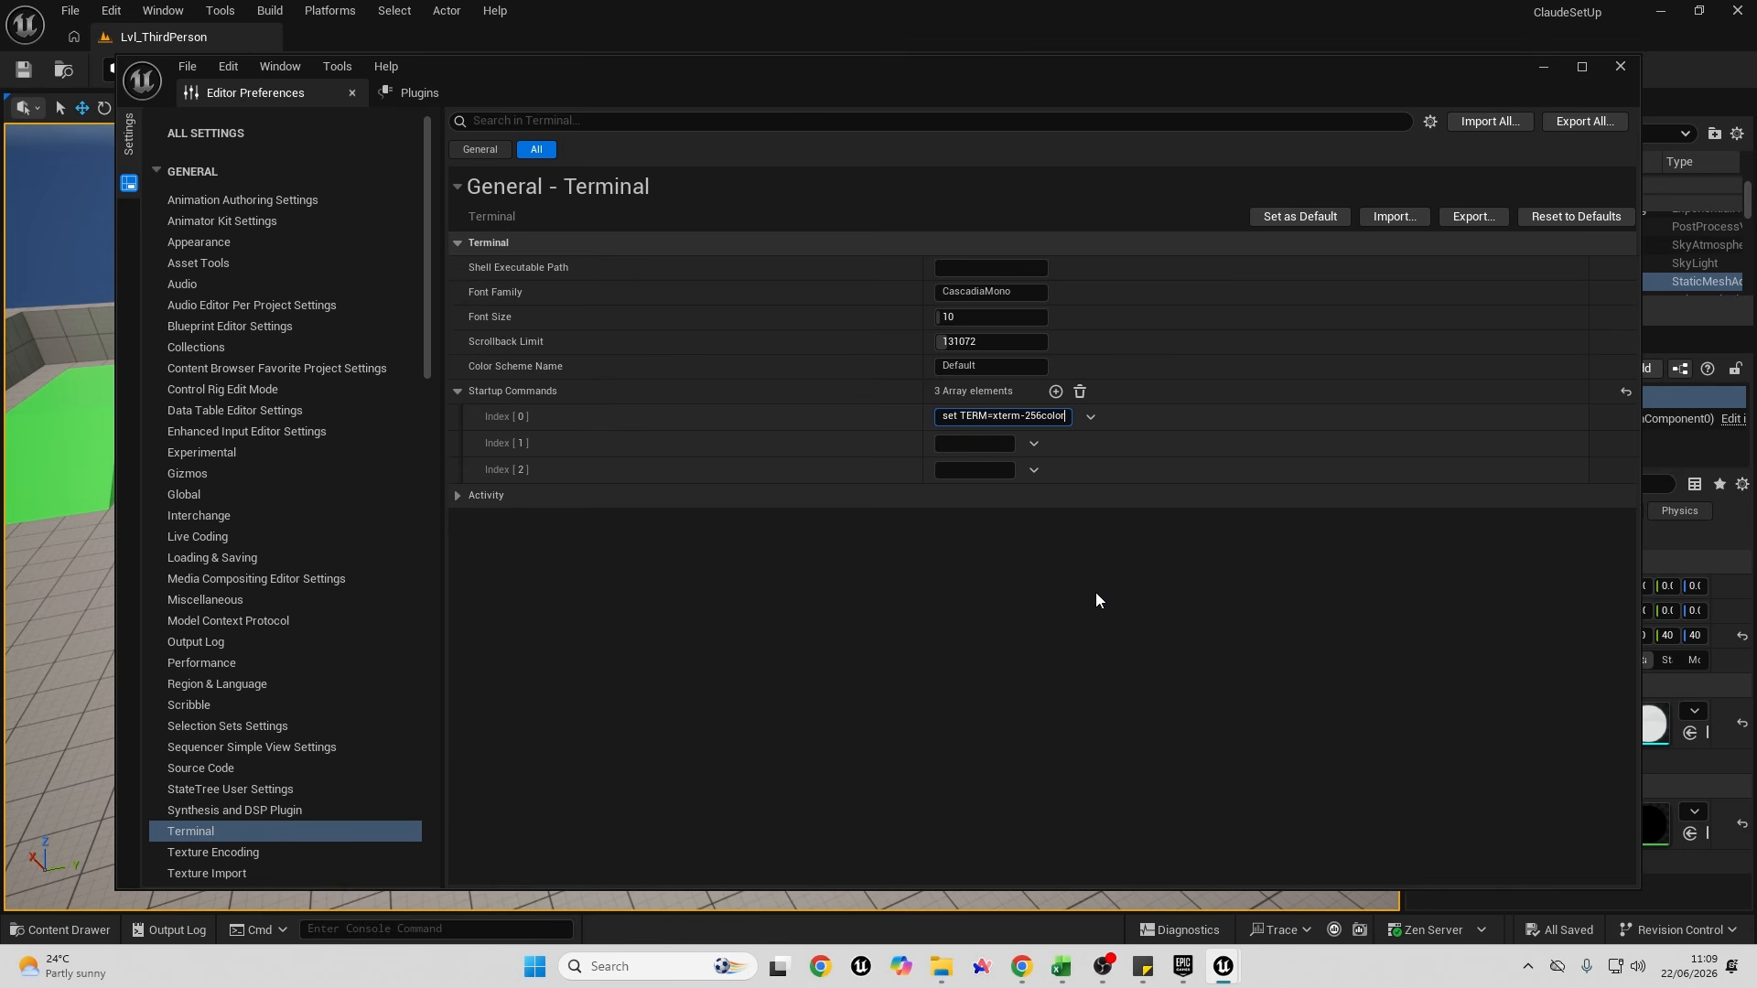
Step: Set the second terminal startup command to cd /d followed by the quoted ClaudeSetUp project folder path copied from File Explorer
{"action": "left_click", "coordinate": [1001, 450]}
{"action": "type", "text": "cd /d"}
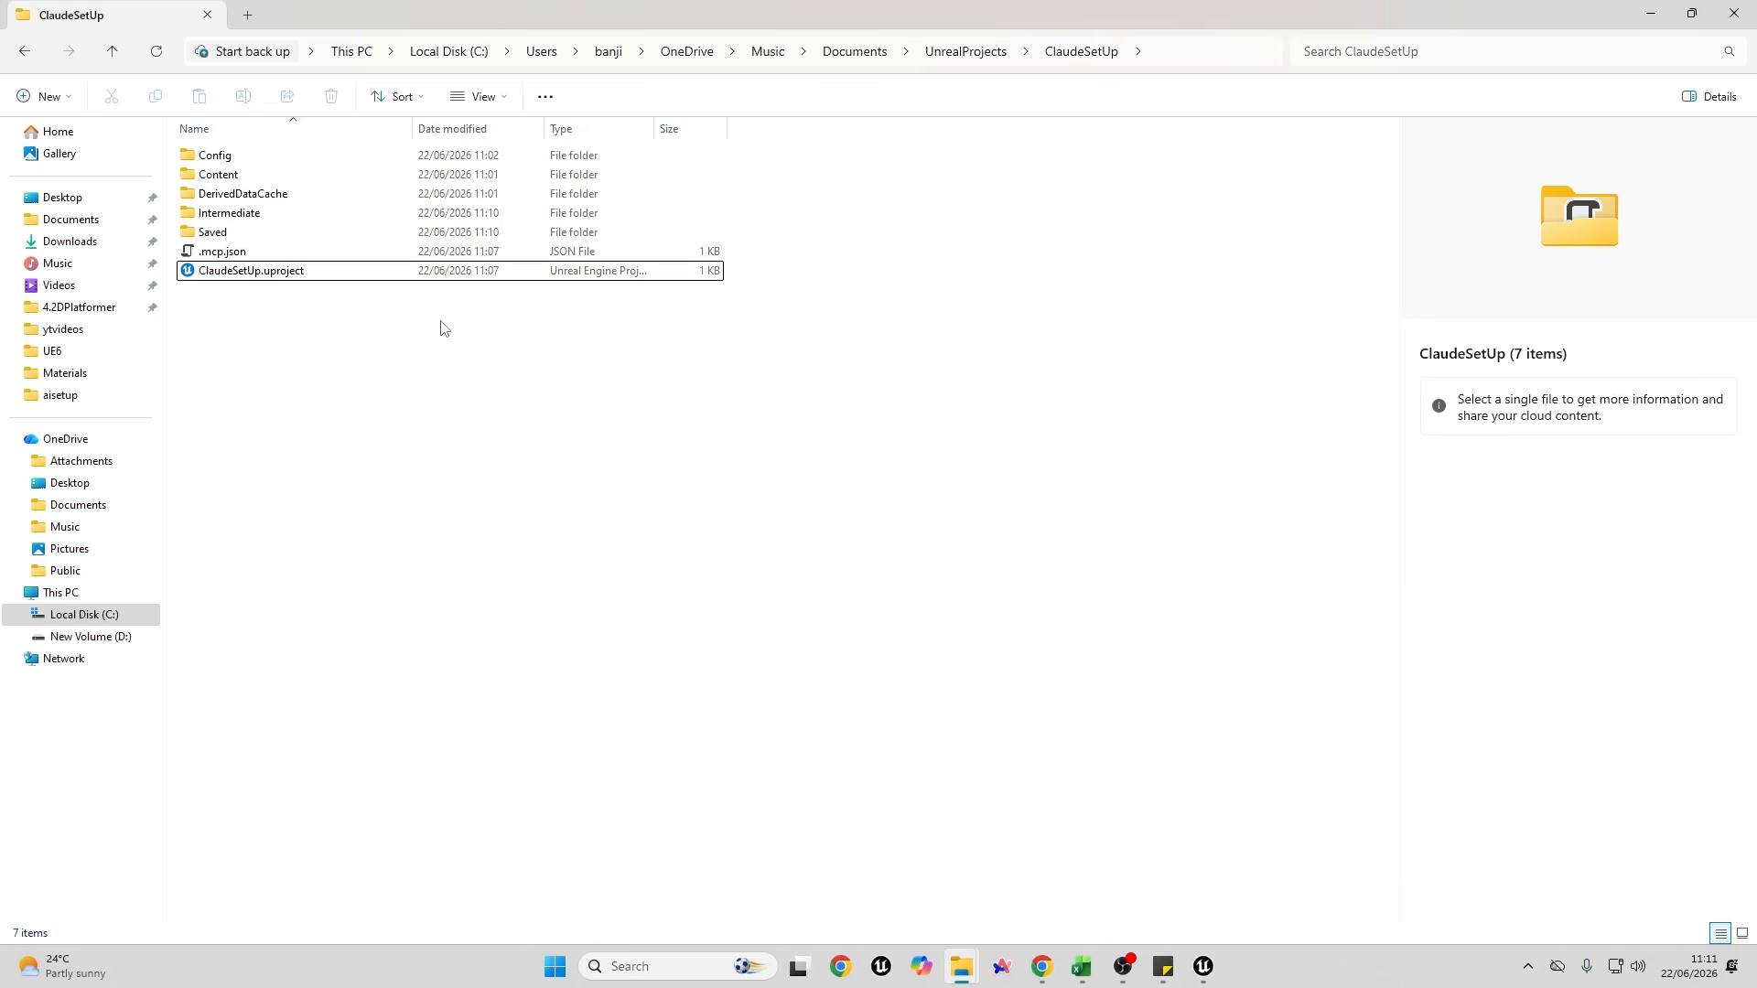
{"action": "left_click", "coordinate": [1175, 55]}
{"action": "key", "text": "ctrl+c"}
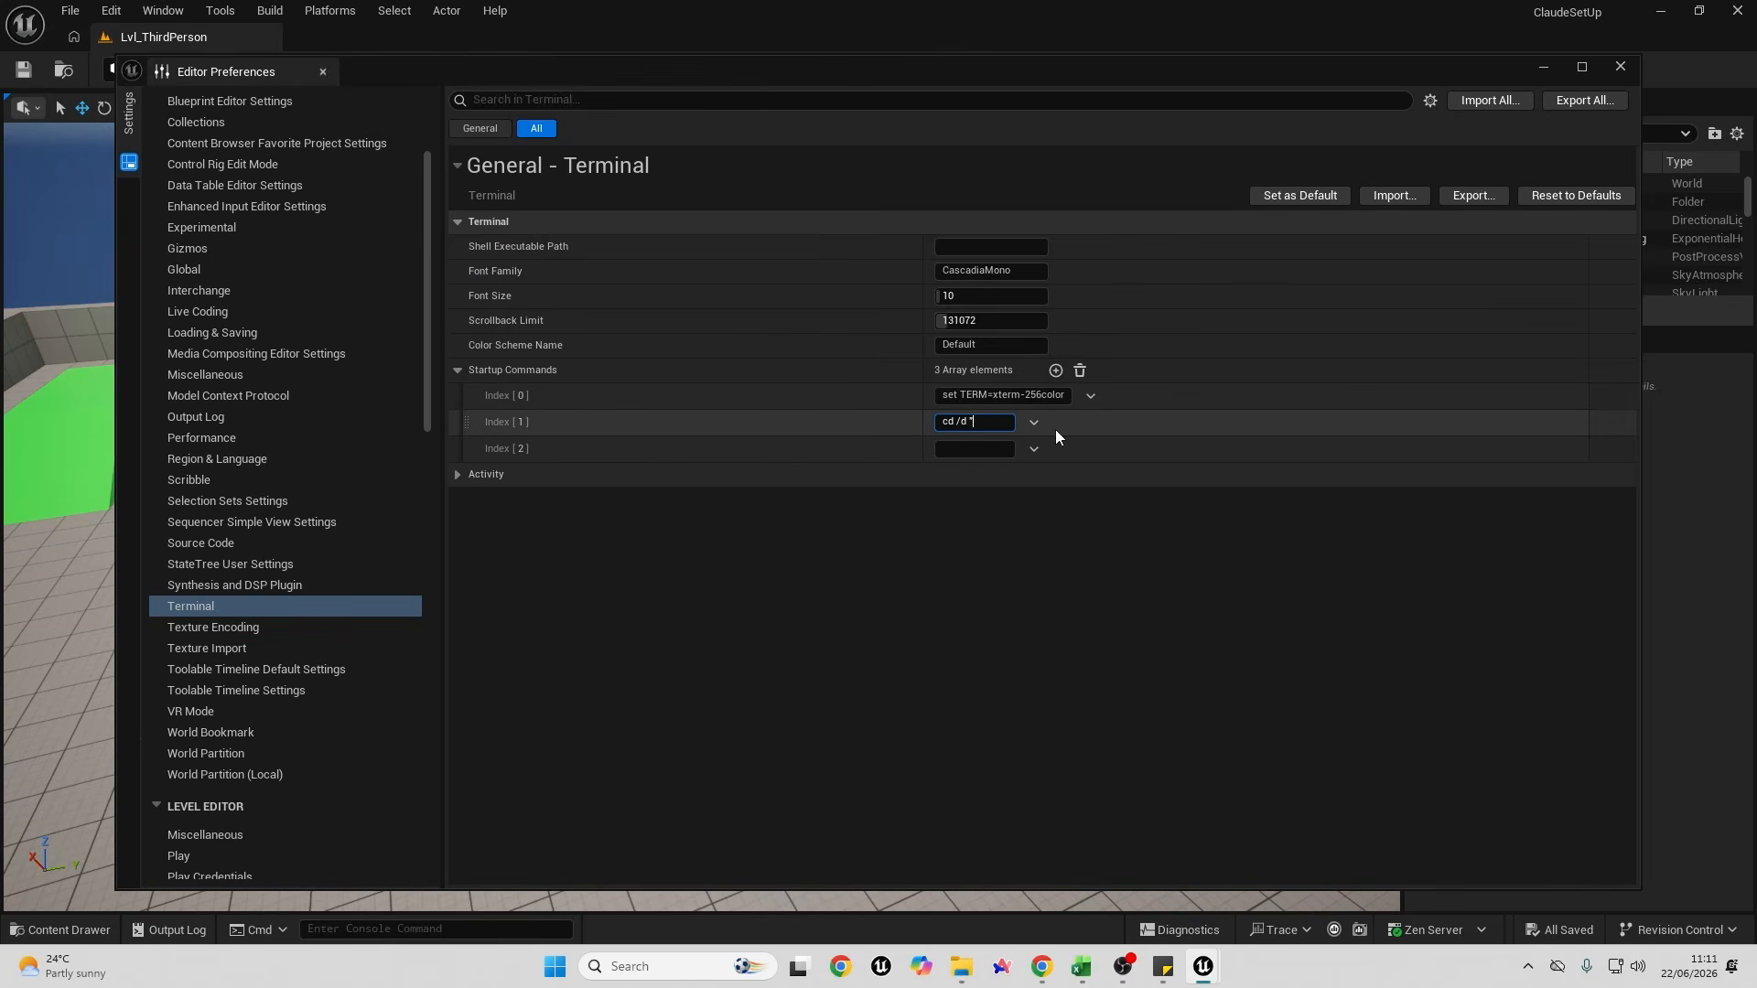
{"action": "type", "text": "\""}
{"action": "key", "text": "ctrl+v"}
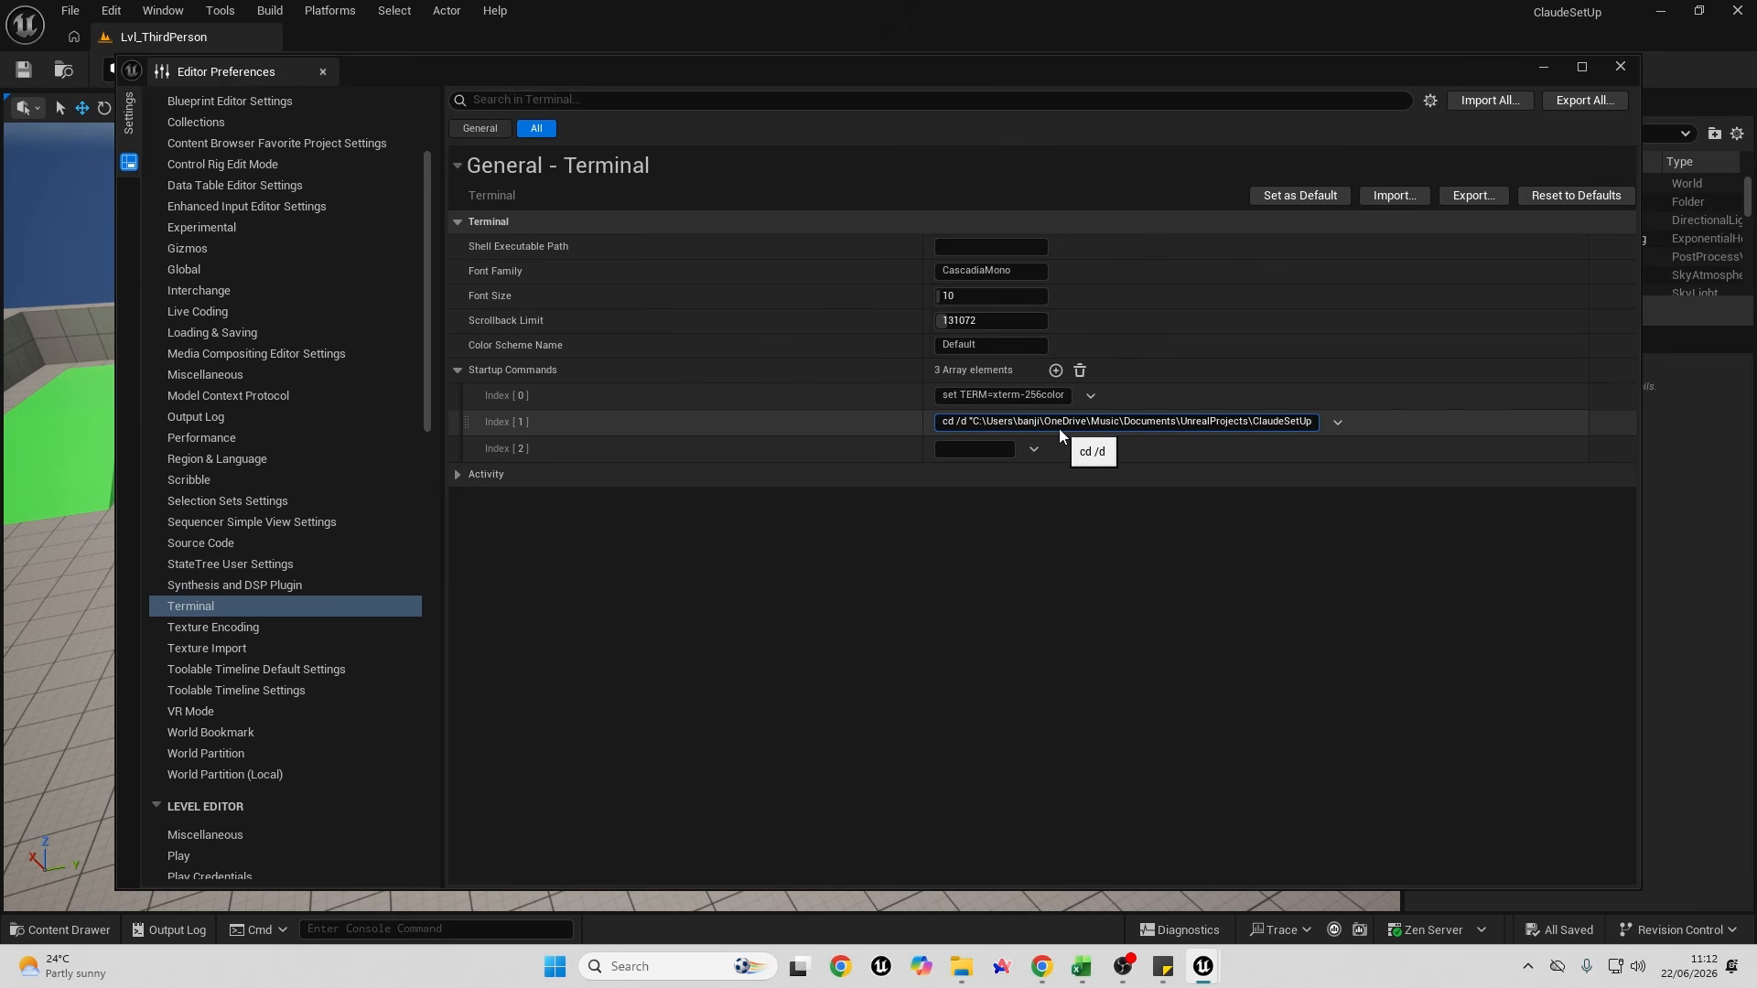
{"action": "type", "text": "\""}
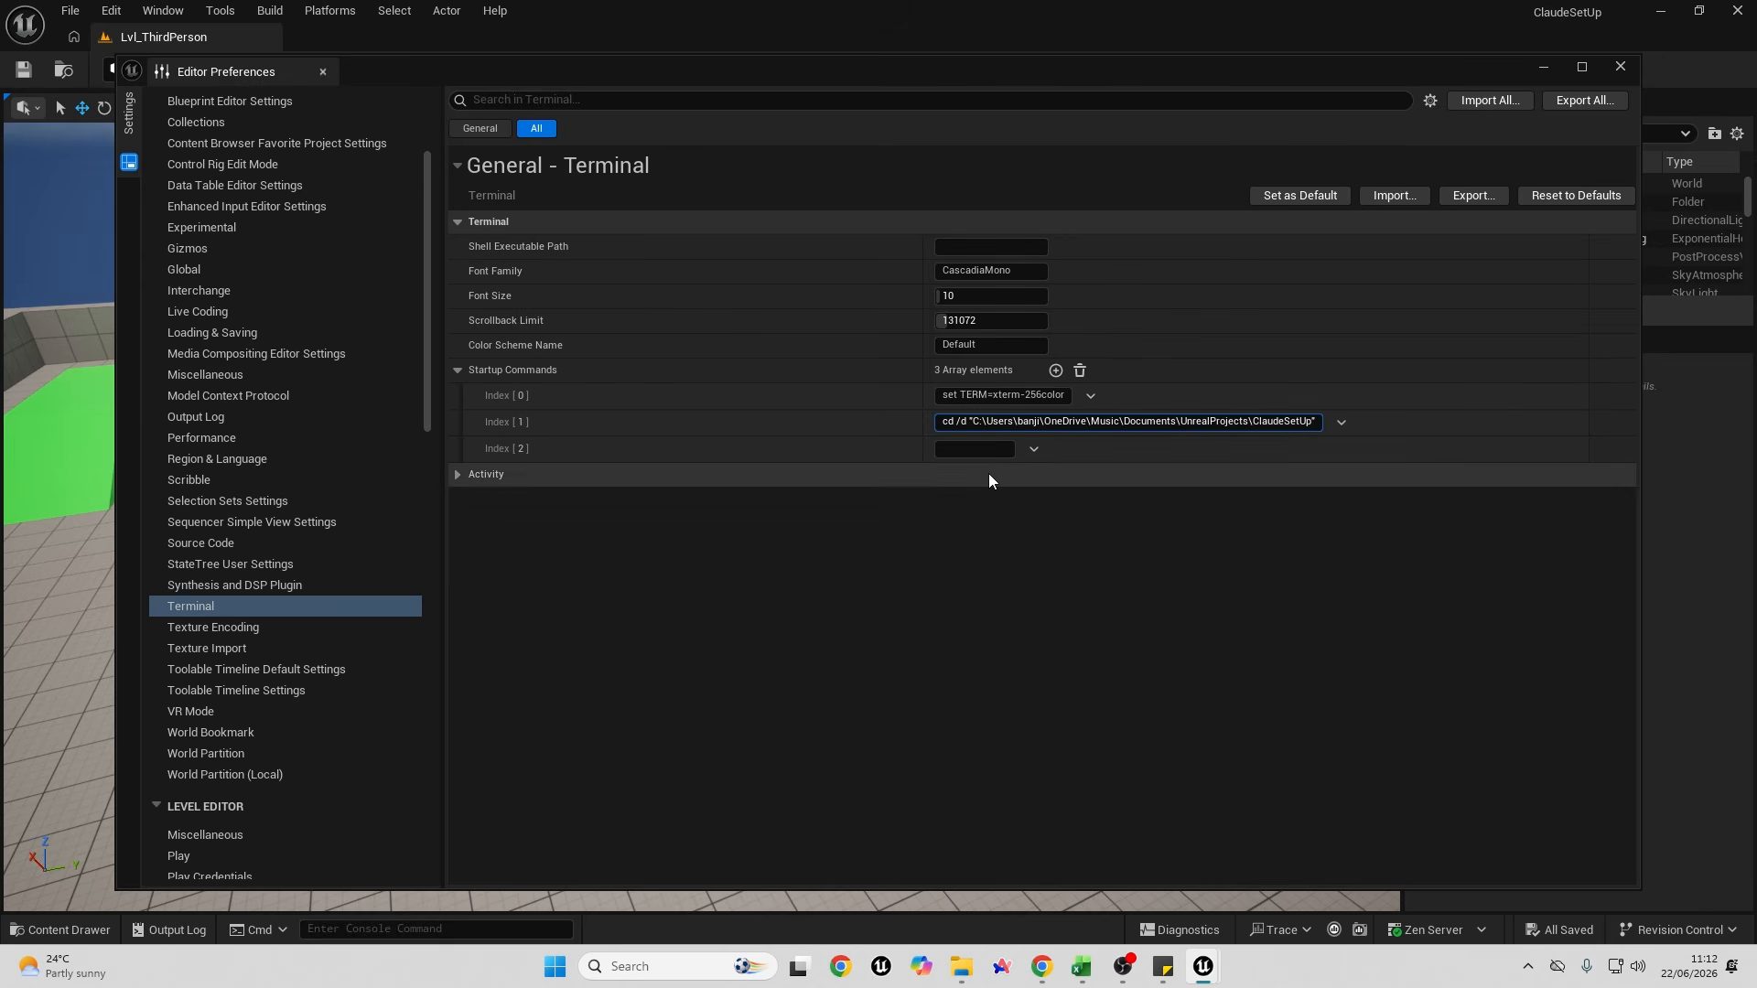
Step: Set the third terminal startup command to "claude"
{"action": "left_click", "coordinate": [957, 449]}
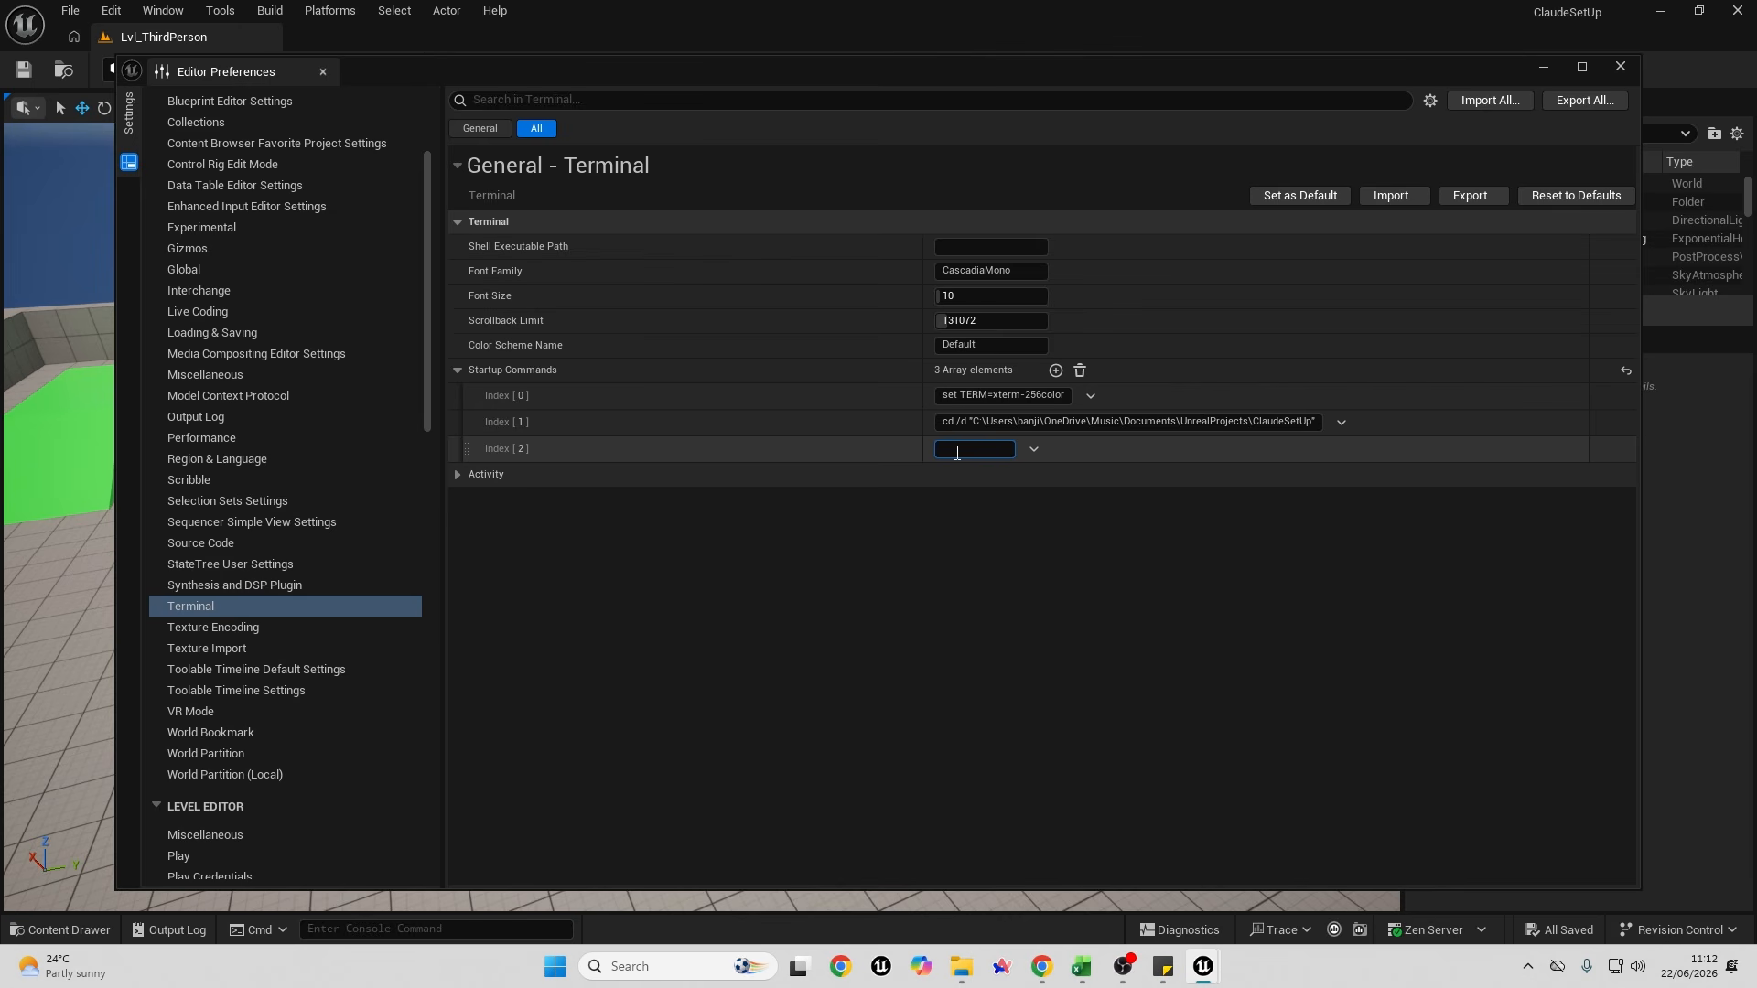
{"action": "type", "text": "claude"}
{"action": "key", "text": "Return"}
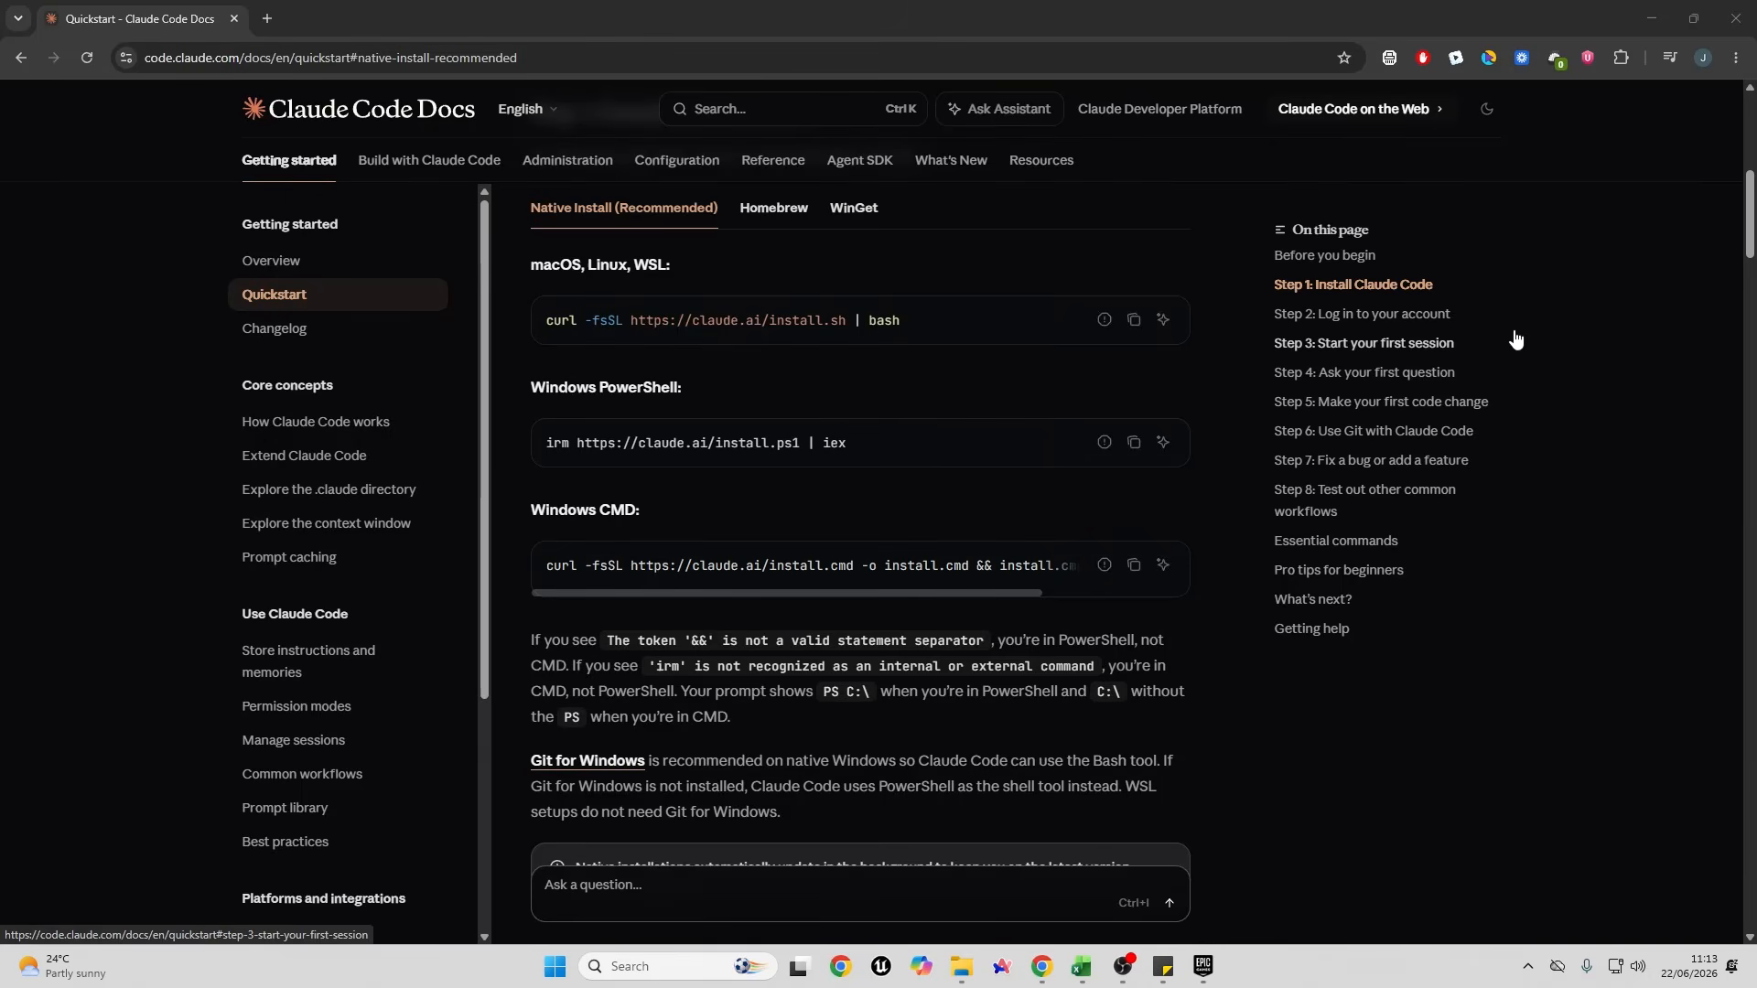
Step: Open Command Prompt and run the Windows CMD native install command copied from the Claude Code quickstart page
{"action": "key", "text": "super"}
{"action": "type", "text": "cmd"}
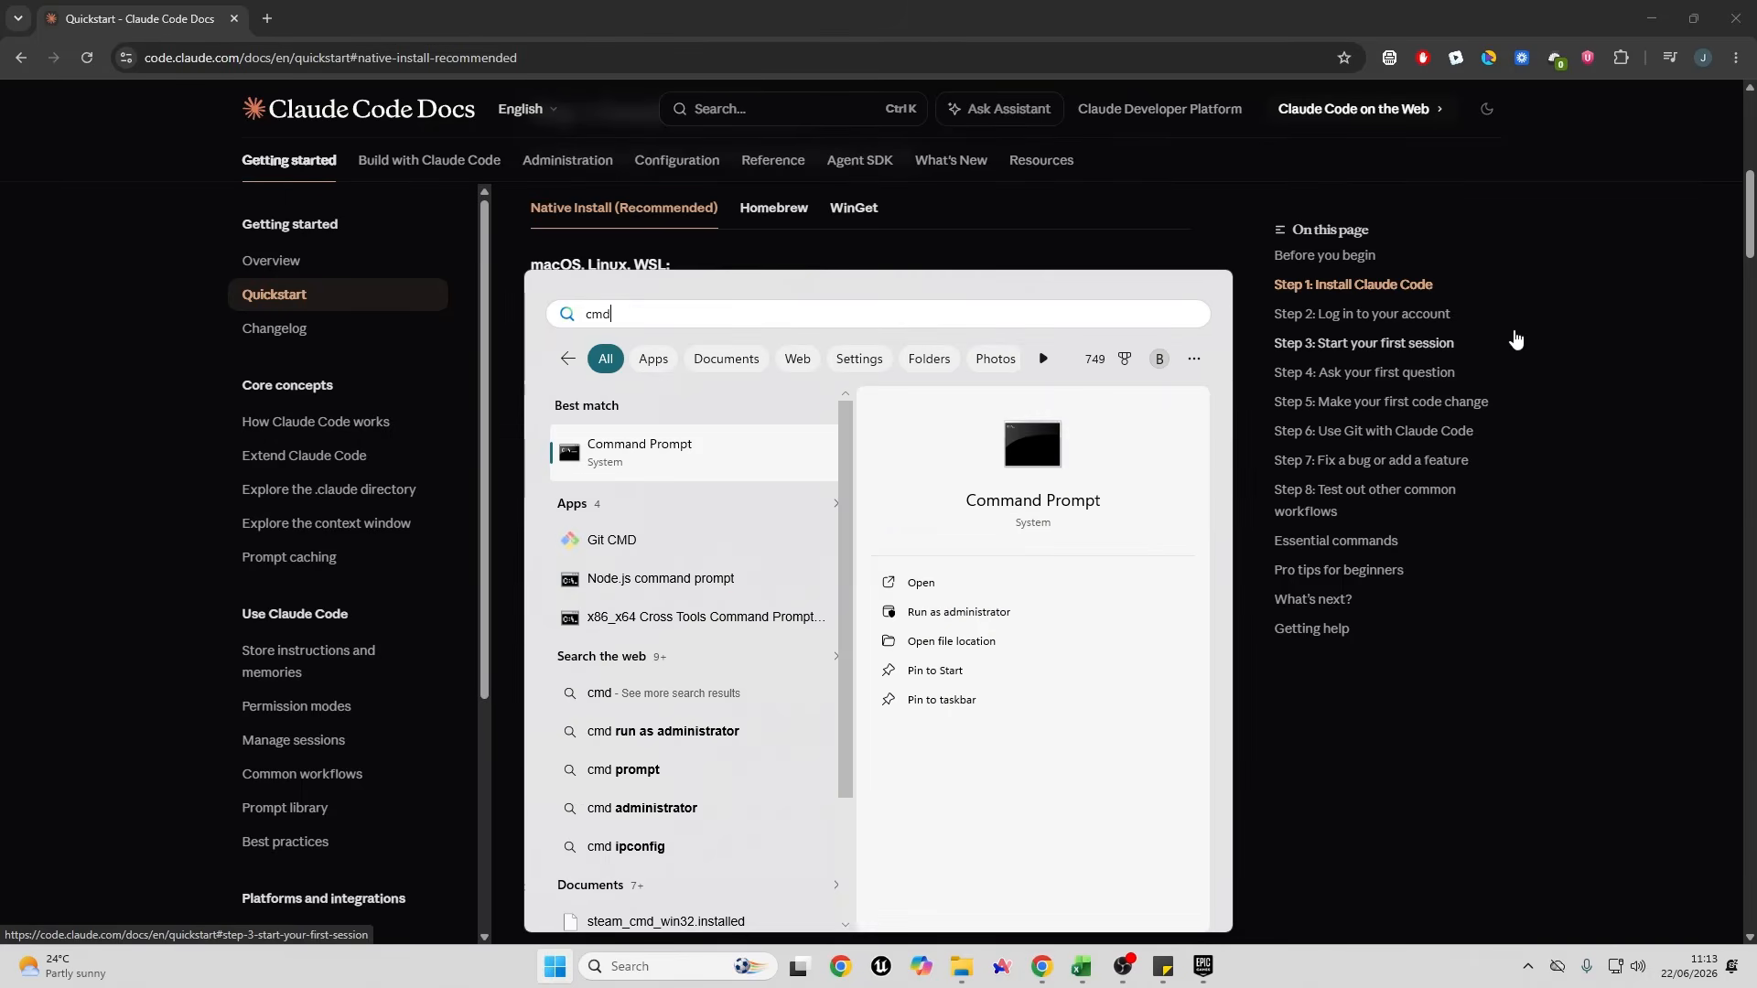
{"action": "key", "text": "Return"}
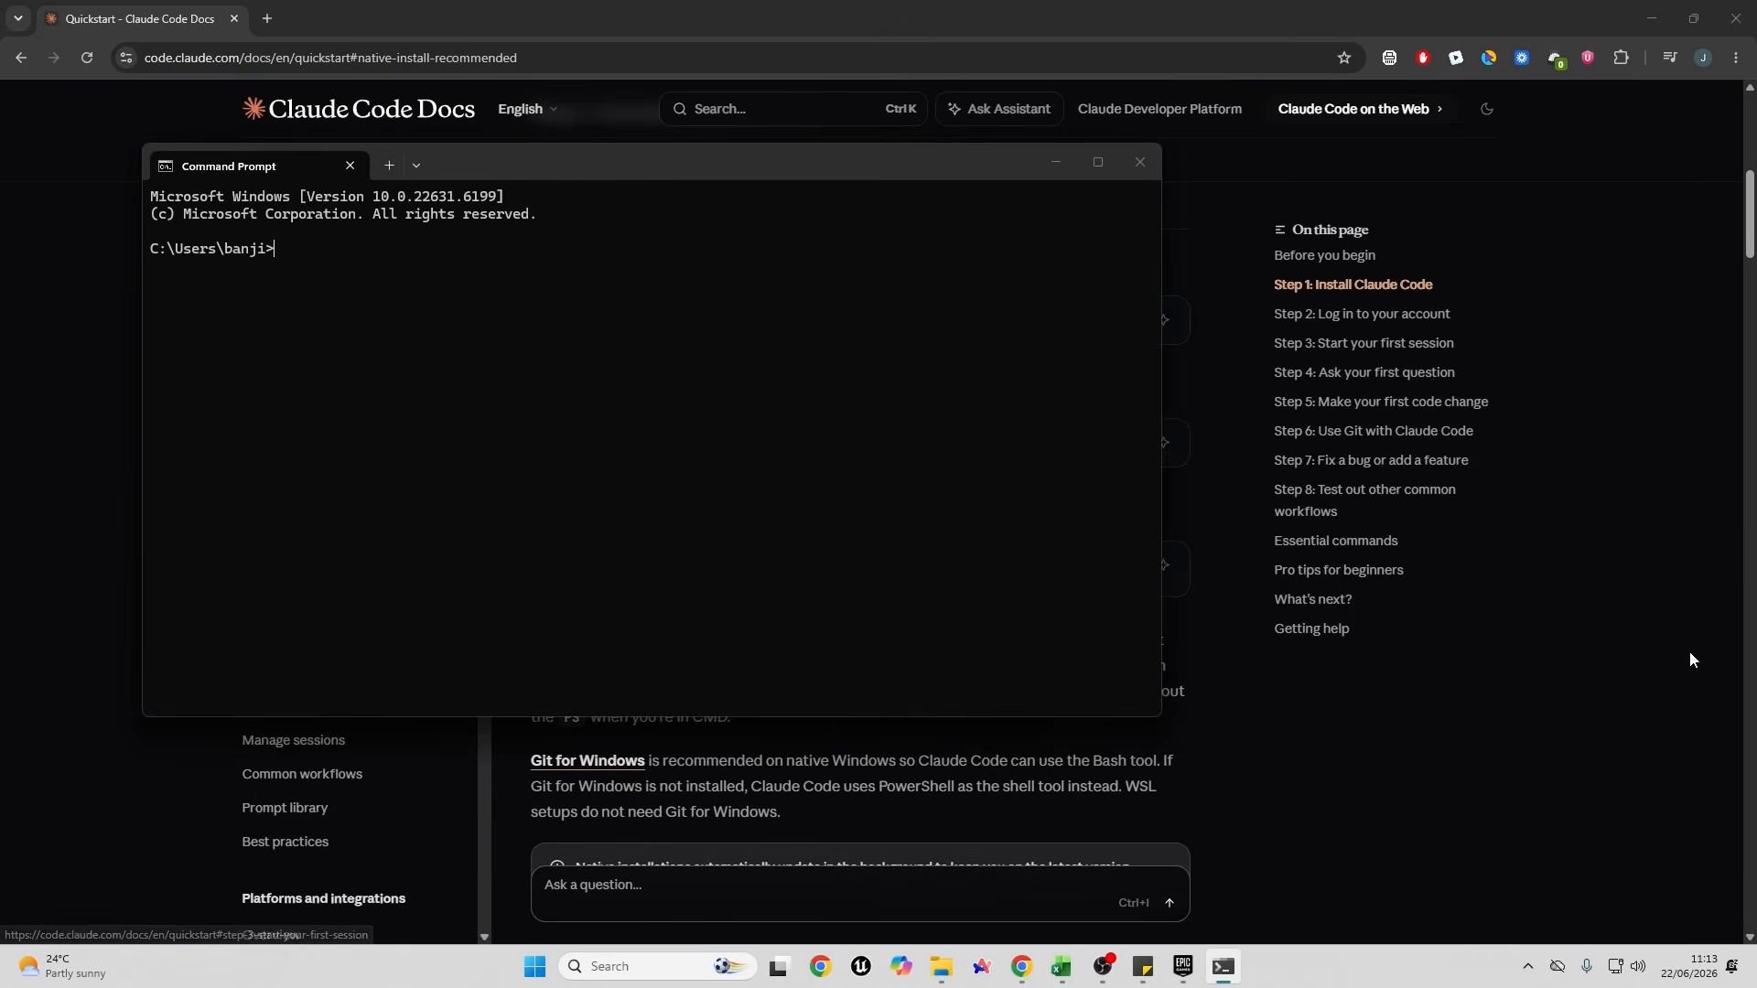
{"action": "left_click", "coordinate": [1689, 651]}
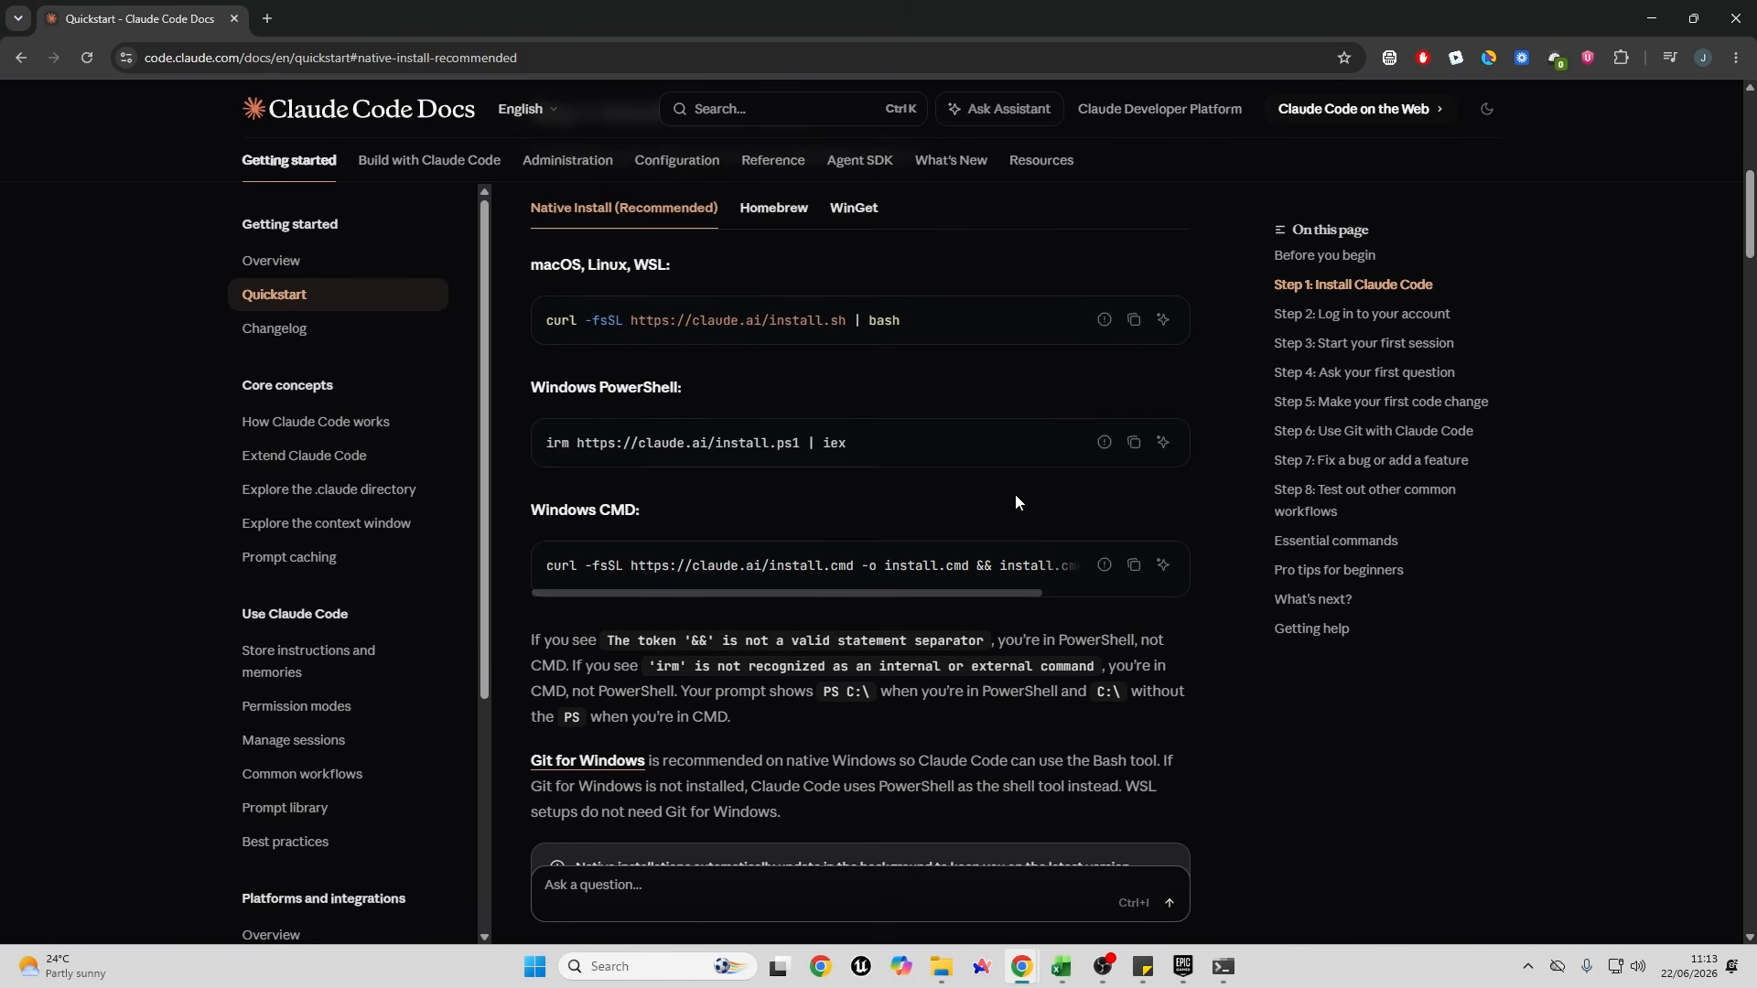
{"action": "left_click", "coordinate": [1134, 568]}
{"action": "left_click", "coordinate": [1224, 968]}
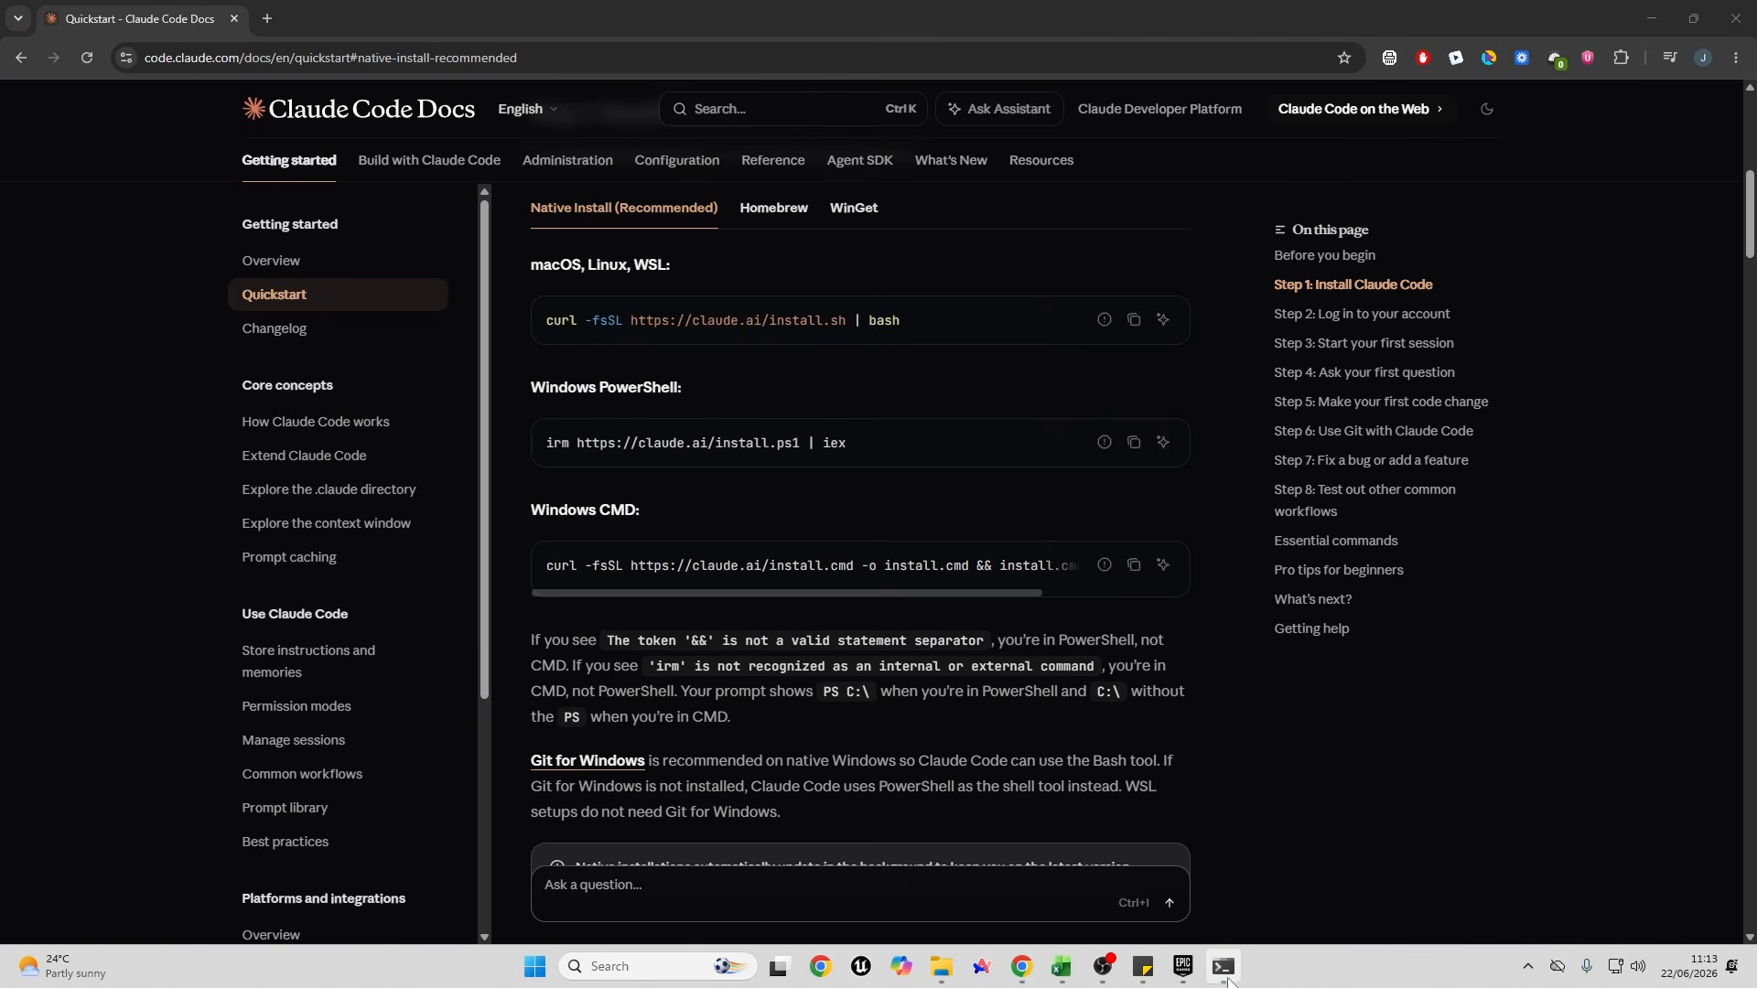
{"action": "key", "text": "ctrl+v"}
{"action": "key", "text": "Return"}
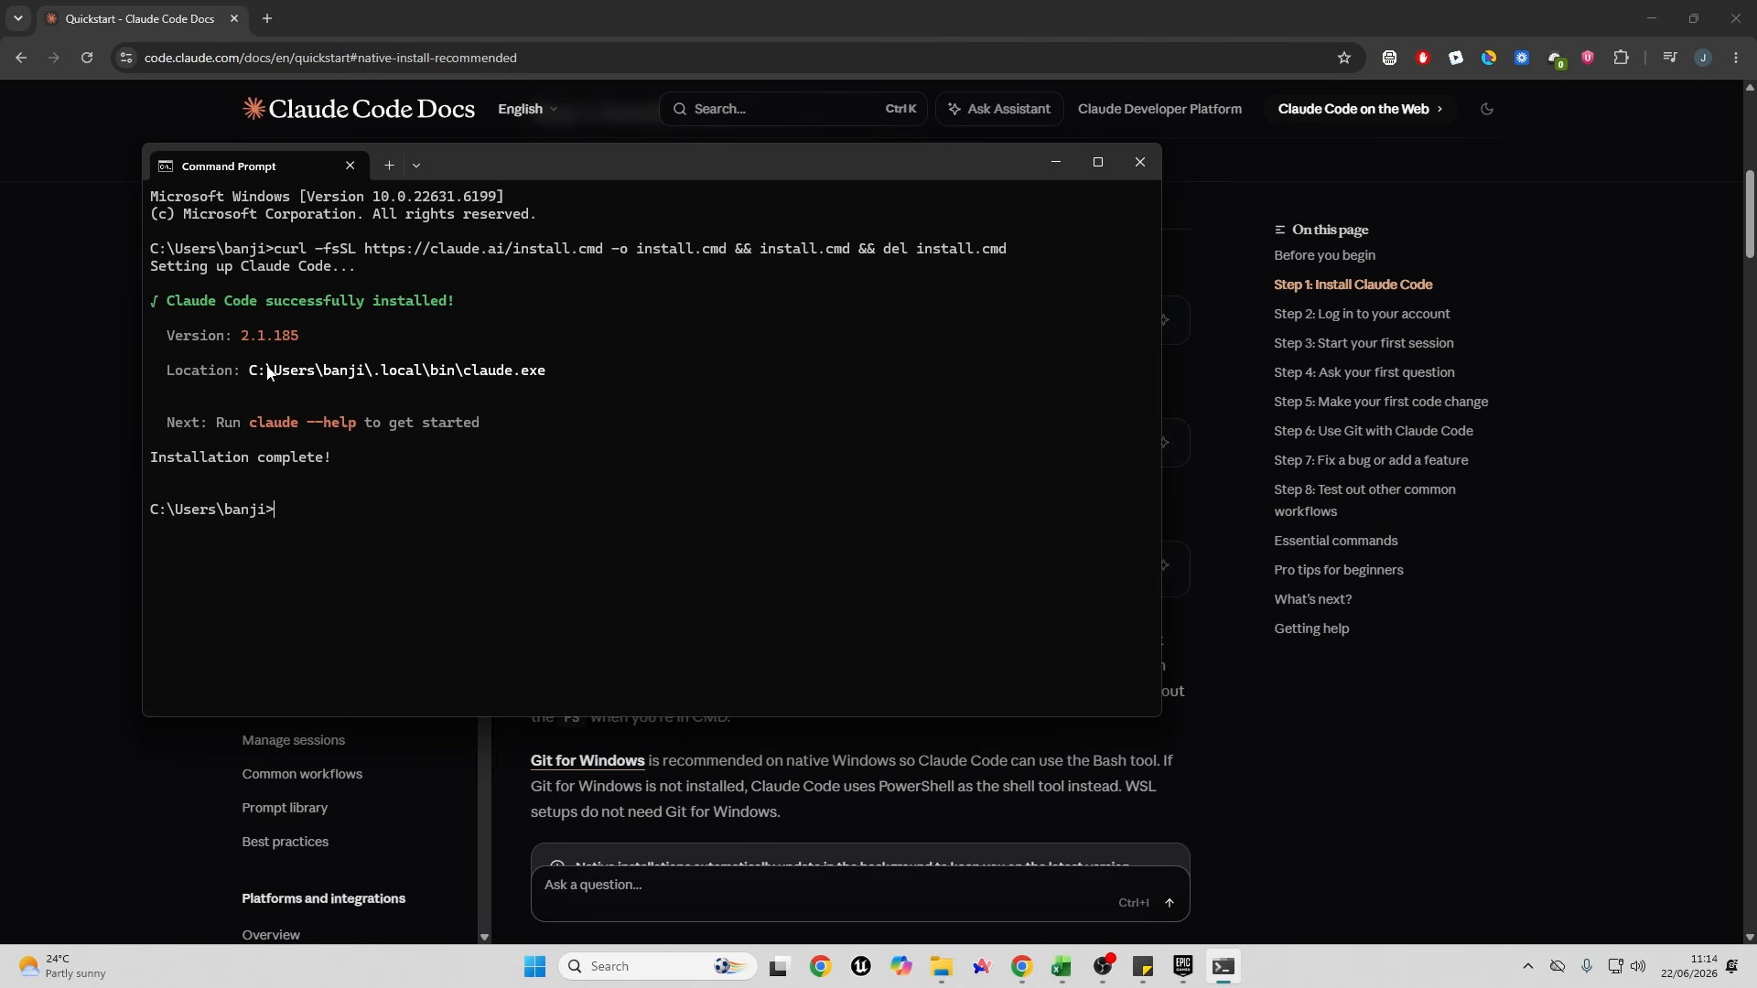
Step: Select the claude.exe install location path in the Command Prompt output
{"action": "left_click_drag", "start_coordinate": [249, 370], "coordinate": [445, 381]}
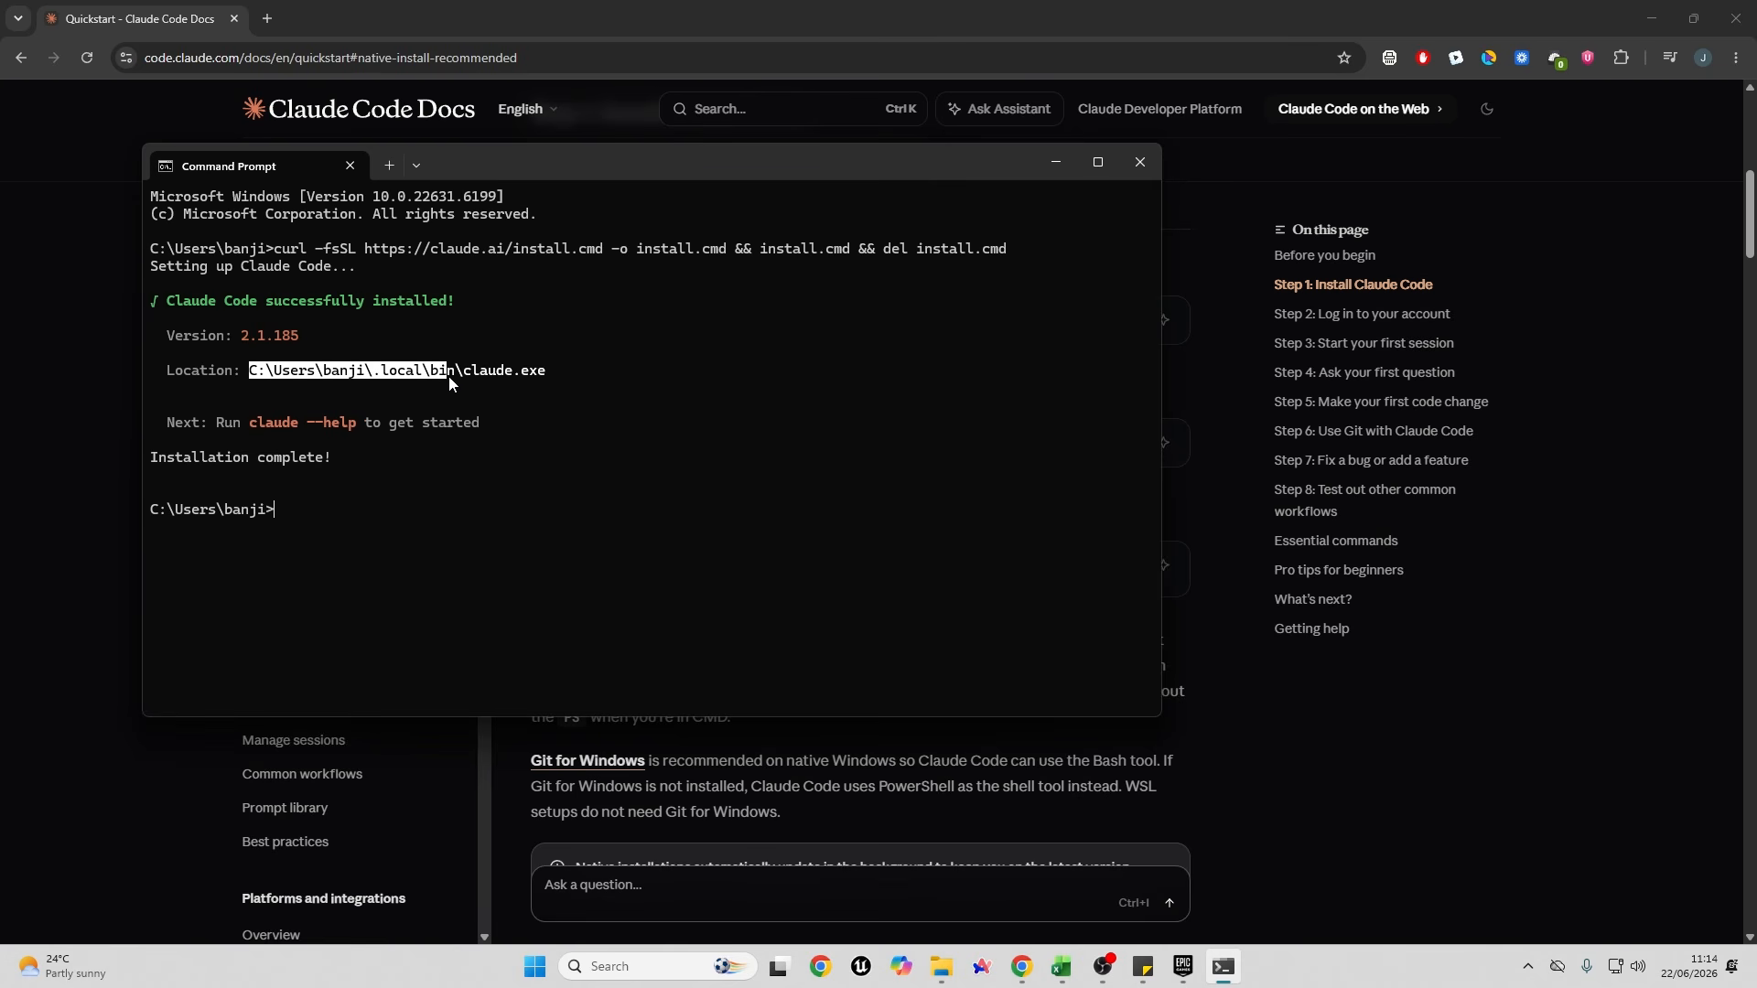
{"action": "left_click", "coordinate": [560, 376]}
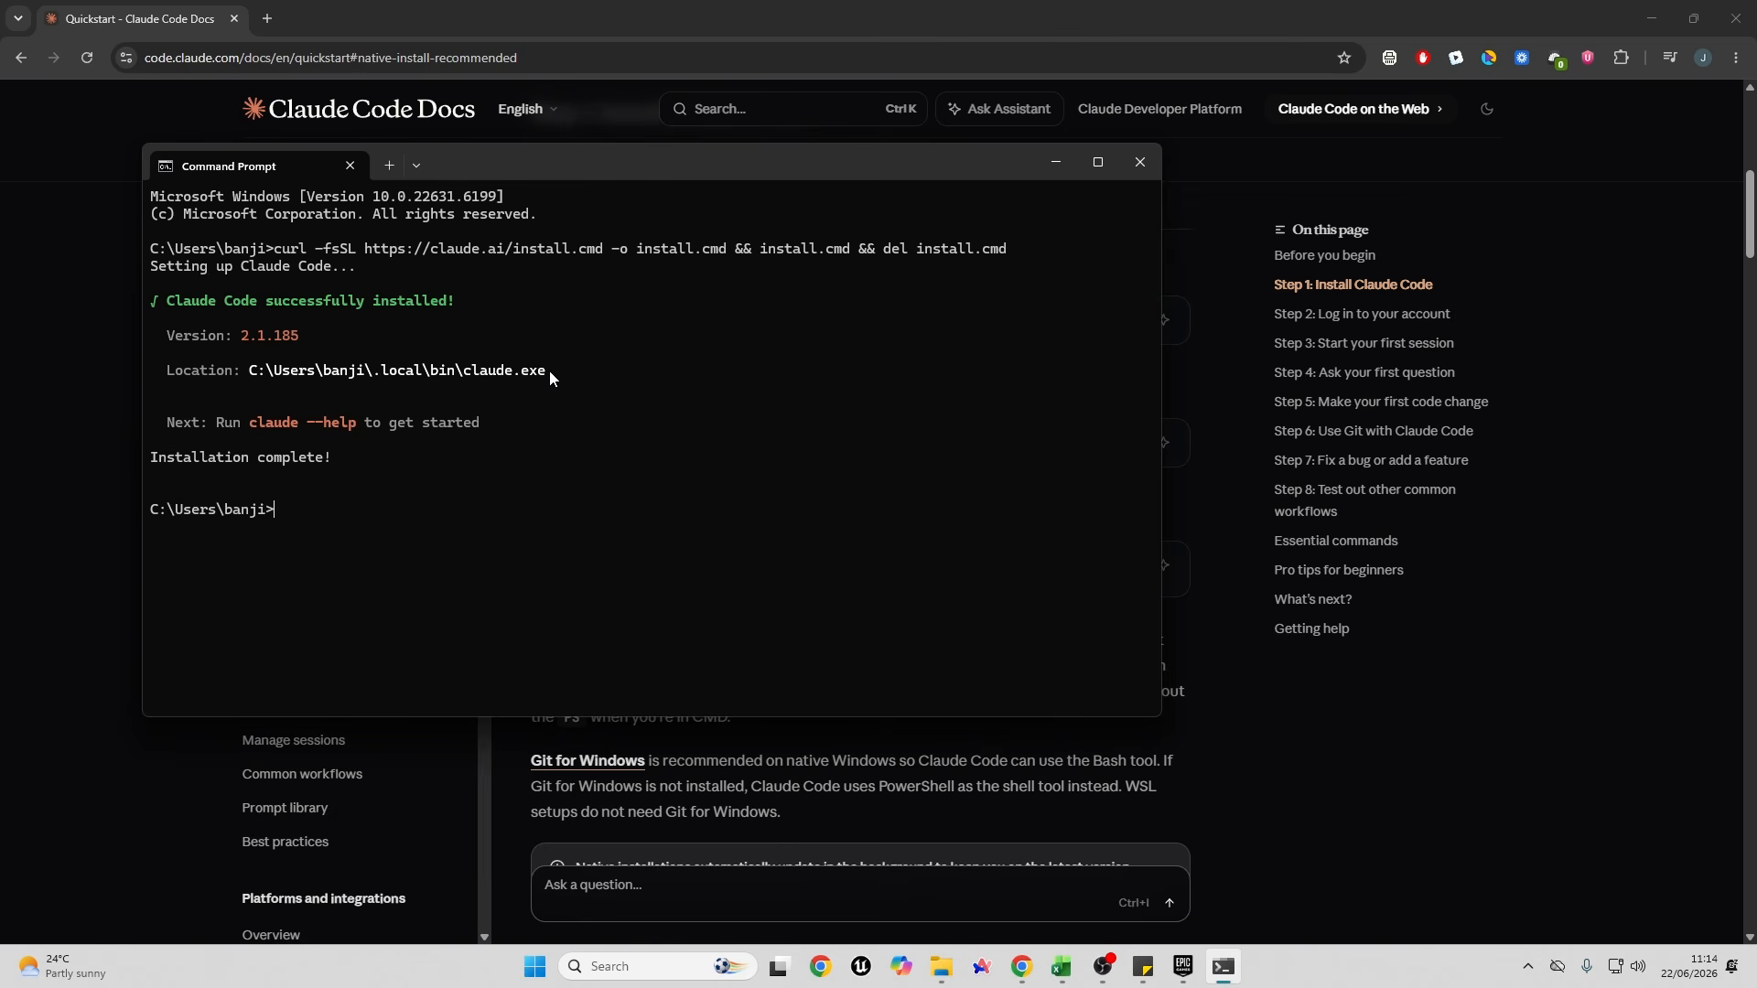
{"action": "left_click_drag", "start_coordinate": [549, 370], "coordinate": [253, 376]}
Step: Run sysdm.cpl and open the user Path environment variable for editing from the advanced system properties
{"action": "key", "text": "super+r"}
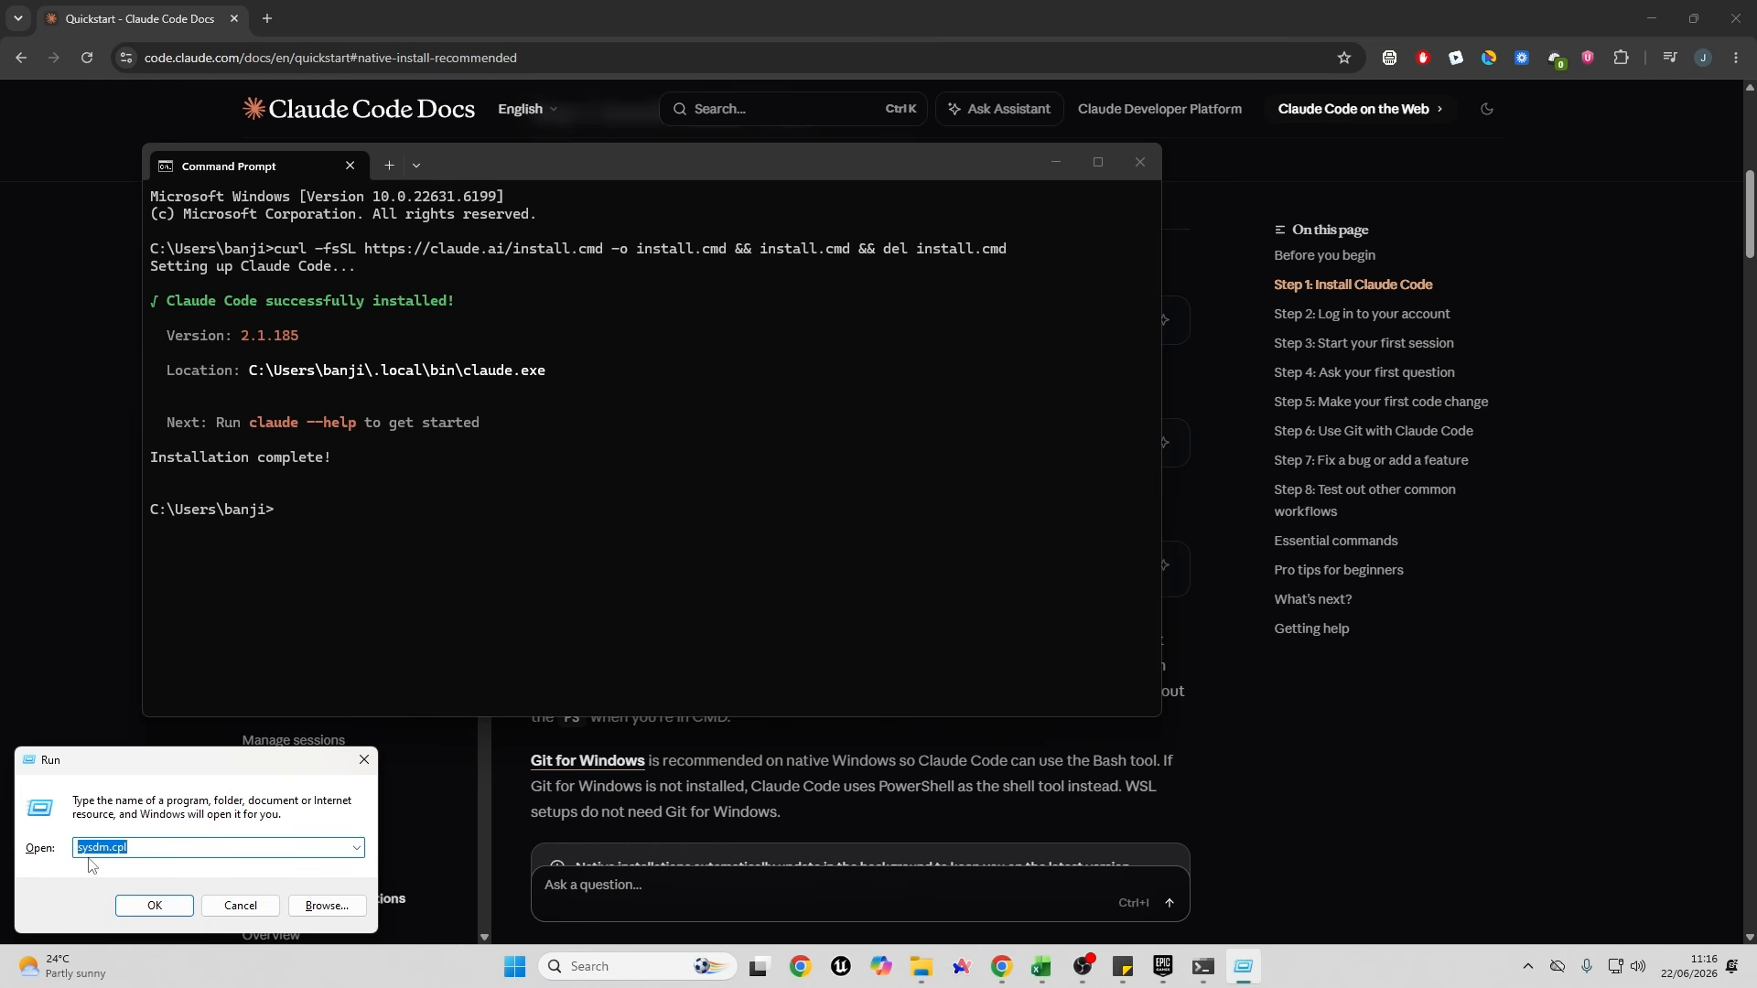
{"action": "left_click", "coordinate": [154, 905]}
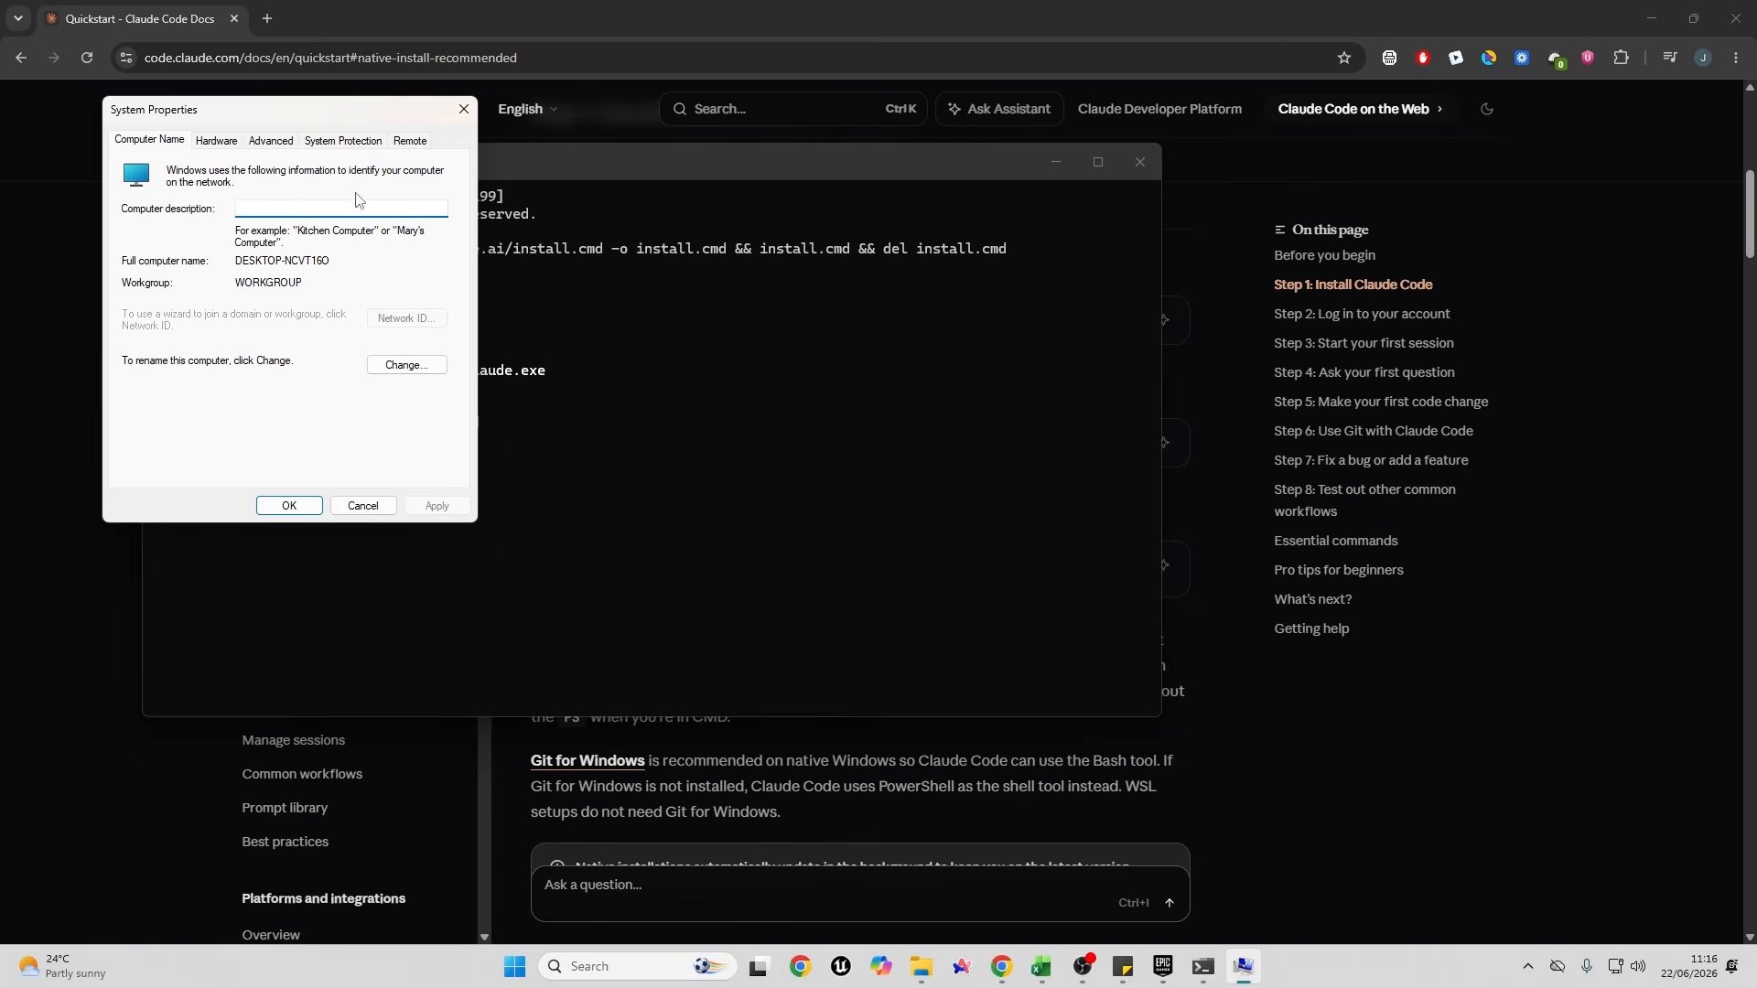
{"action": "left_click", "coordinate": [278, 144]}
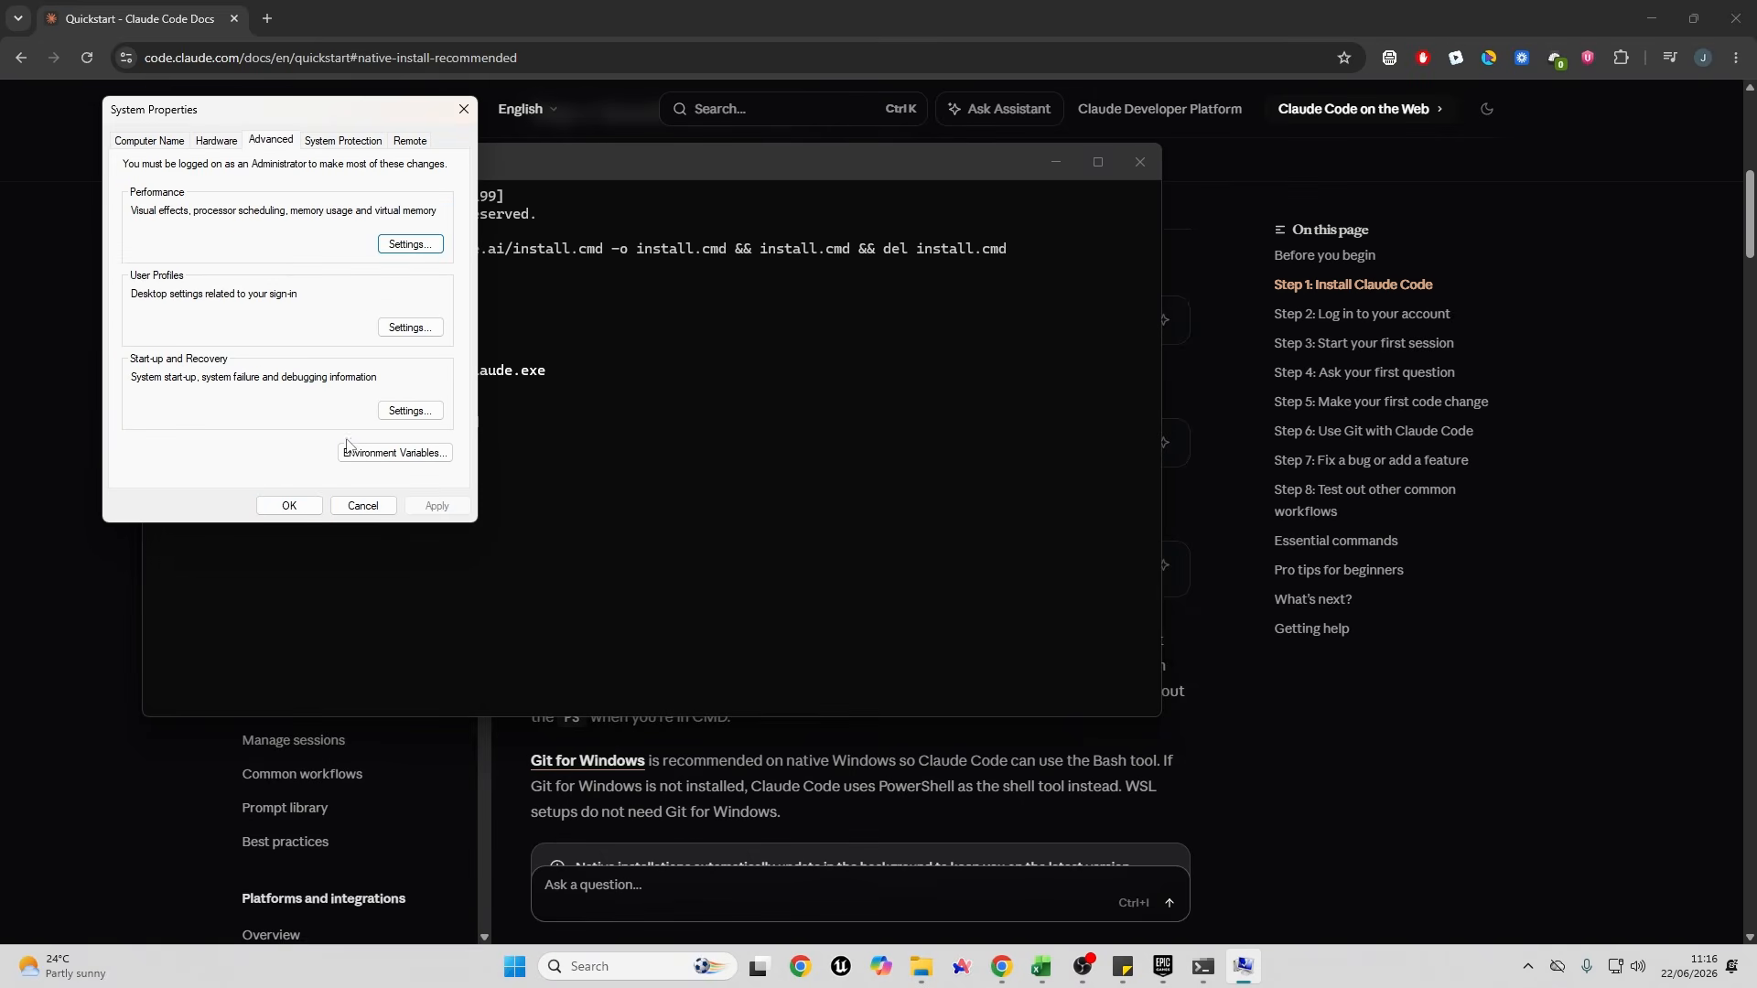
{"action": "left_click", "coordinate": [370, 458]}
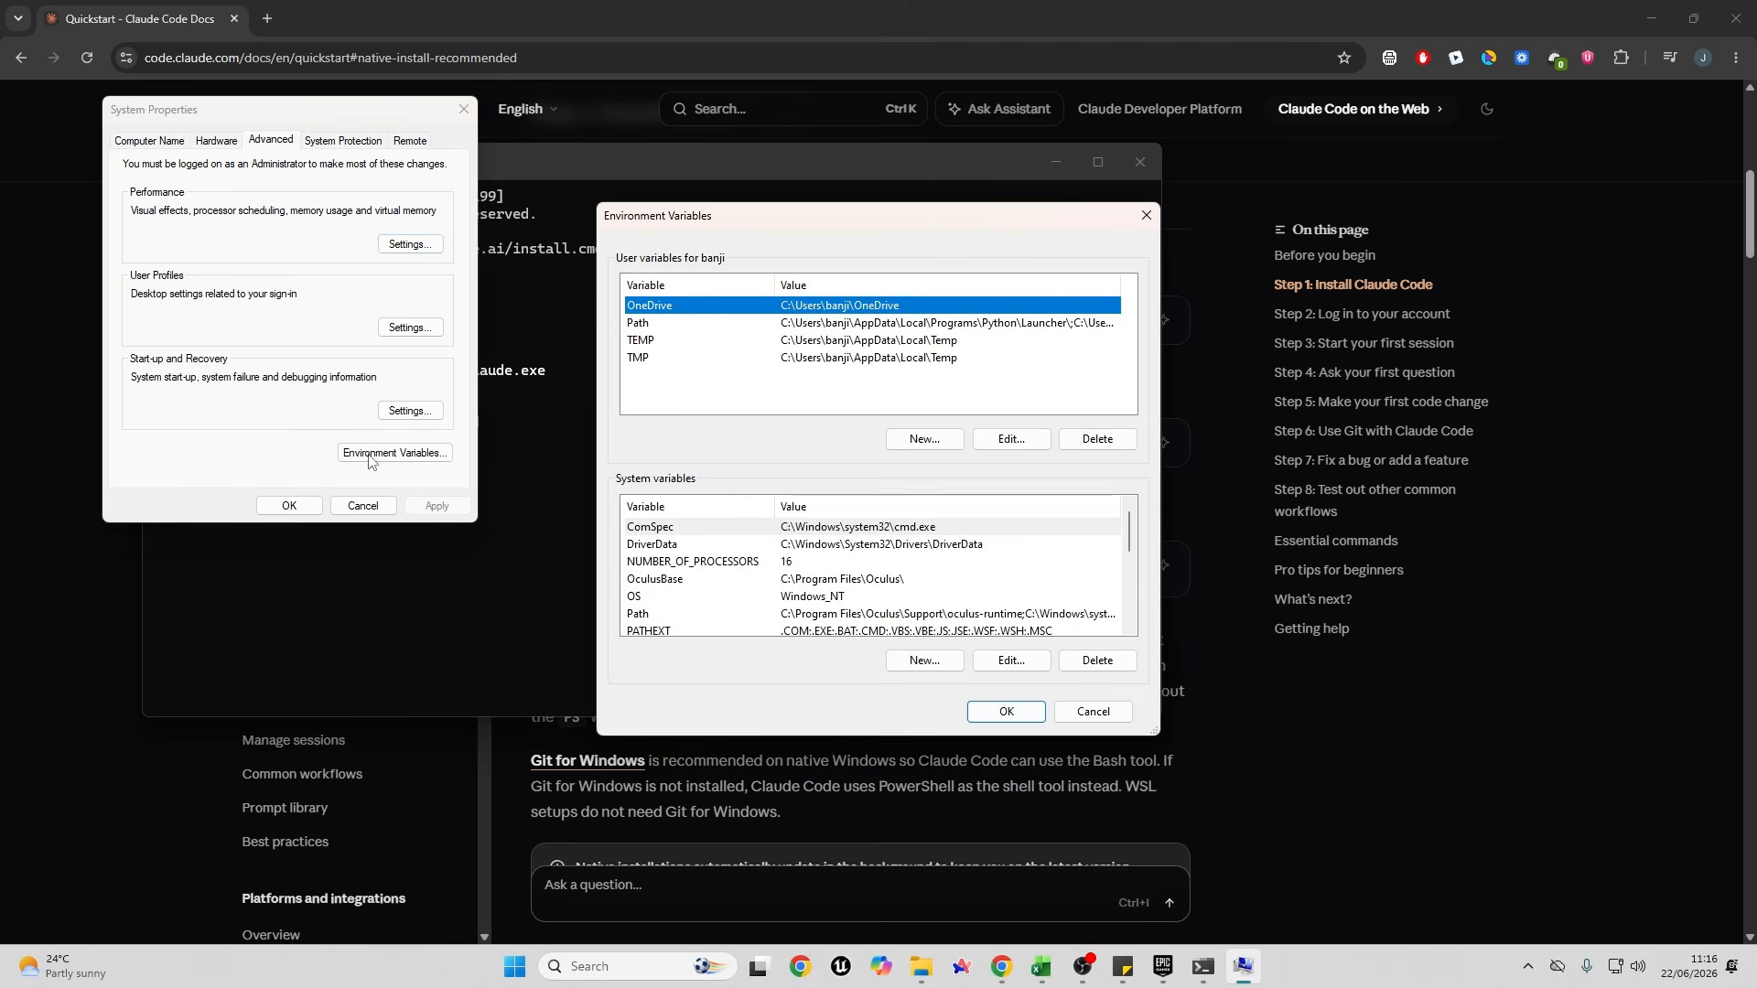
{"action": "left_click", "coordinate": [678, 326]}
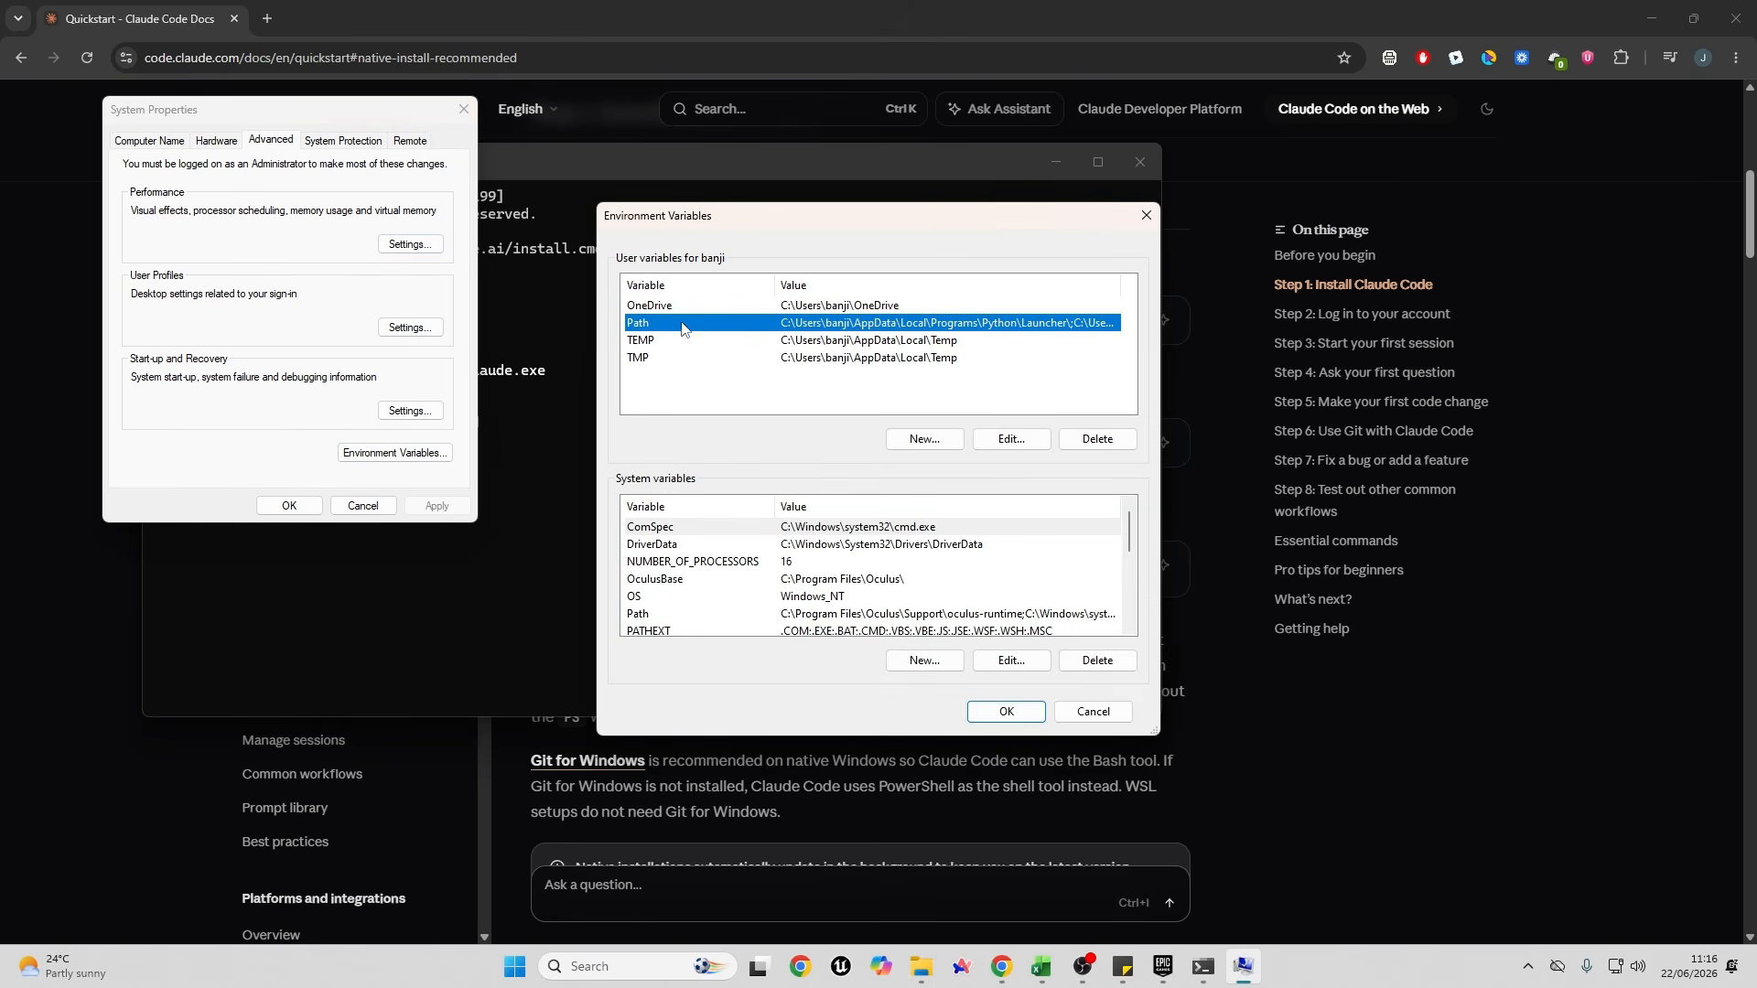
{"action": "left_click", "coordinate": [1011, 440]}
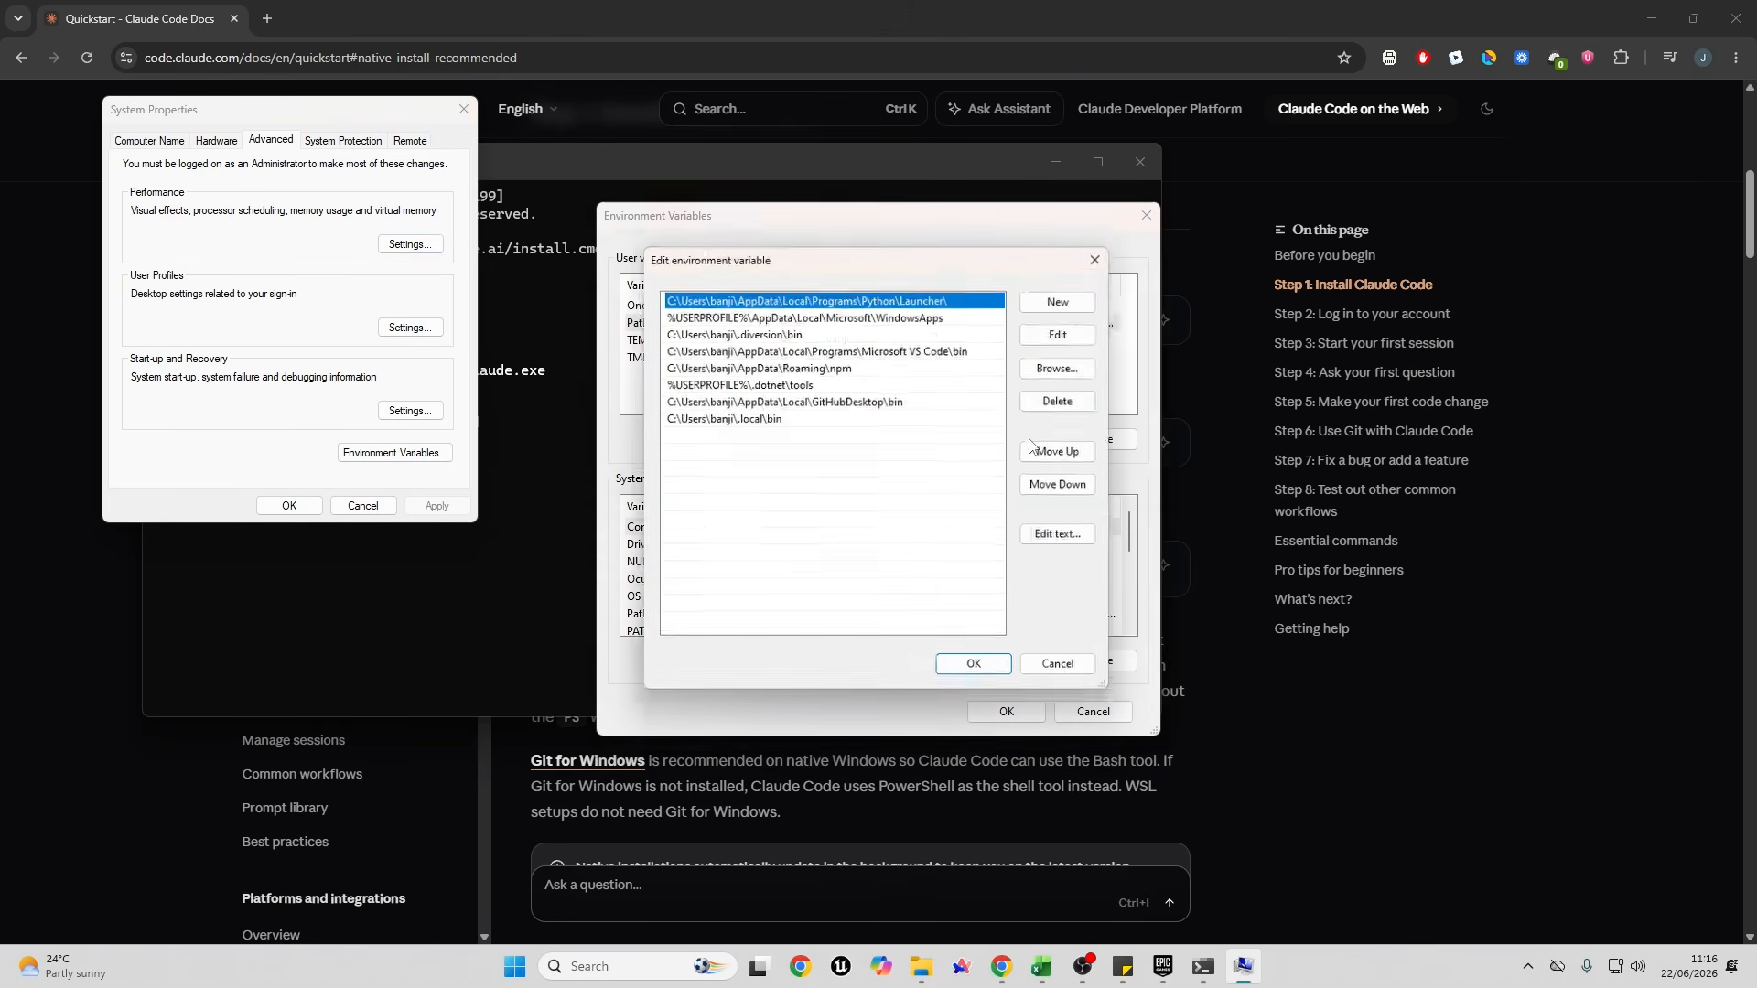
Step: Add the copied Claude install location as a new Path entry, trimming claude.exe so it ends at the .local\bin folder
{"action": "left_click", "coordinate": [1071, 300]}
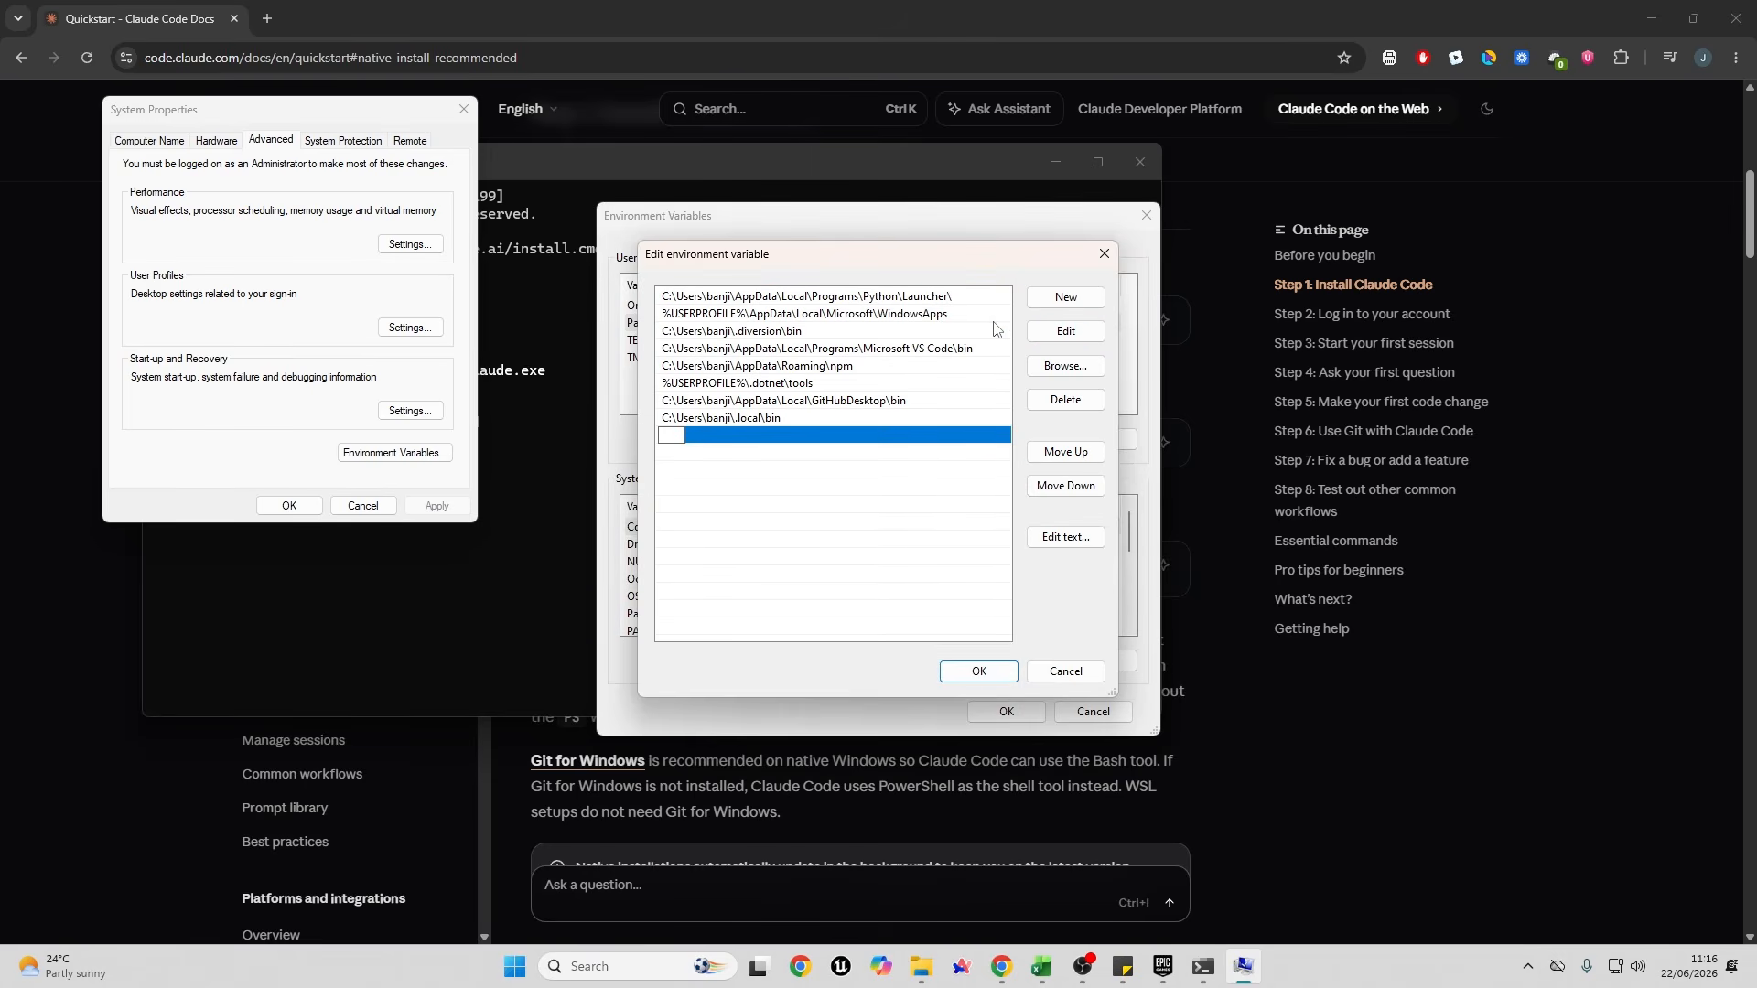
{"action": "key", "text": "ctrl+v"}
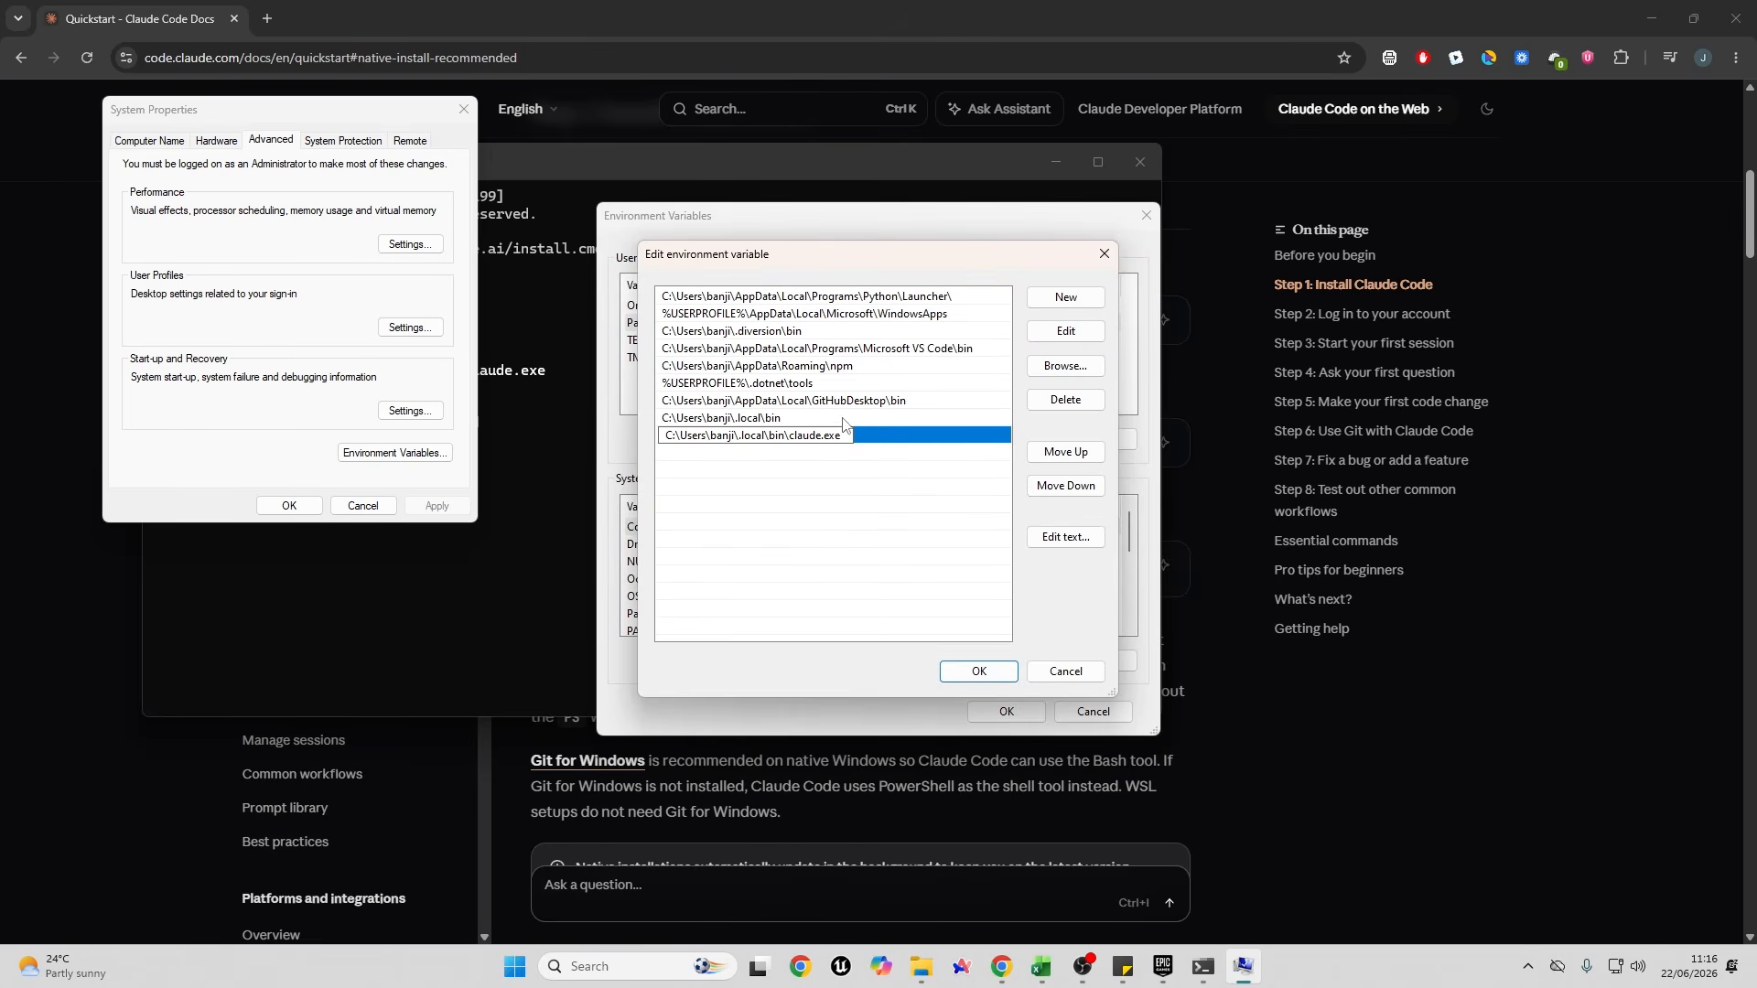
{"action": "key", "text": "BackSpace"}
{"action": "key", "text": "BackSpace"}
{"action": "key", "text": "BackSpace"}
{"action": "key", "text": "BackSpace"}
{"action": "key", "text": "BackSpace"}
{"action": "key", "text": "BackSpace"}
{"action": "key", "text": "BackSpace"}
{"action": "key", "text": "BackSpace"}
{"action": "key", "text": "BackSpace"}
{"action": "left_click", "coordinate": [981, 676]}
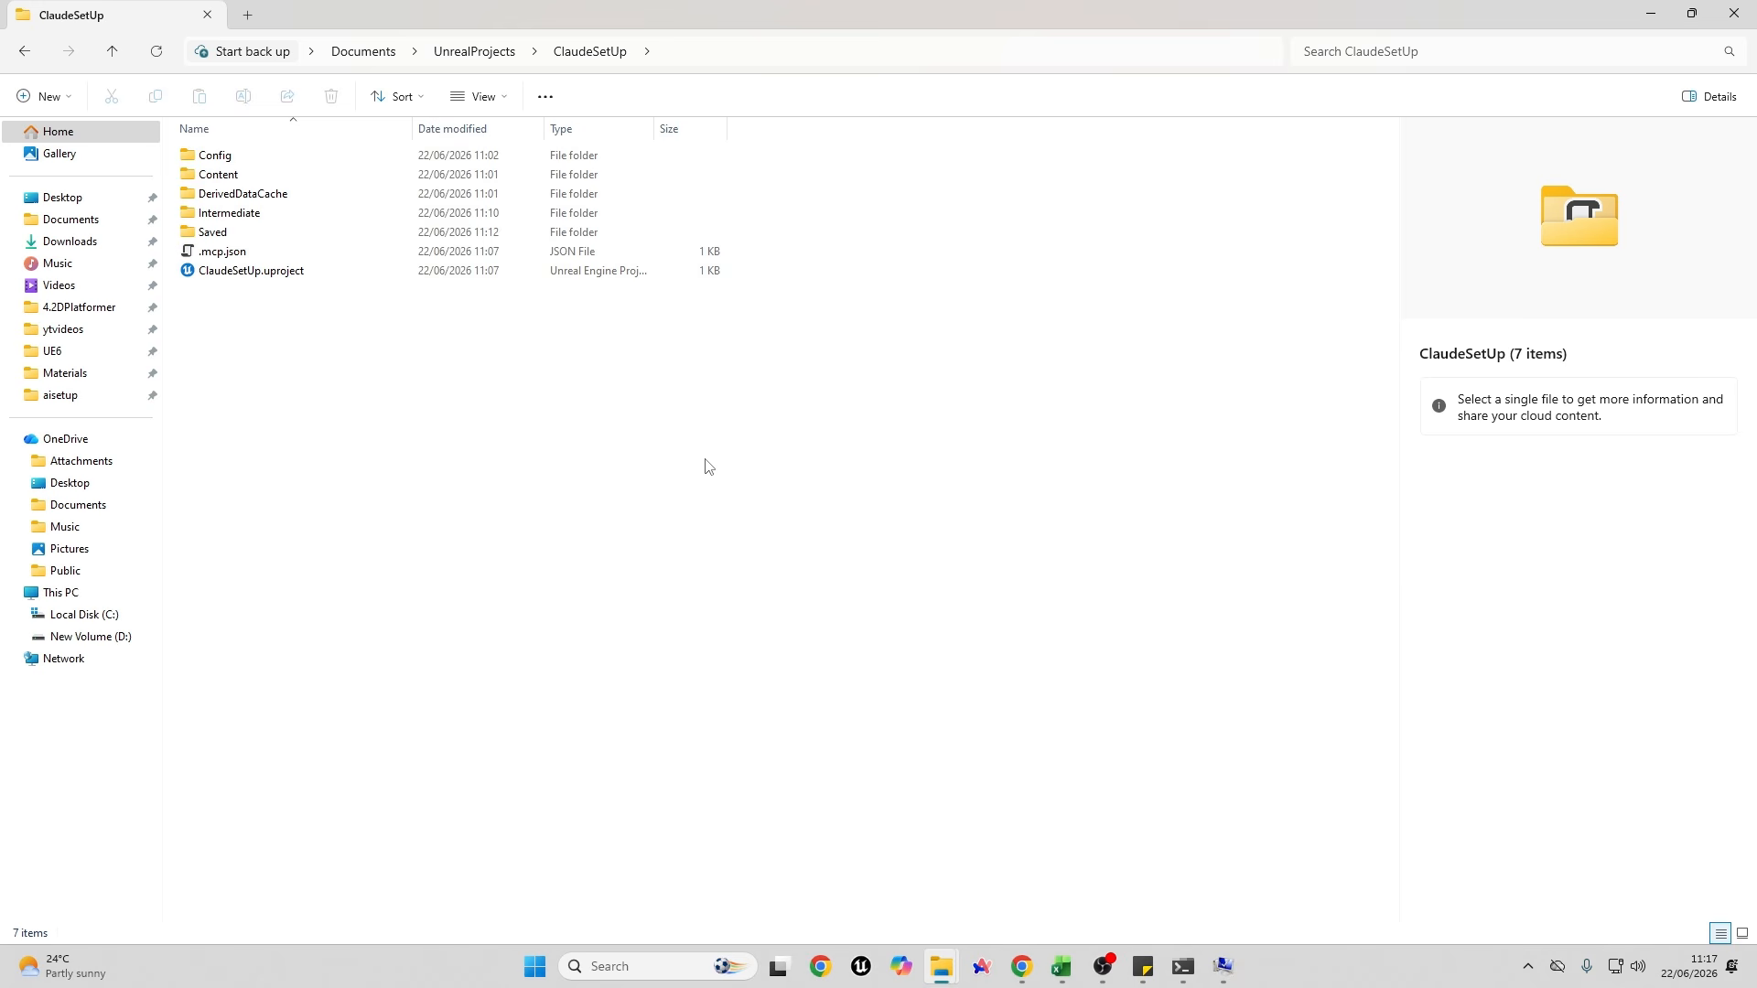
Step: Open ClaudeSetUp.uproject in Unreal Engine and launch the editor's Terminal
{"action": "double_click", "coordinate": [436, 270]}
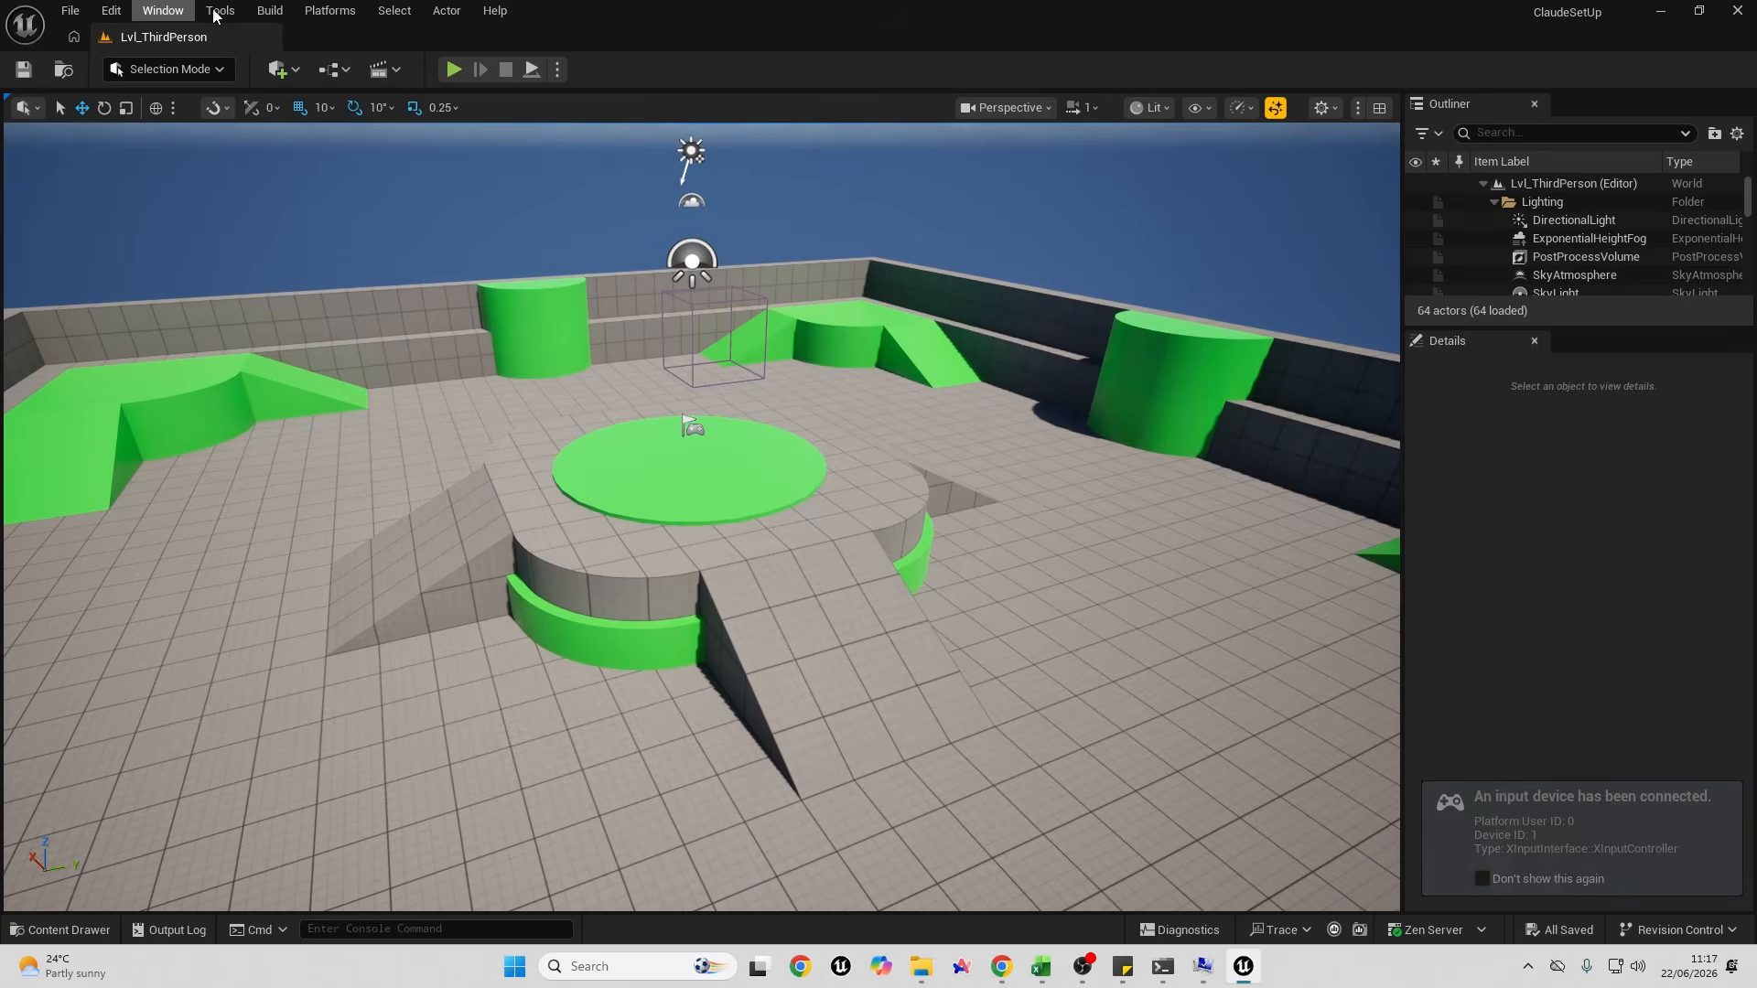
{"action": "left_click", "coordinate": [222, 11]}
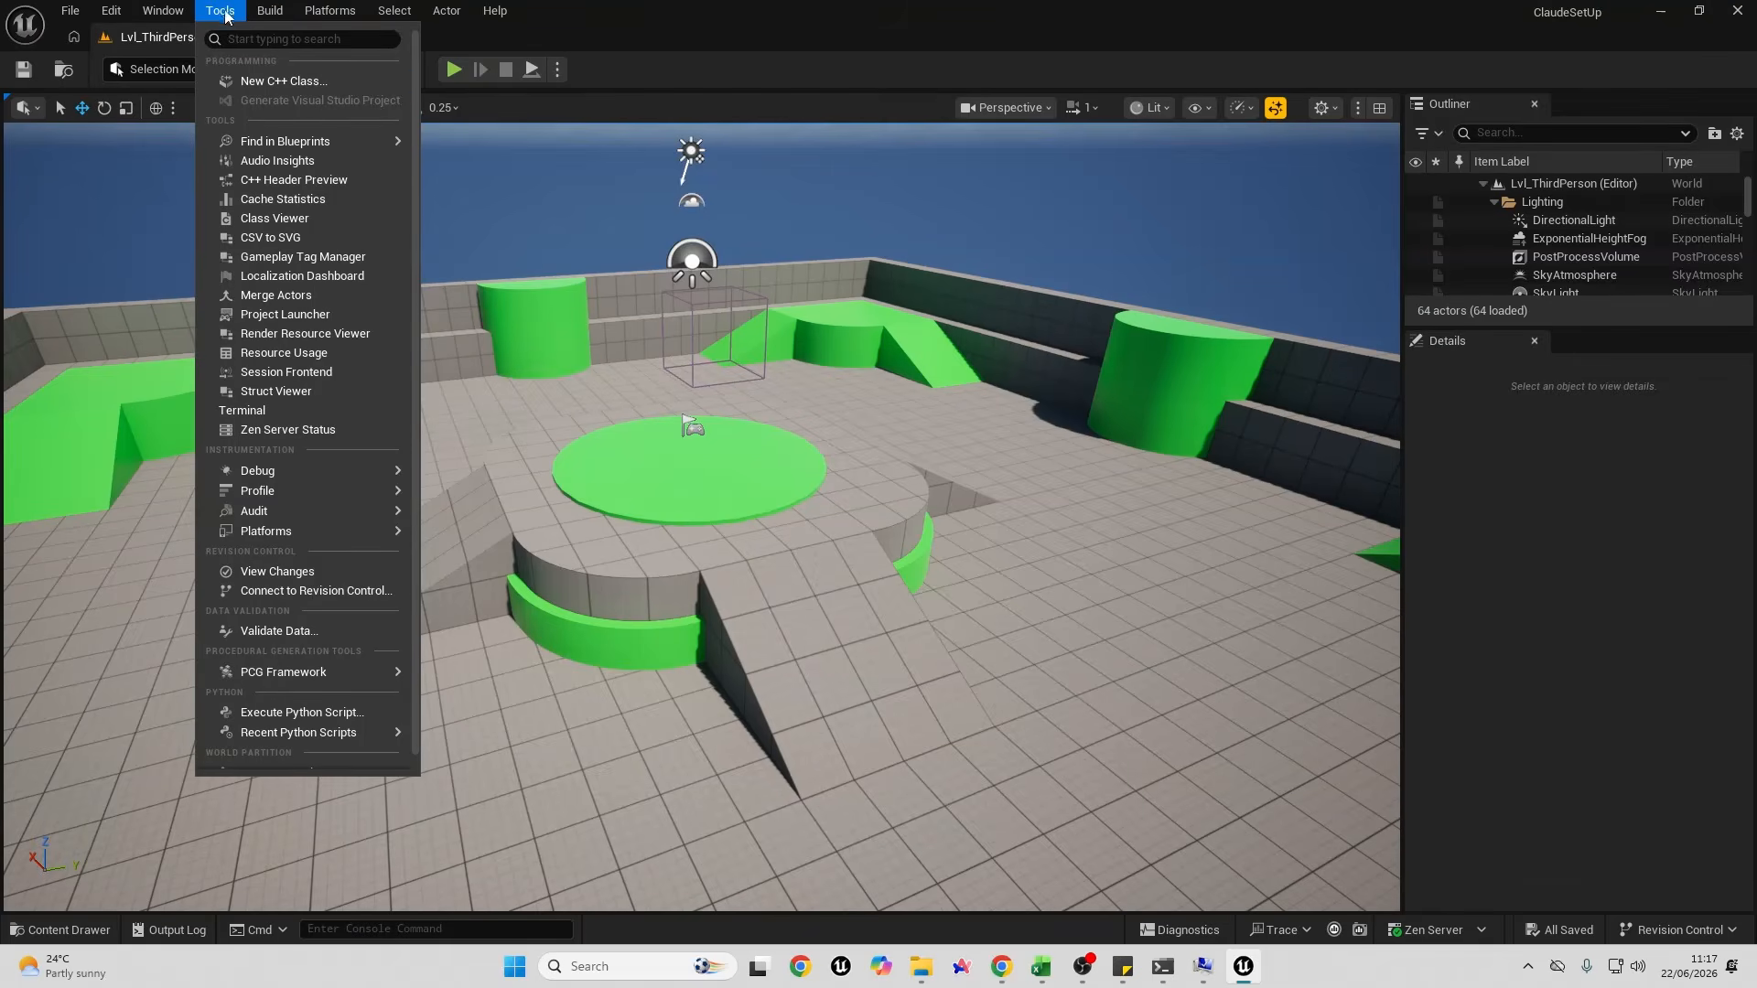
{"action": "left_click", "coordinate": [286, 411]}
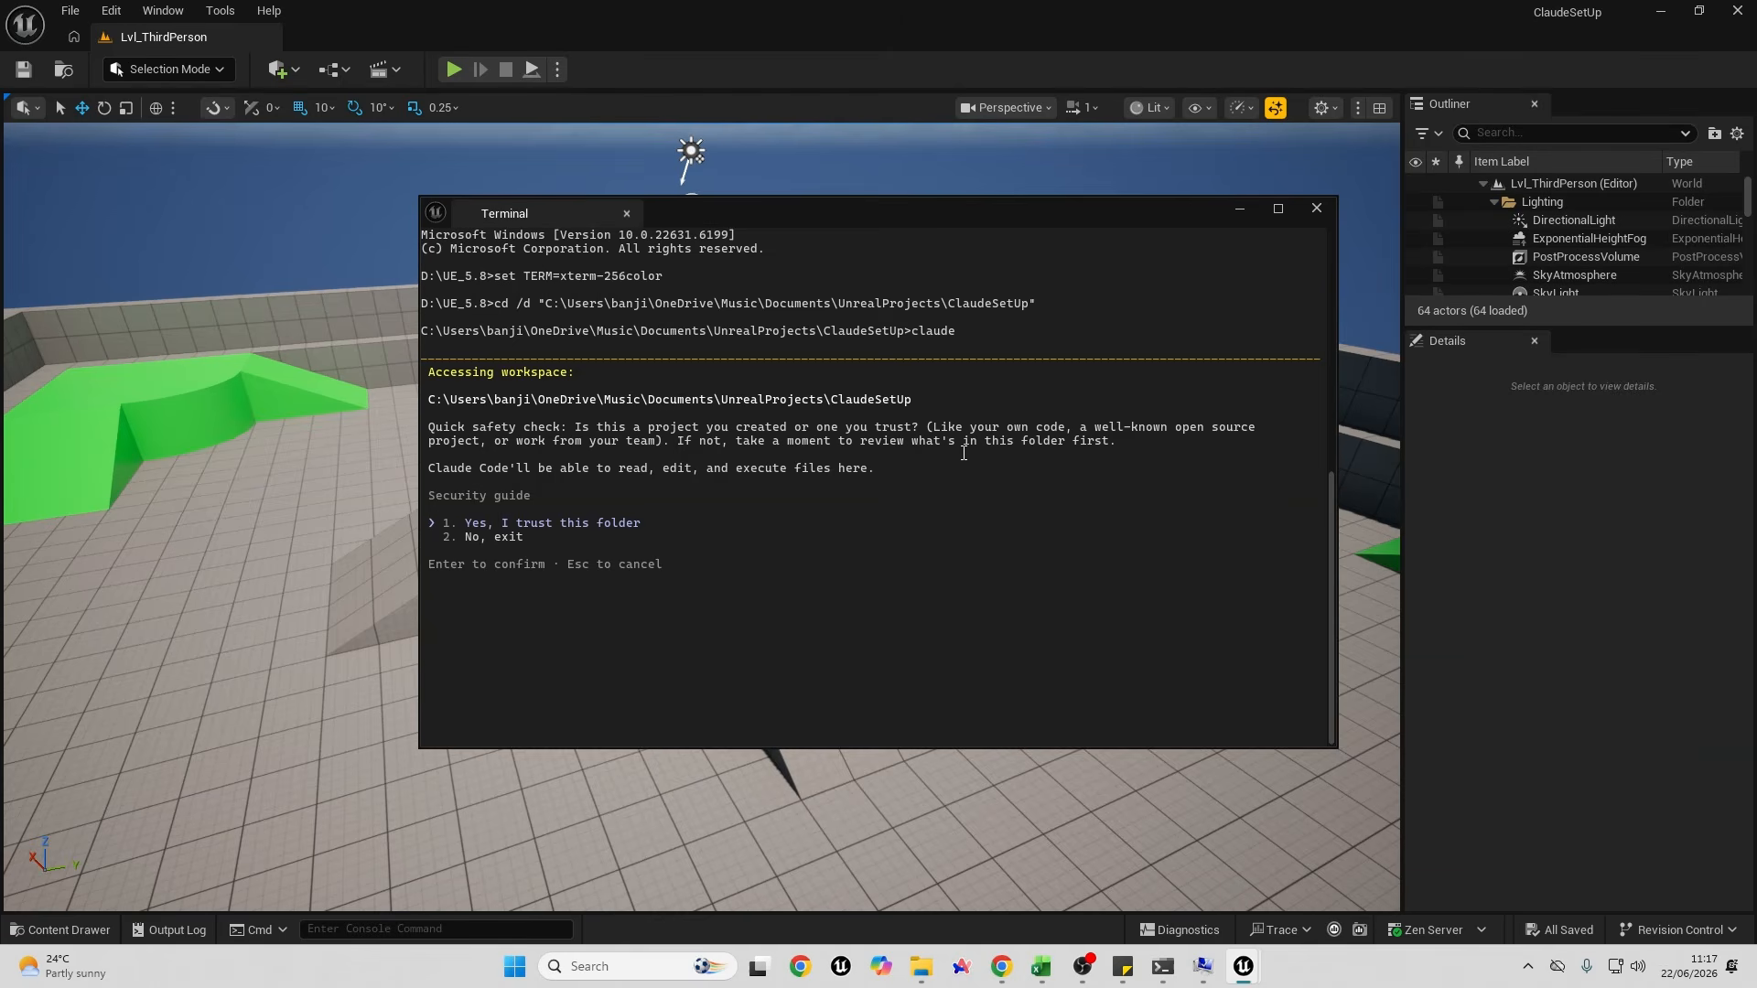
Step: Trust the ClaudeSetUp folder in Claude Code and dock the Terminal alongside Details
{"action": "key", "text": "Return"}
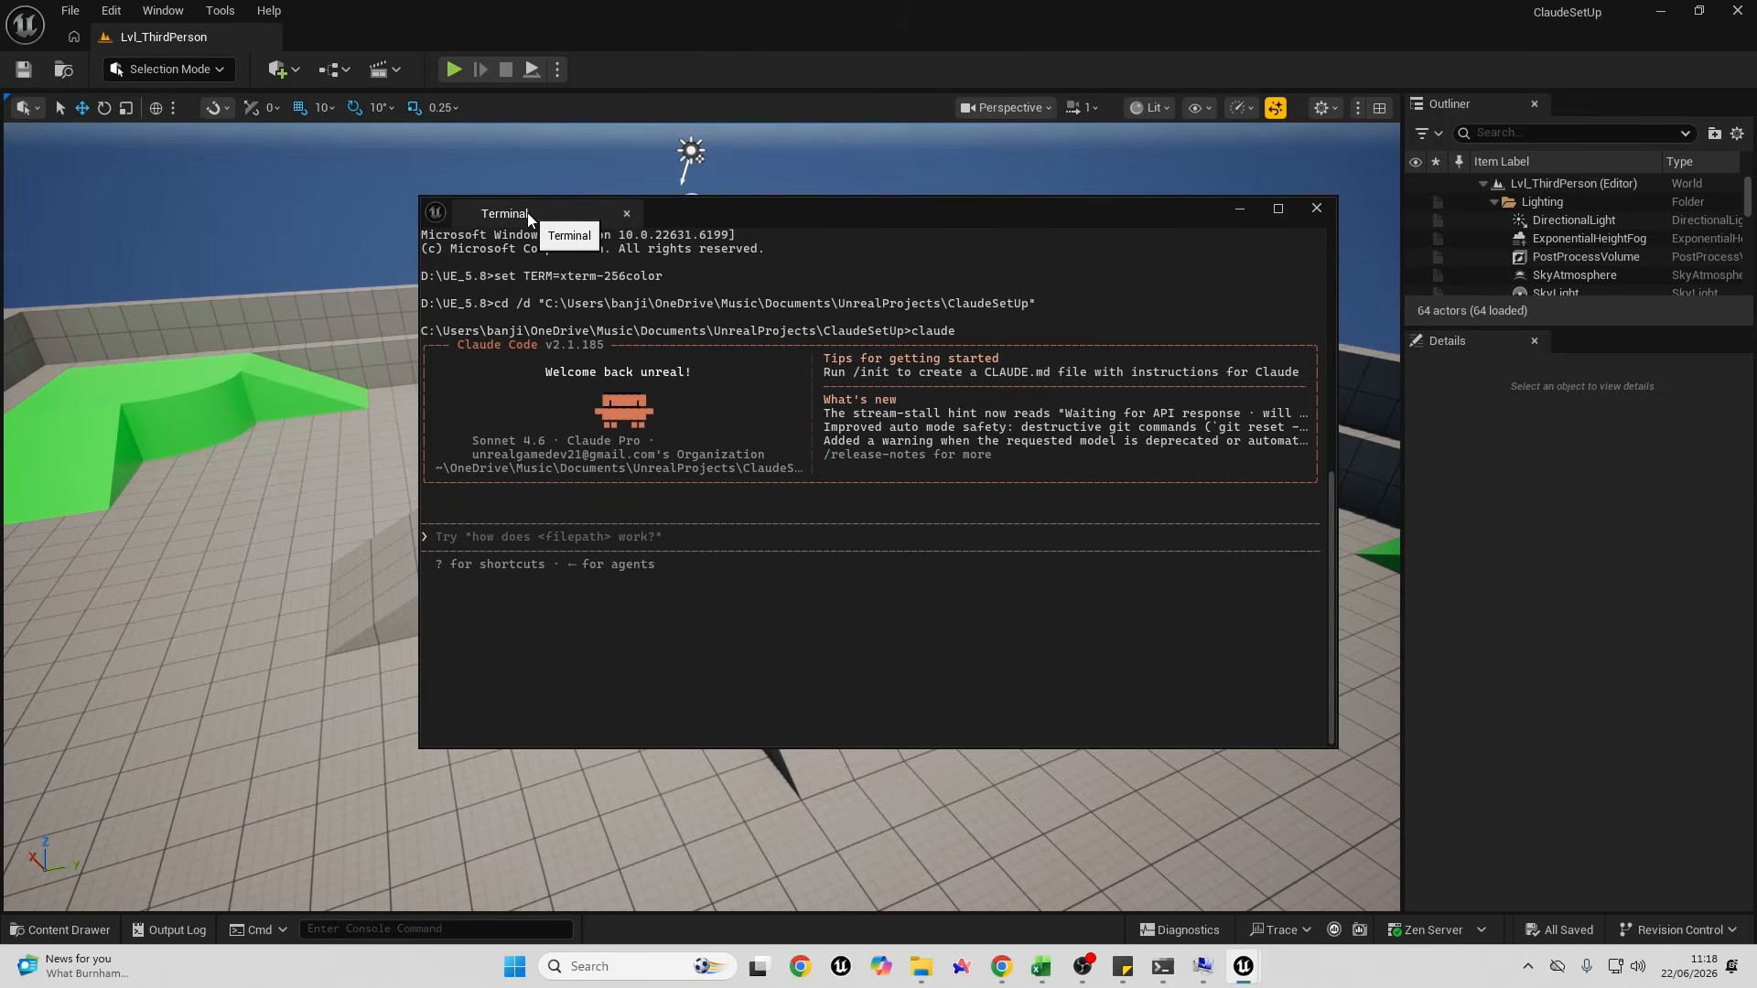
{"action": "left_click_drag", "start_coordinate": [528, 212], "coordinate": [1482, 346]}
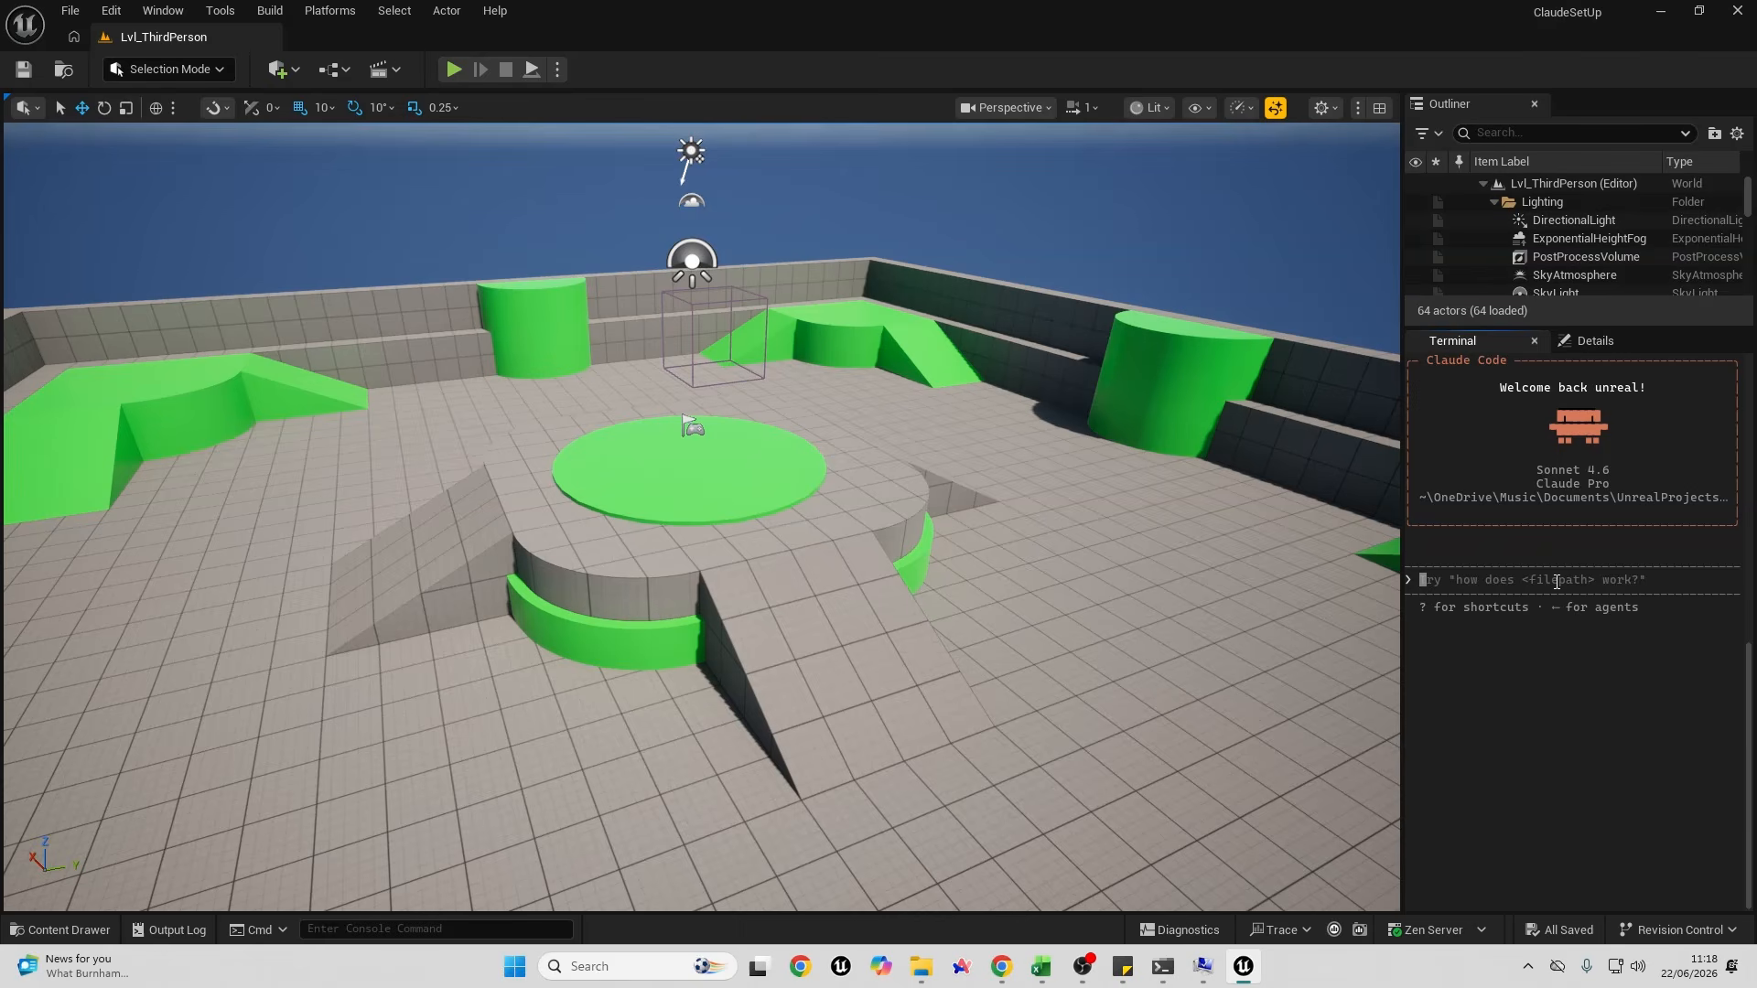
Step: Prompt Claude with "add a big cube to the middle of my level"
{"action": "type", "text": "add a big"}
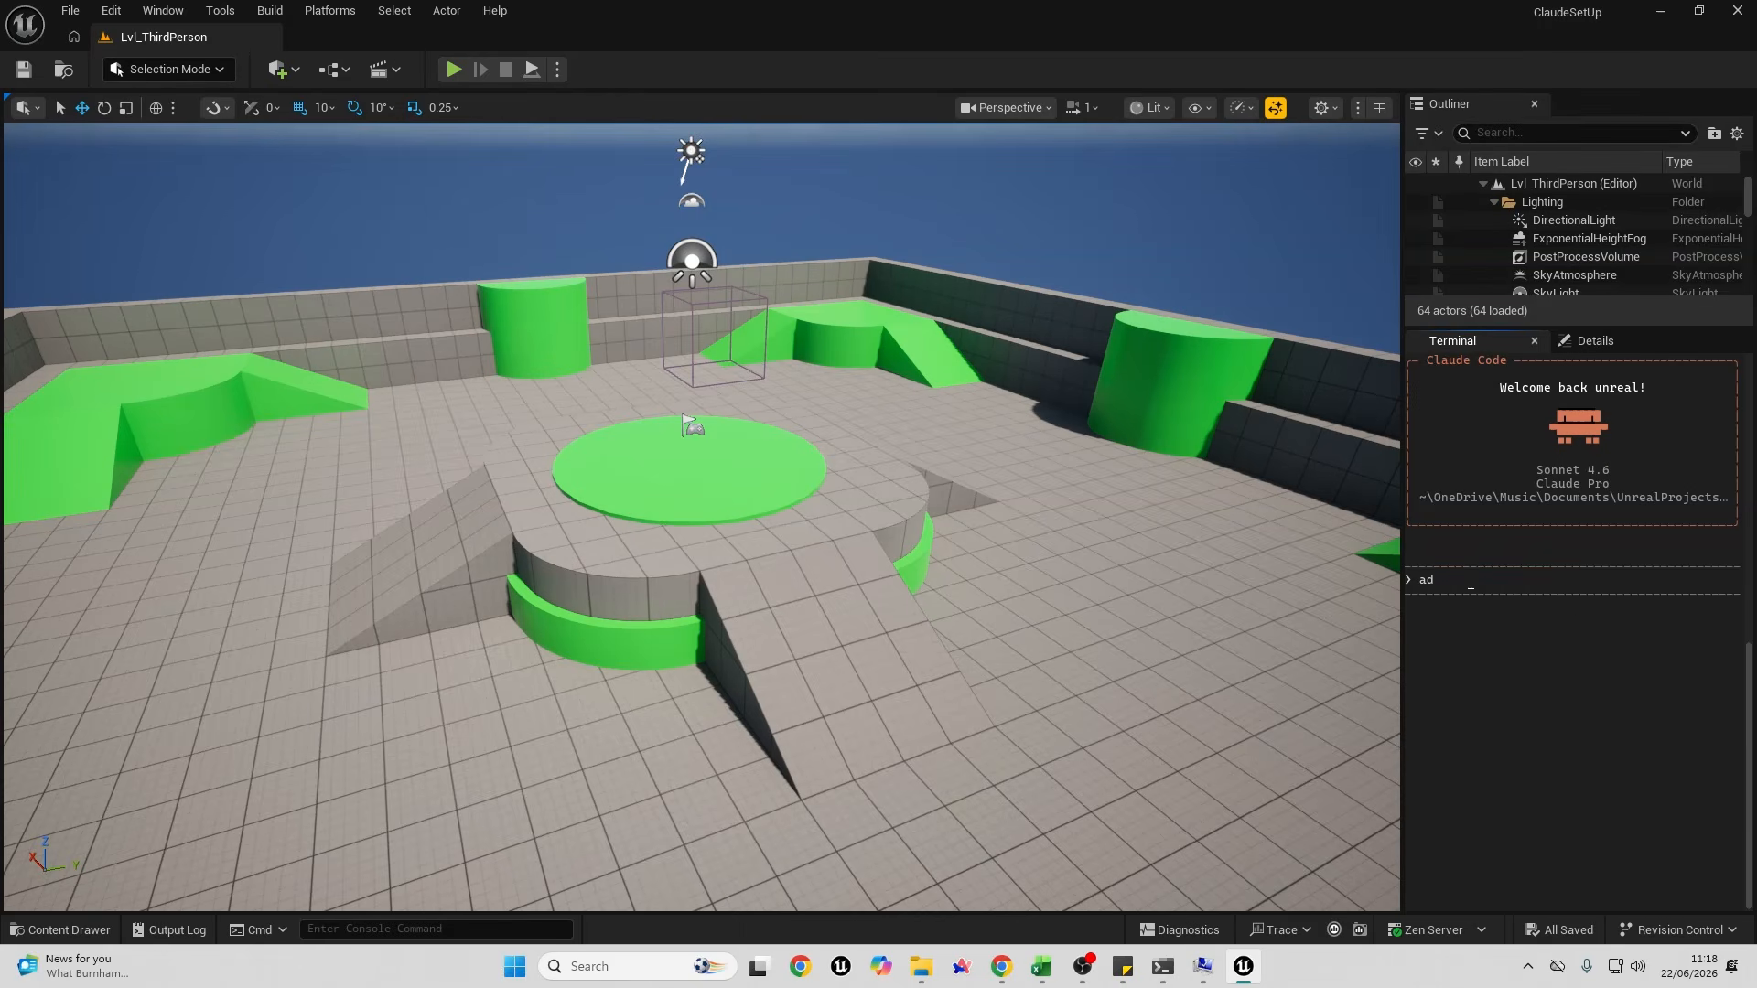
{"action": "type", "text": " cube to the middle of my level"}
{"action": "key", "text": "Return"}
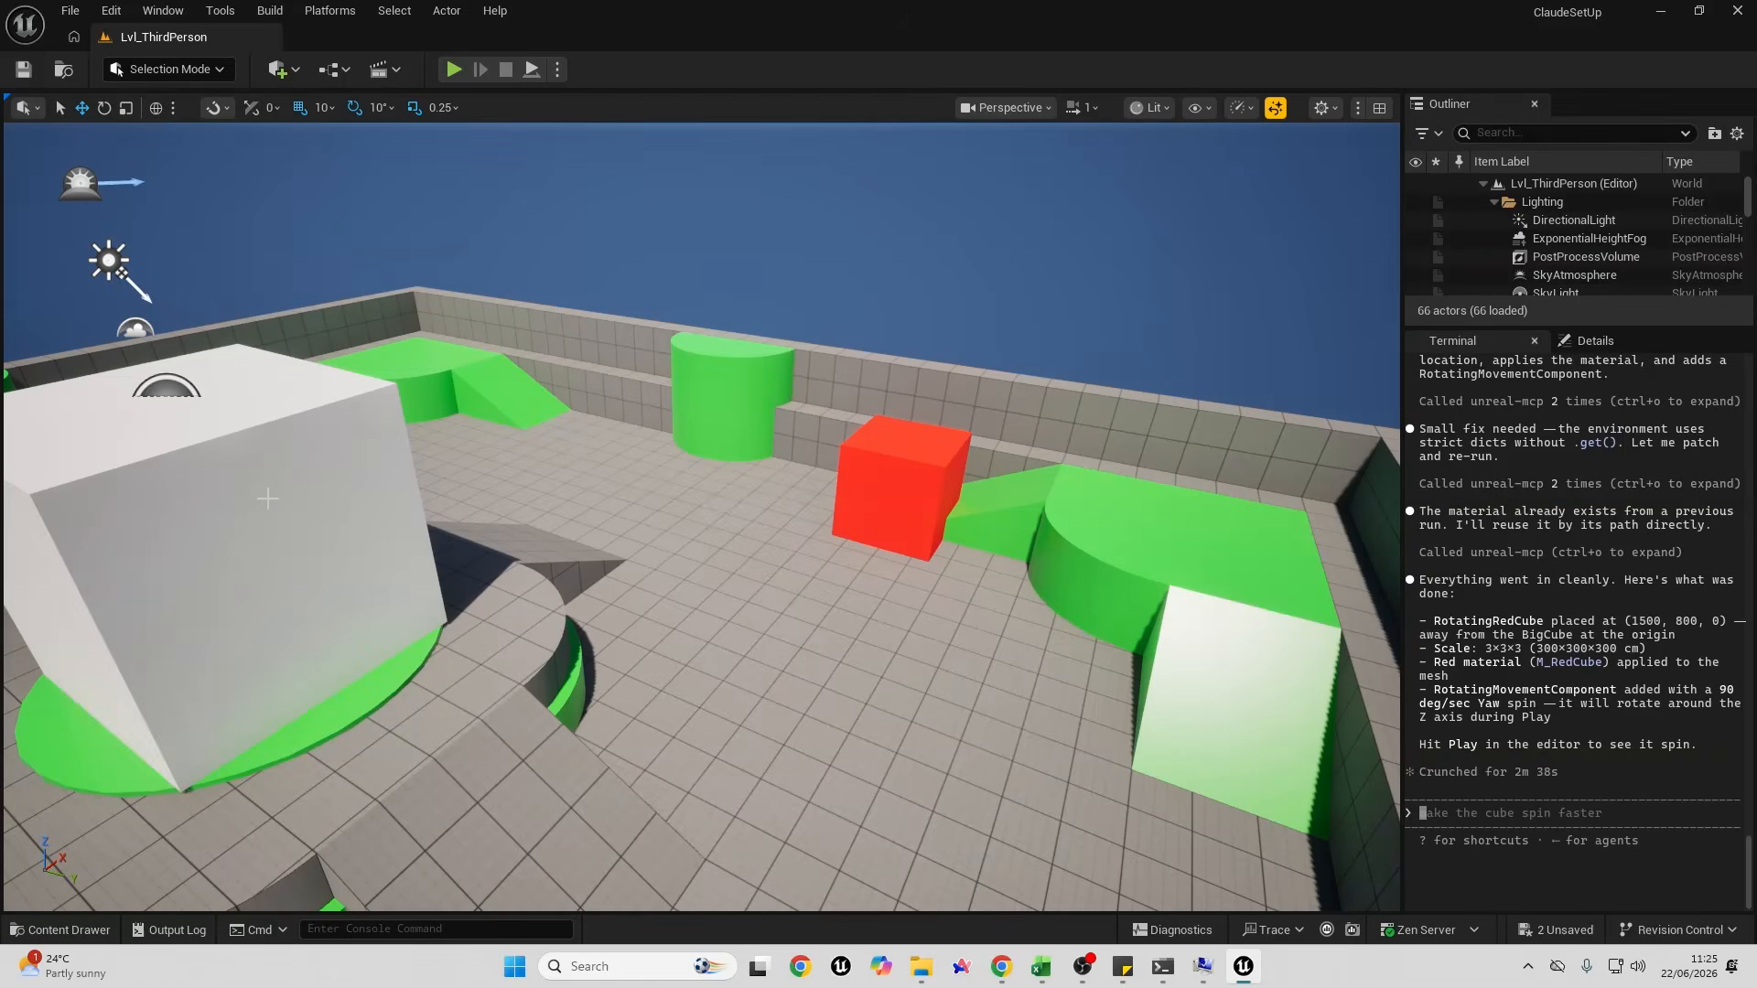
Step: Delete BigCube from the level and play-test by running the character towards the red cube
{"action": "left_click", "coordinate": [267, 498]}
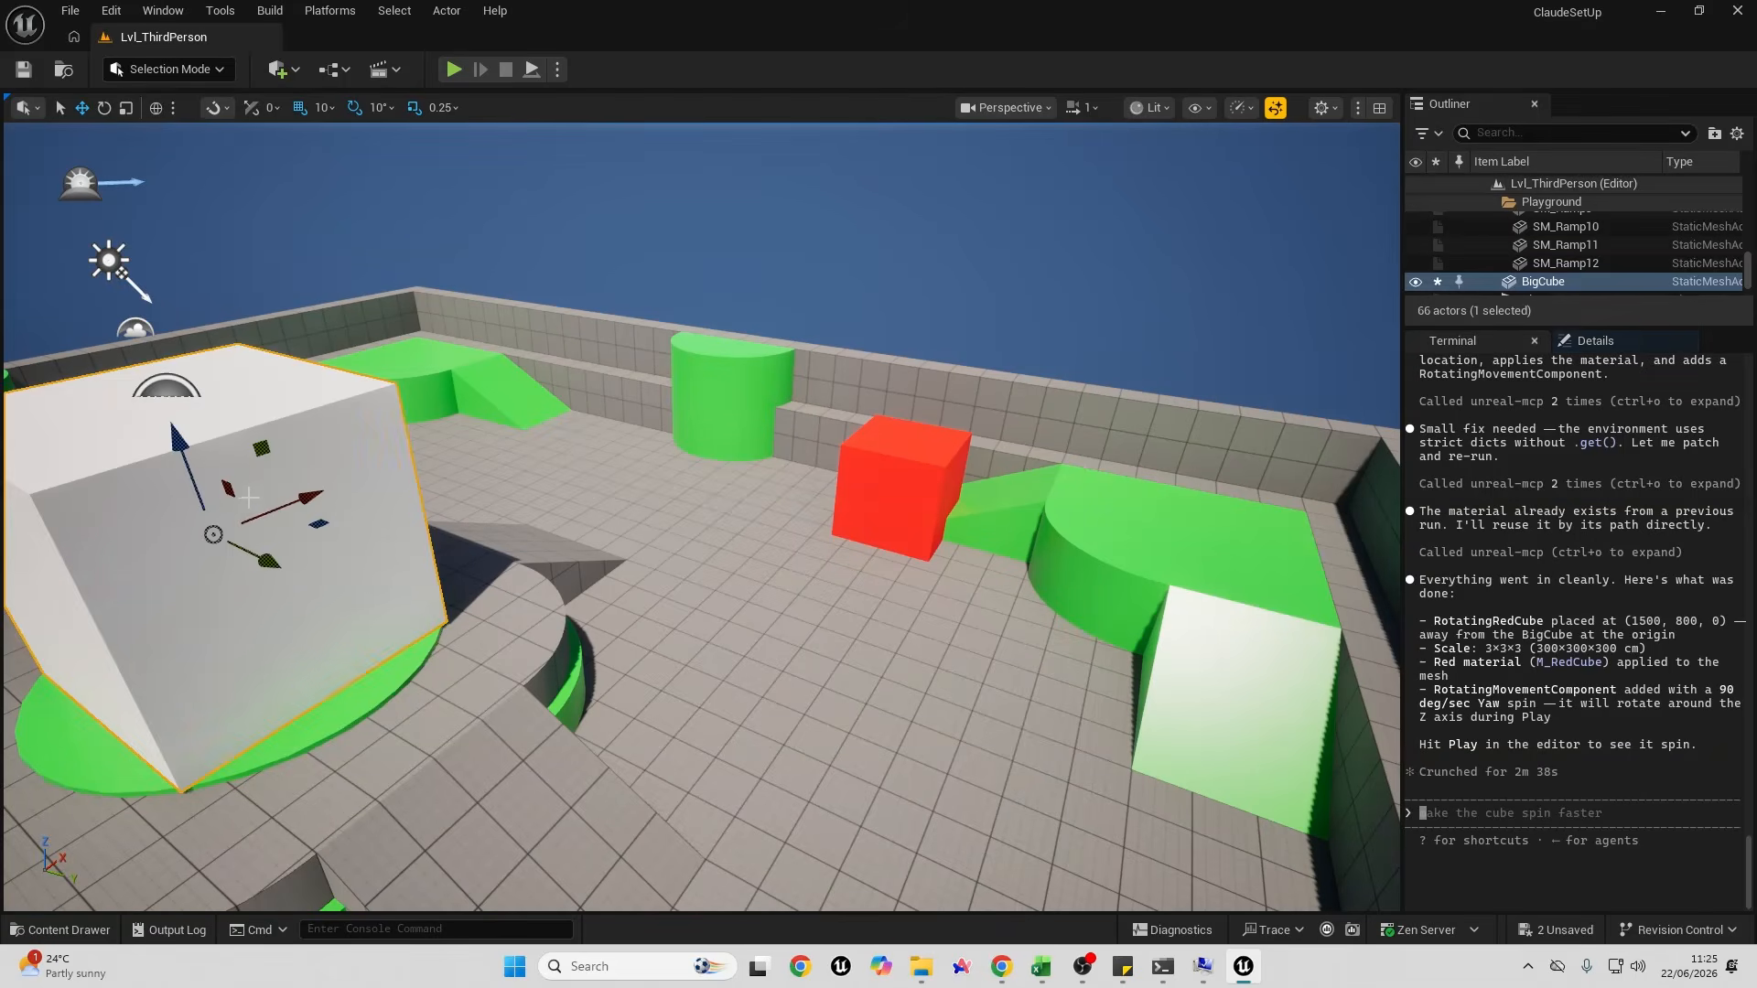
{"action": "key", "text": "Delete"}
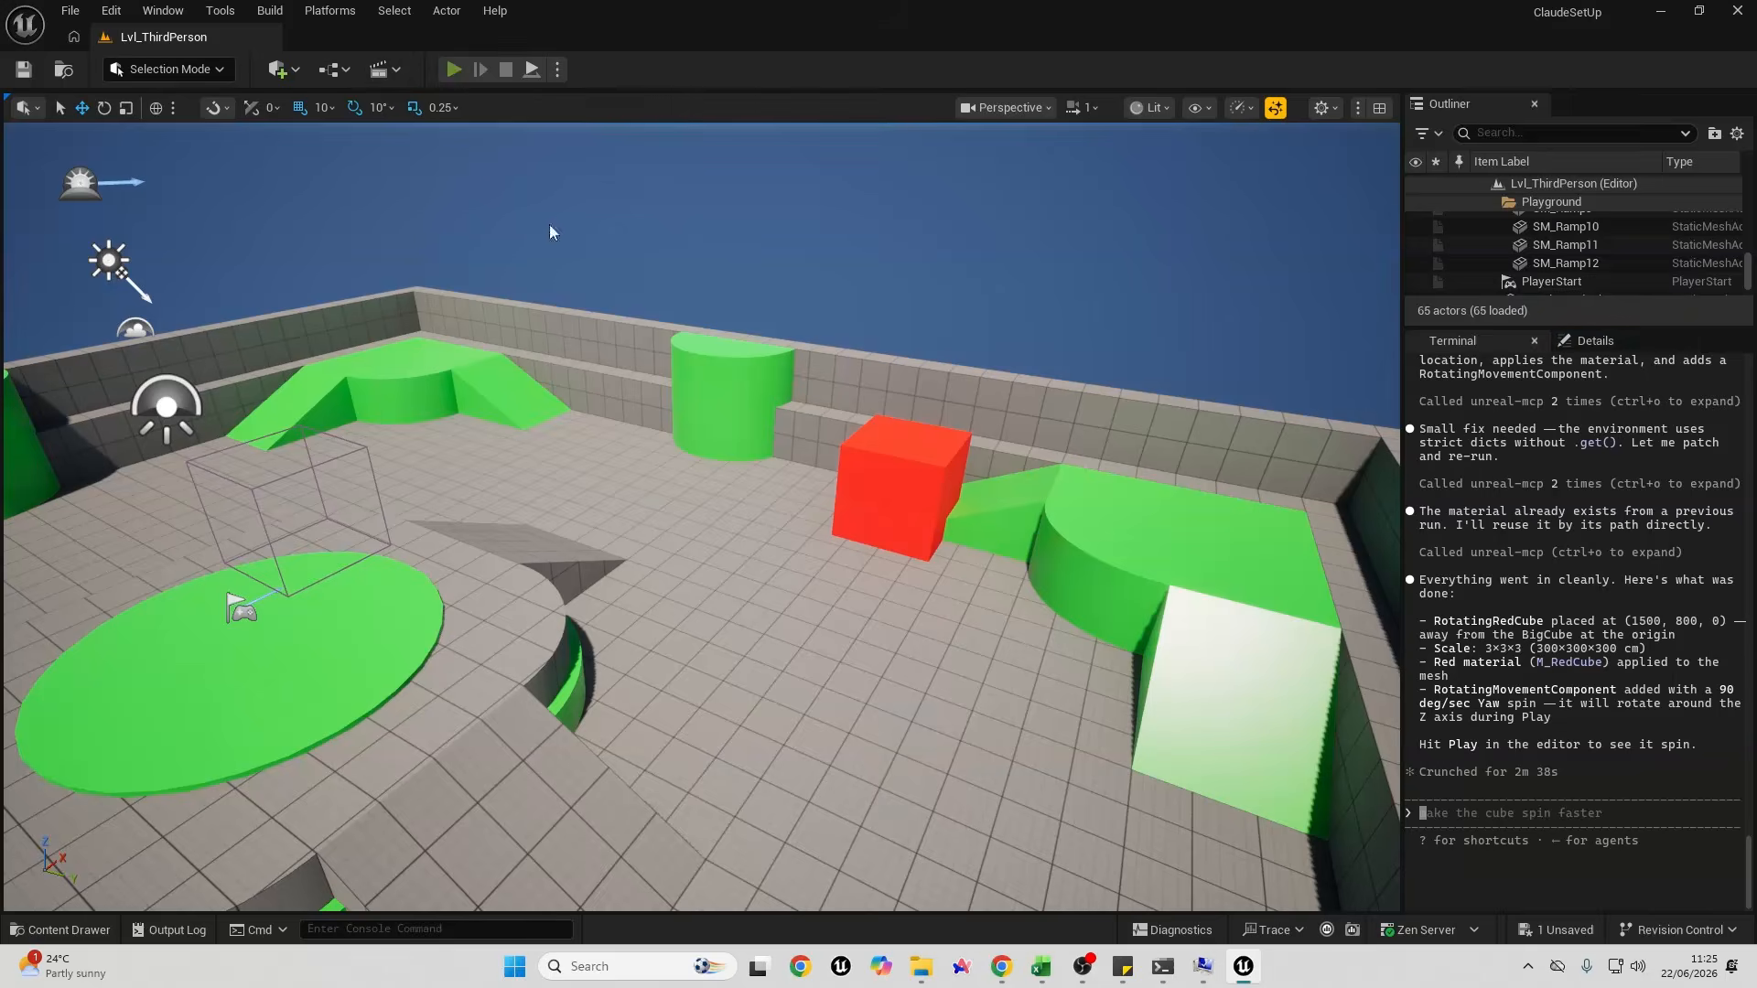
{"action": "left_click", "coordinate": [454, 70]}
{"action": "key", "text": "w"}
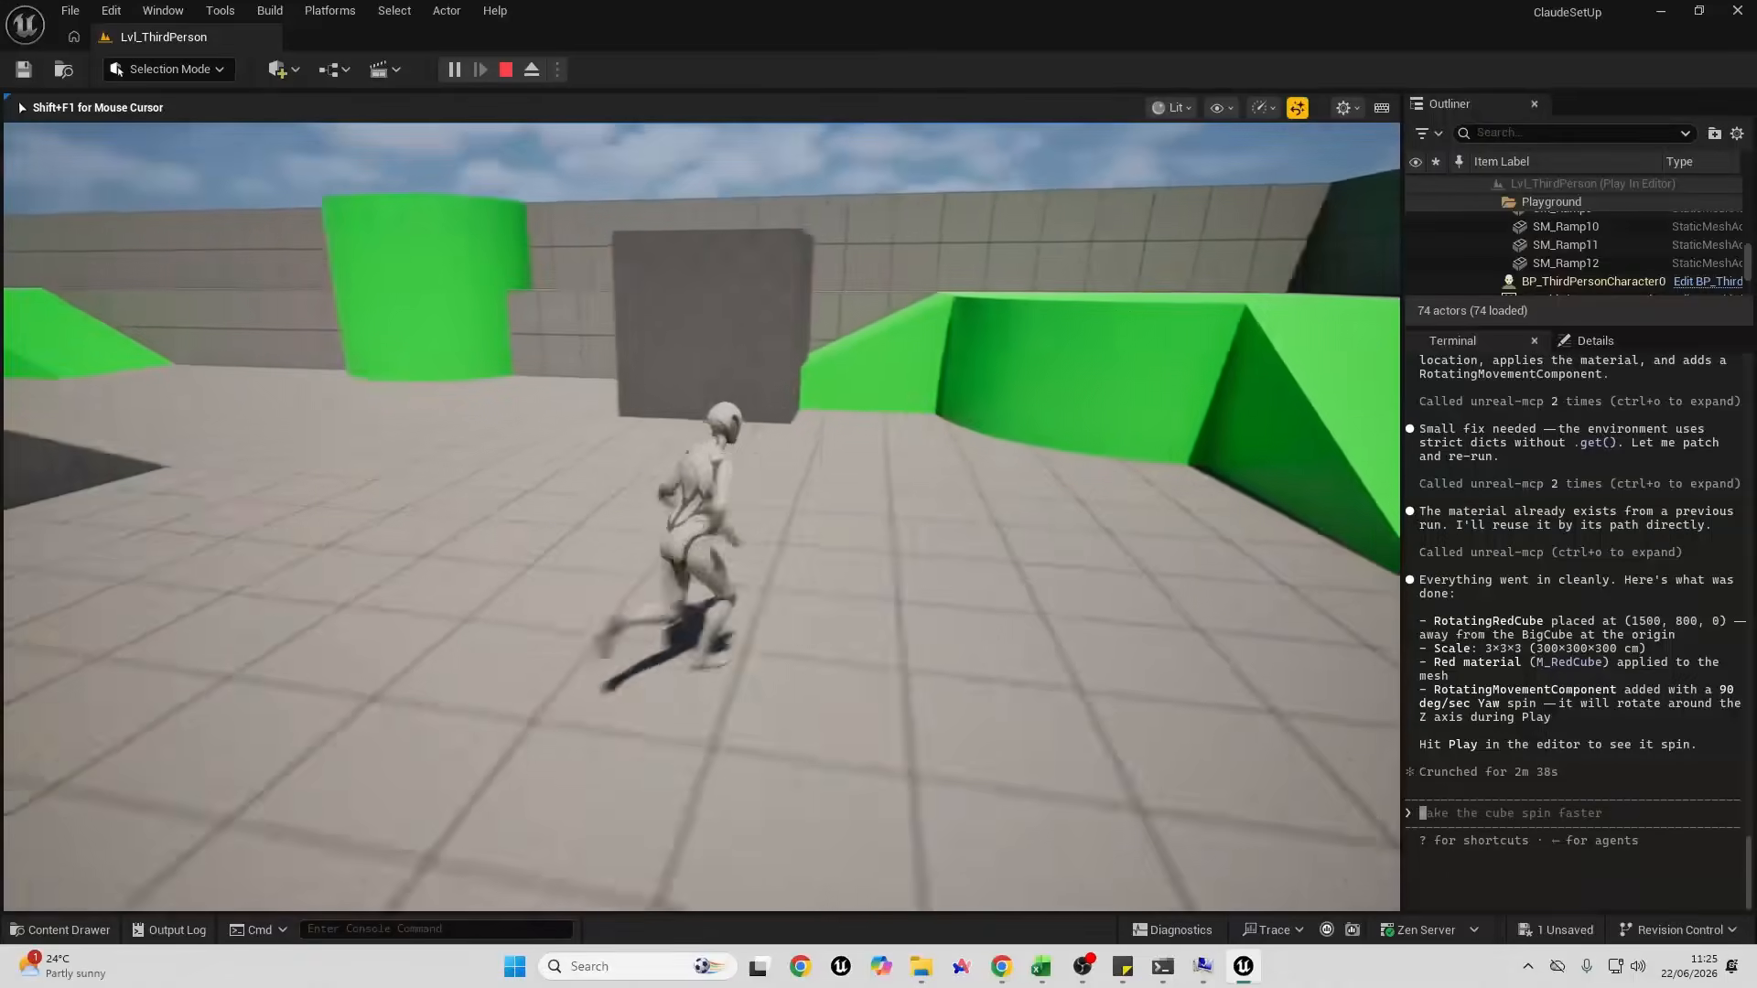
{"action": "key", "text": "d"}
{"action": "key", "text": "Escape"}
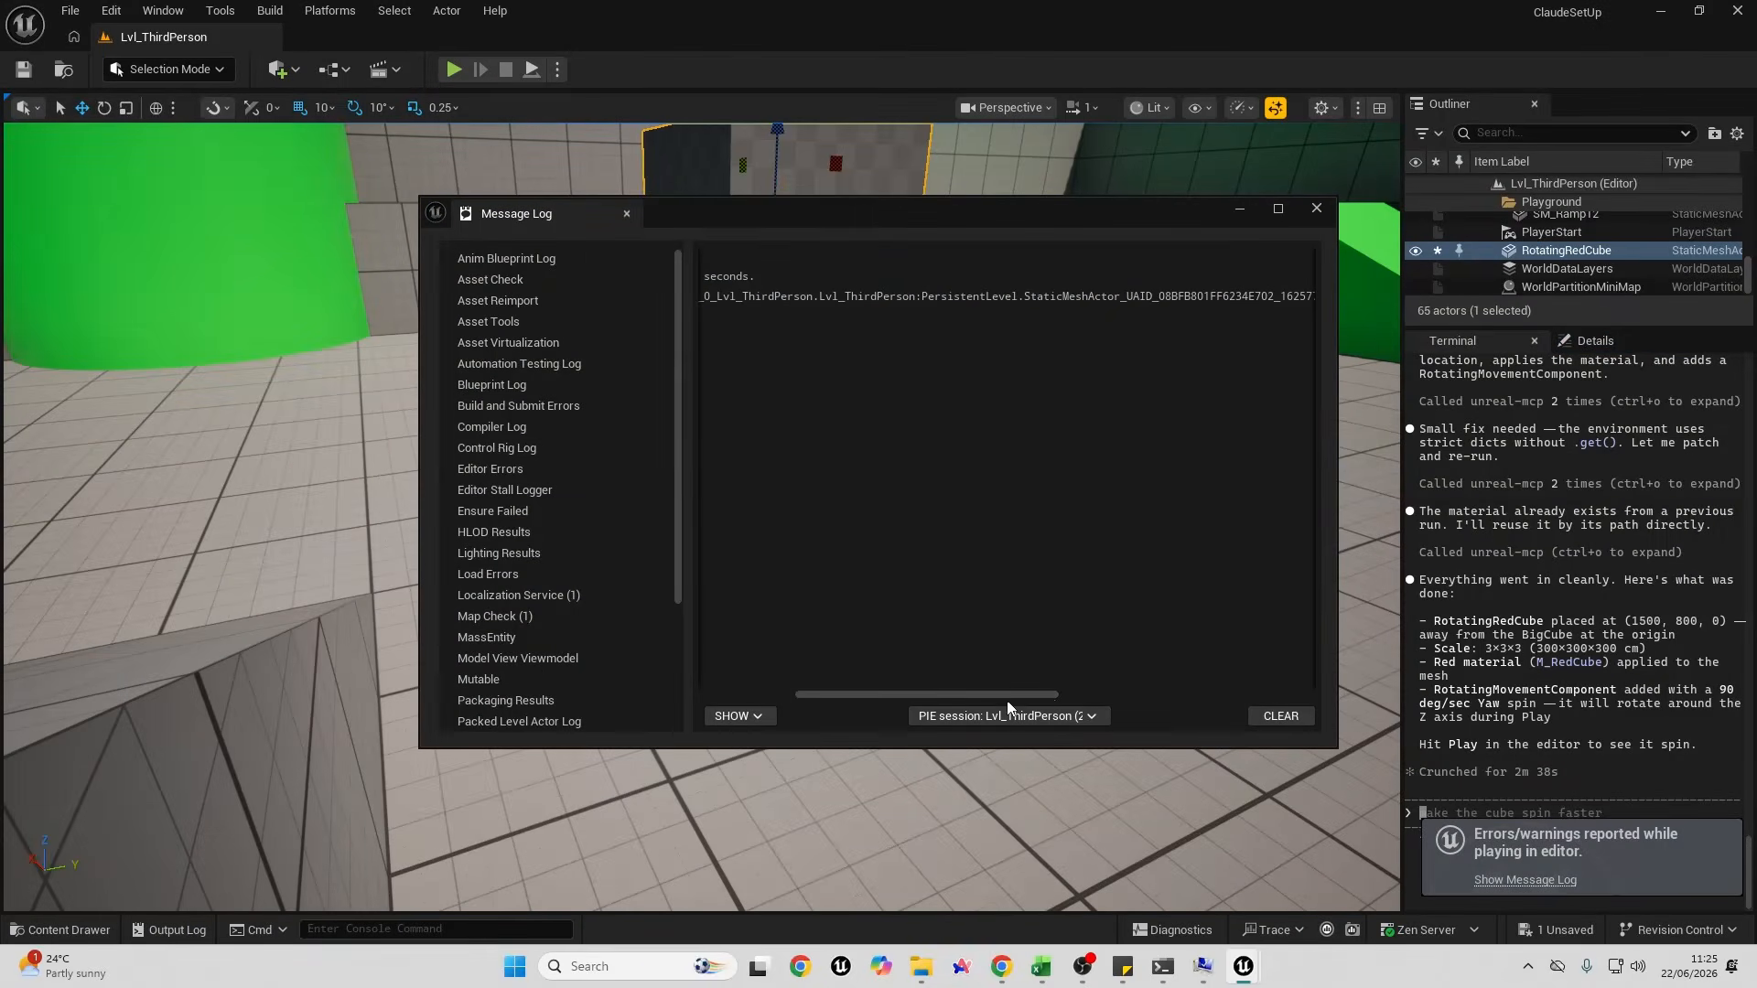
Step: Read the play session warning in the Message Log and set RotatingRedCube's mobility to Movable
{"action": "left_click_drag", "start_coordinate": [1008, 694], "coordinate": [851, 692]}
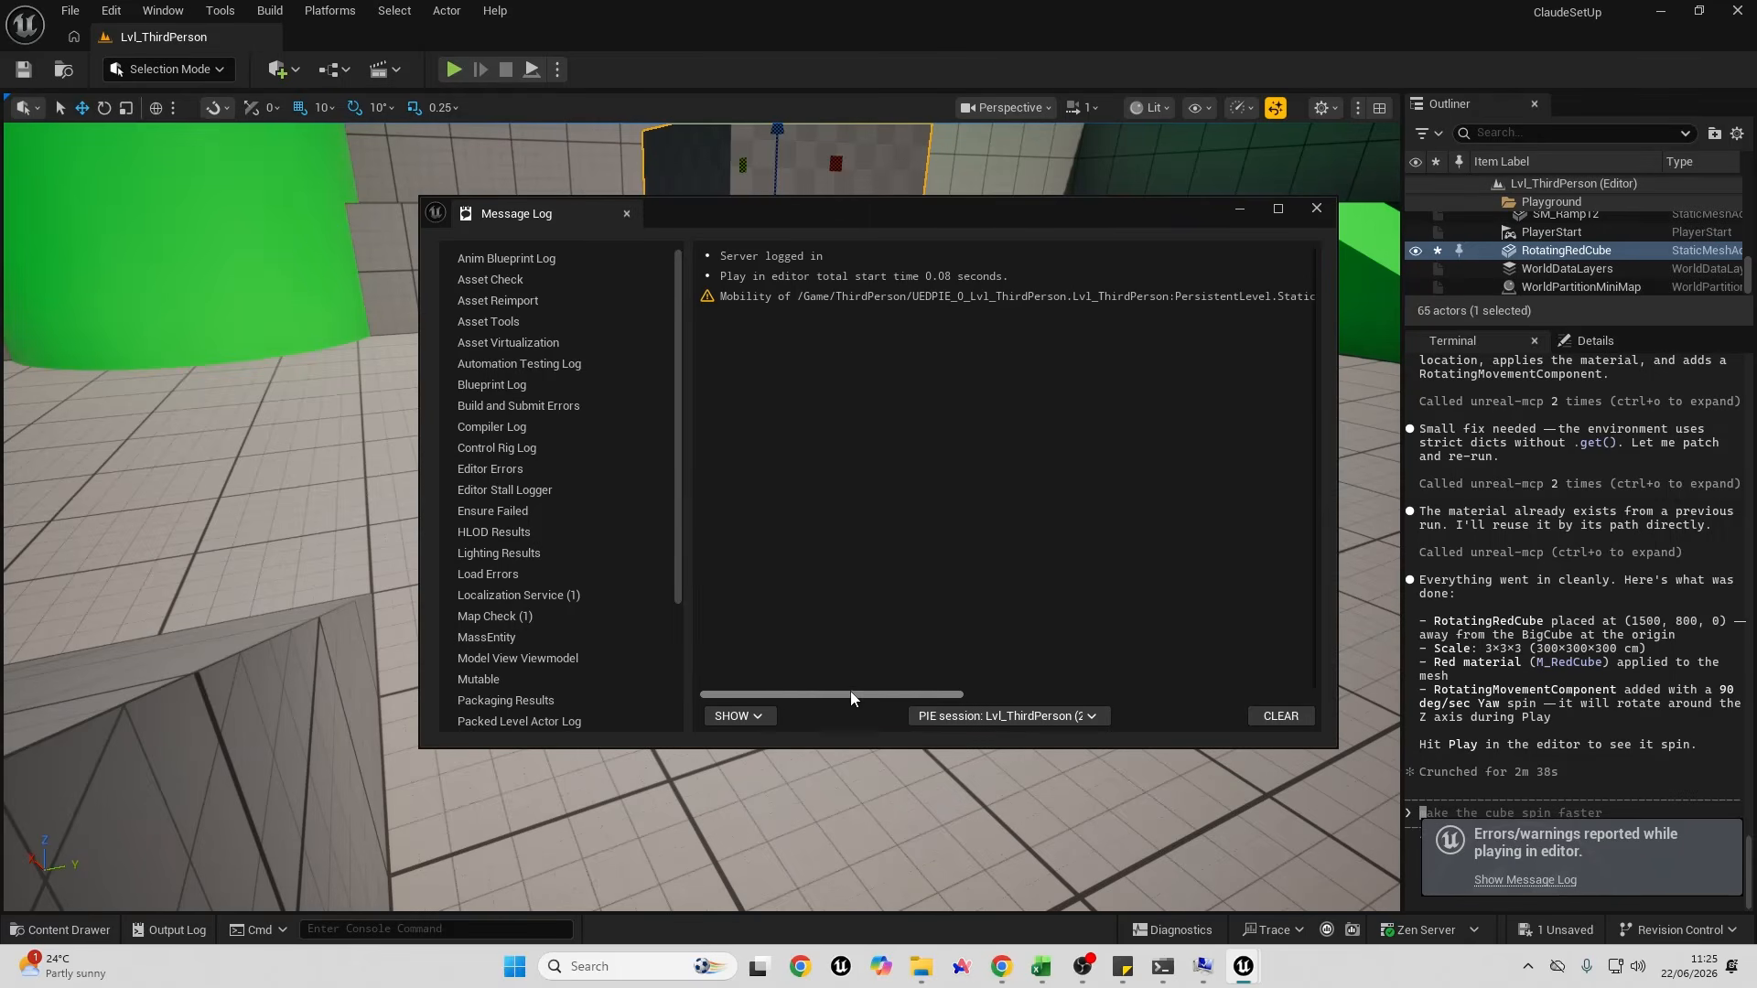
{"action": "left_click", "coordinate": [1315, 209]}
{"action": "left_click", "coordinate": [1597, 340]}
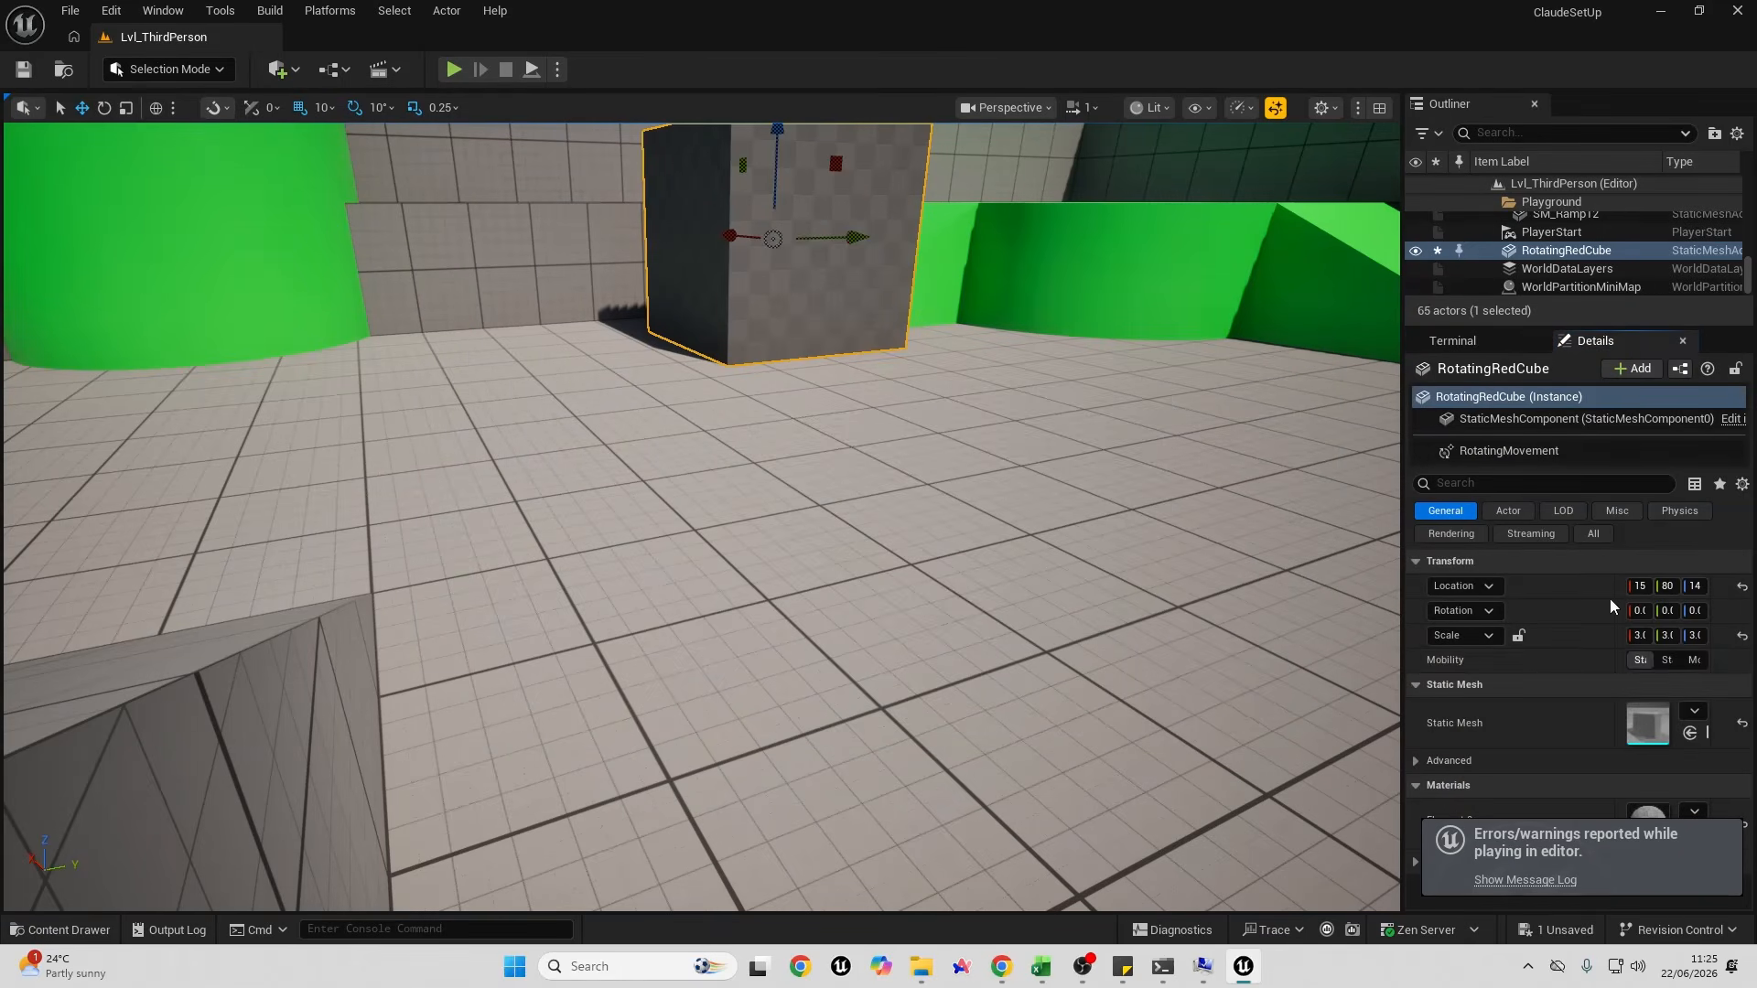
{"action": "left_click", "coordinate": [1695, 660]}
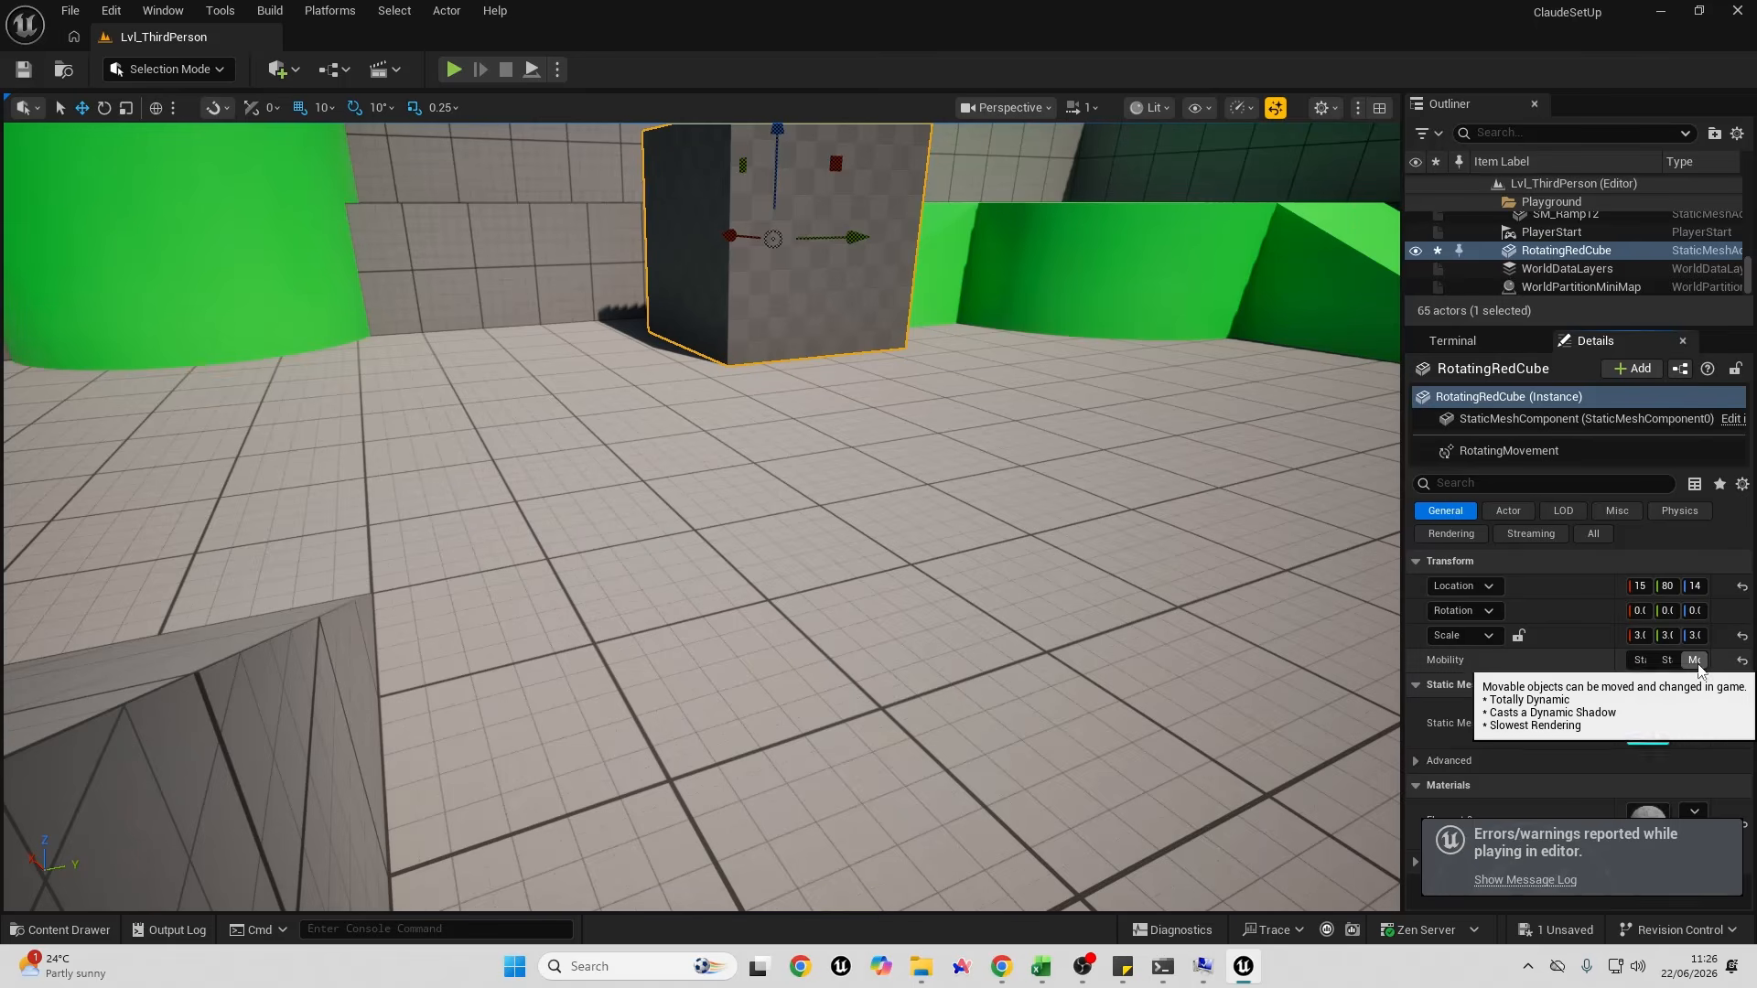
Step: Play the level again and run the character up to RotatingRedCube to check its rotation
{"action": "left_click", "coordinate": [453, 69]}
{"action": "left_click", "coordinate": [733, 353]}
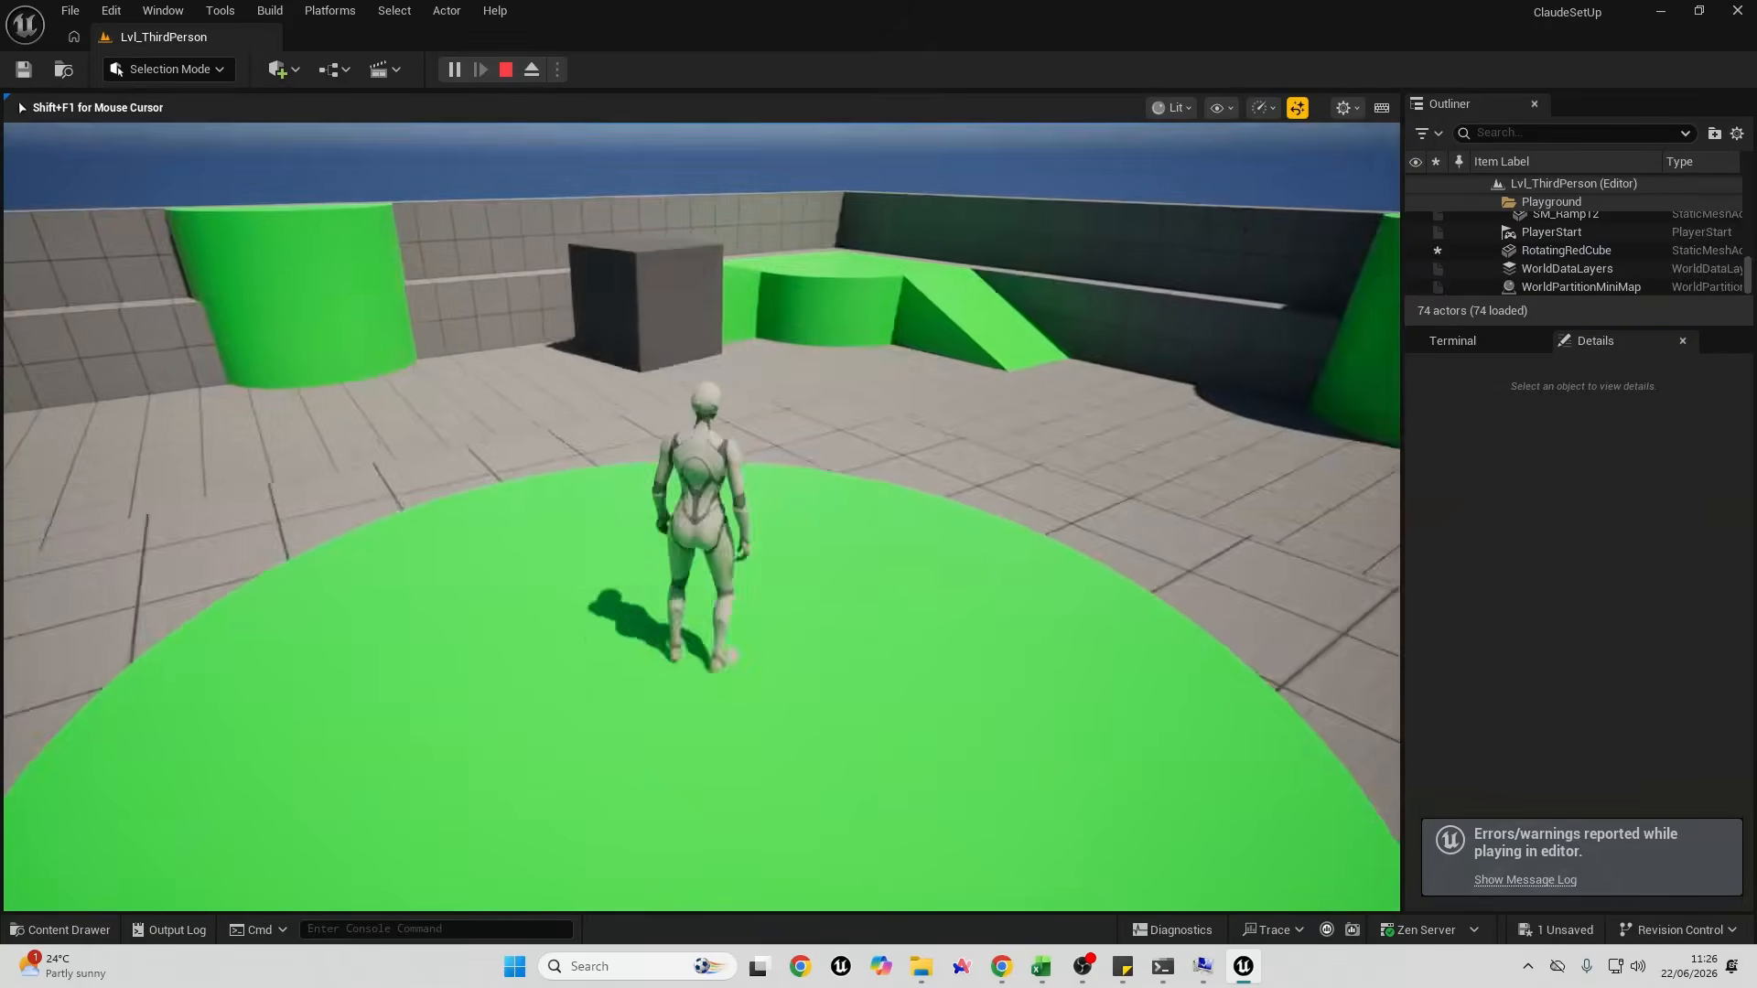
{"action": "key", "text": "w"}
{"action": "key", "text": "space"}
{"action": "key", "text": "d"}
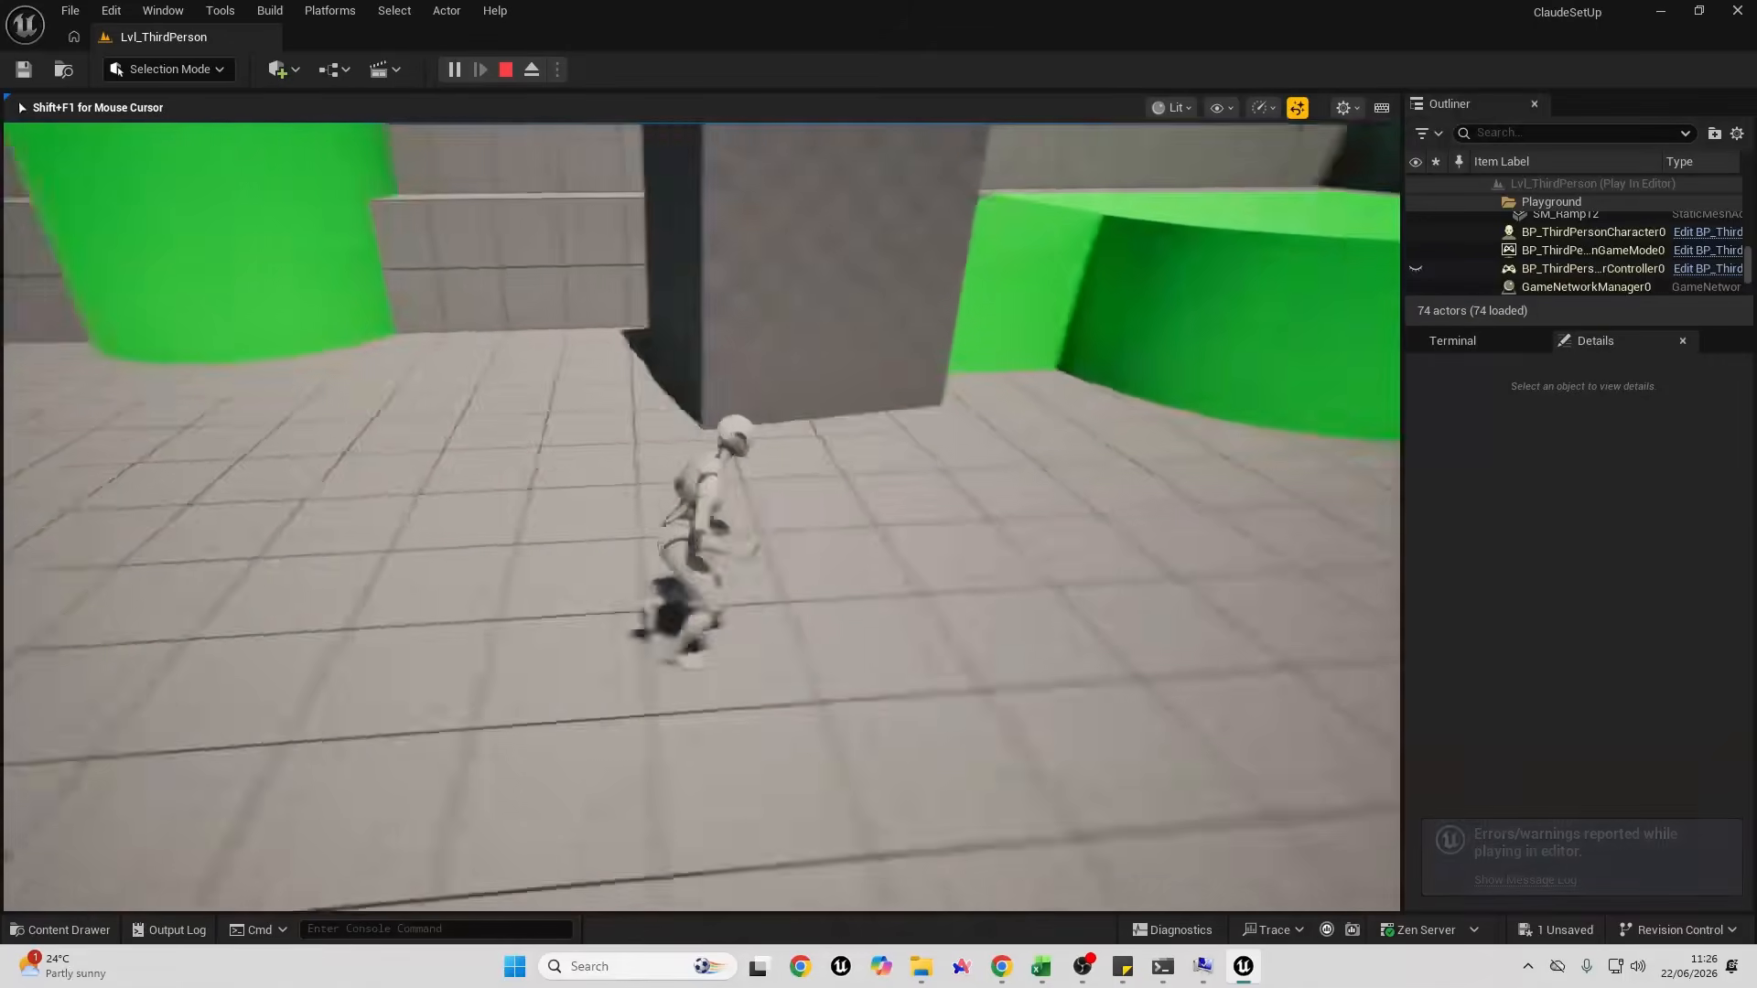
{"action": "key", "text": "Escape"}
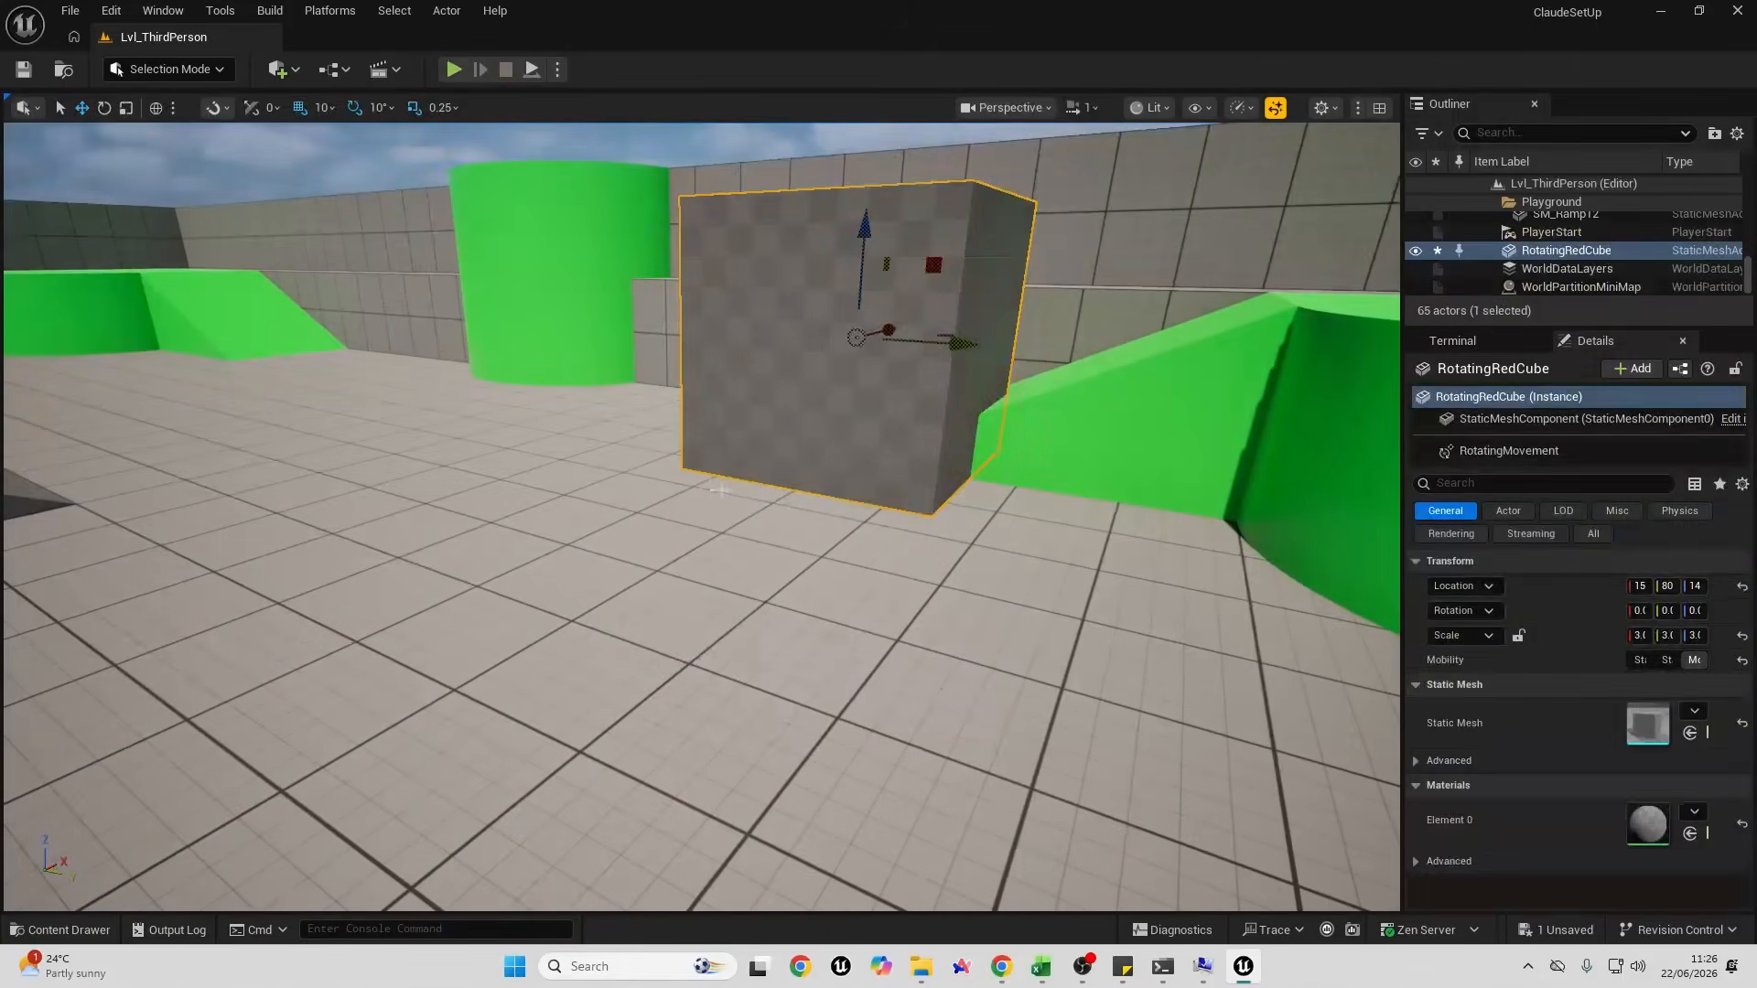
Step: Widen the Details area and show the settings of RotatingRedCube's RotatingMovement component
{"action": "right_click_drag", "start_coordinate": [1175, 295], "coordinate": [1101, 286]}
{"action": "key", "text": "s"}
{"action": "key", "text": "w"}
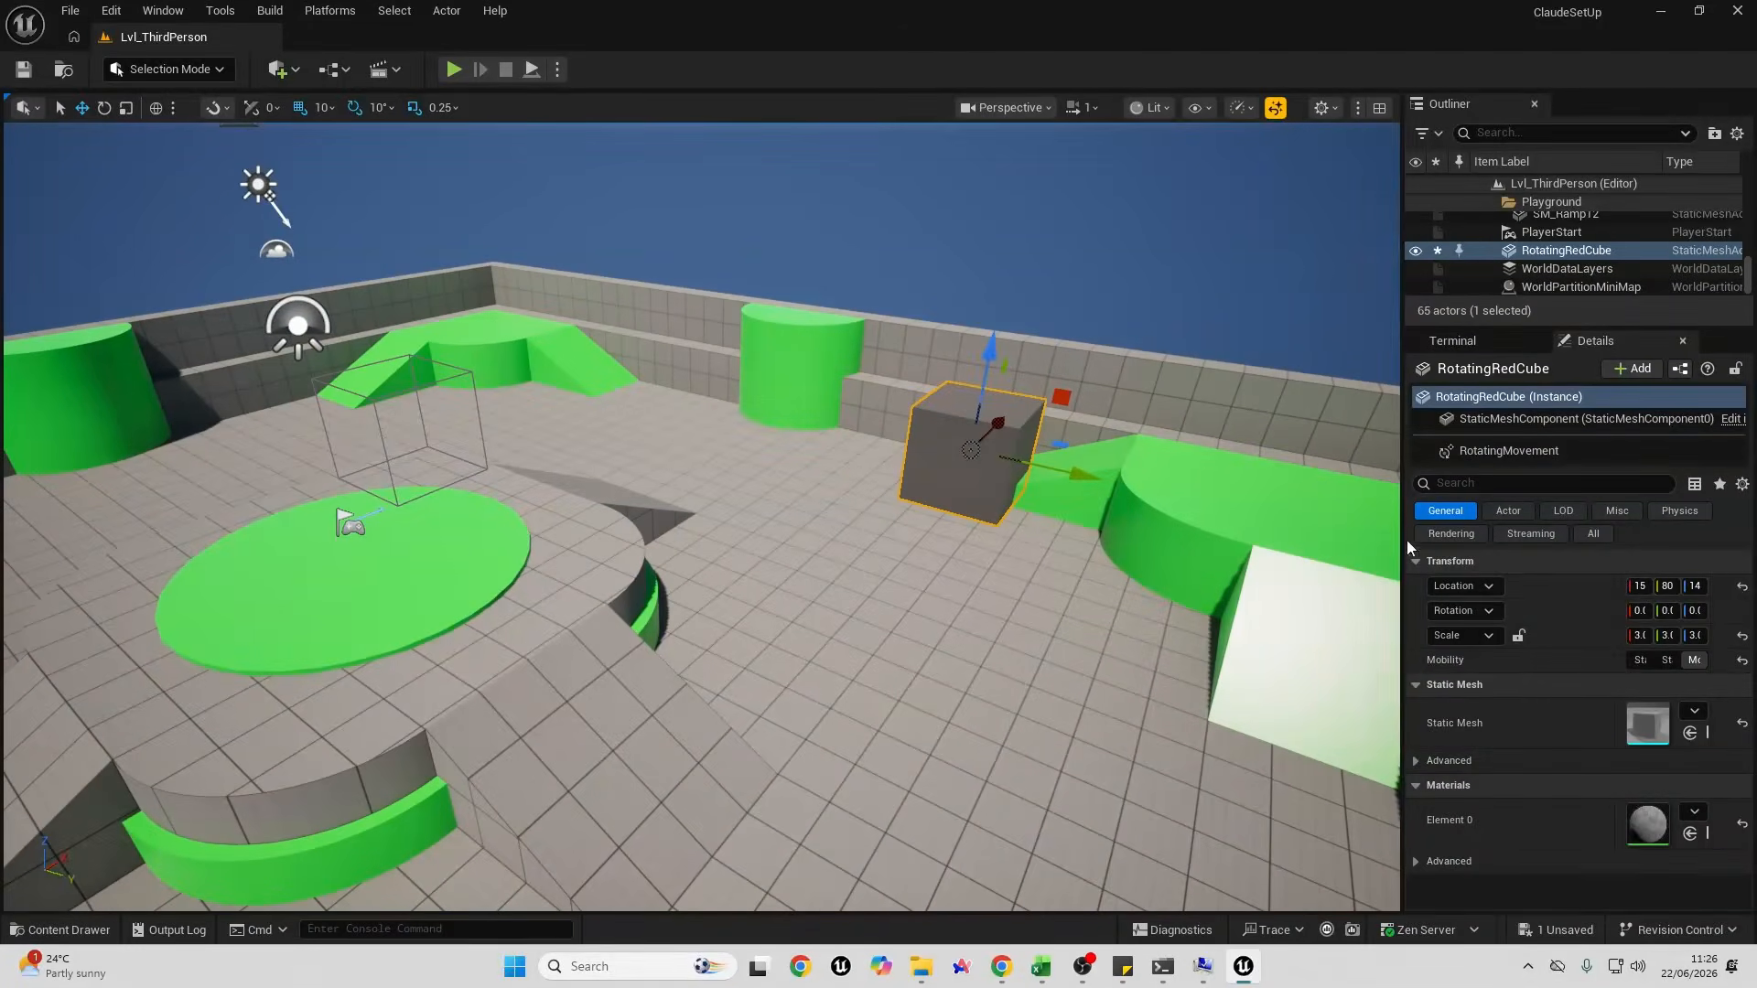
{"action": "left_click_drag", "start_coordinate": [1407, 521], "coordinate": [1260, 525]}
{"action": "left_click", "coordinate": [1364, 450]}
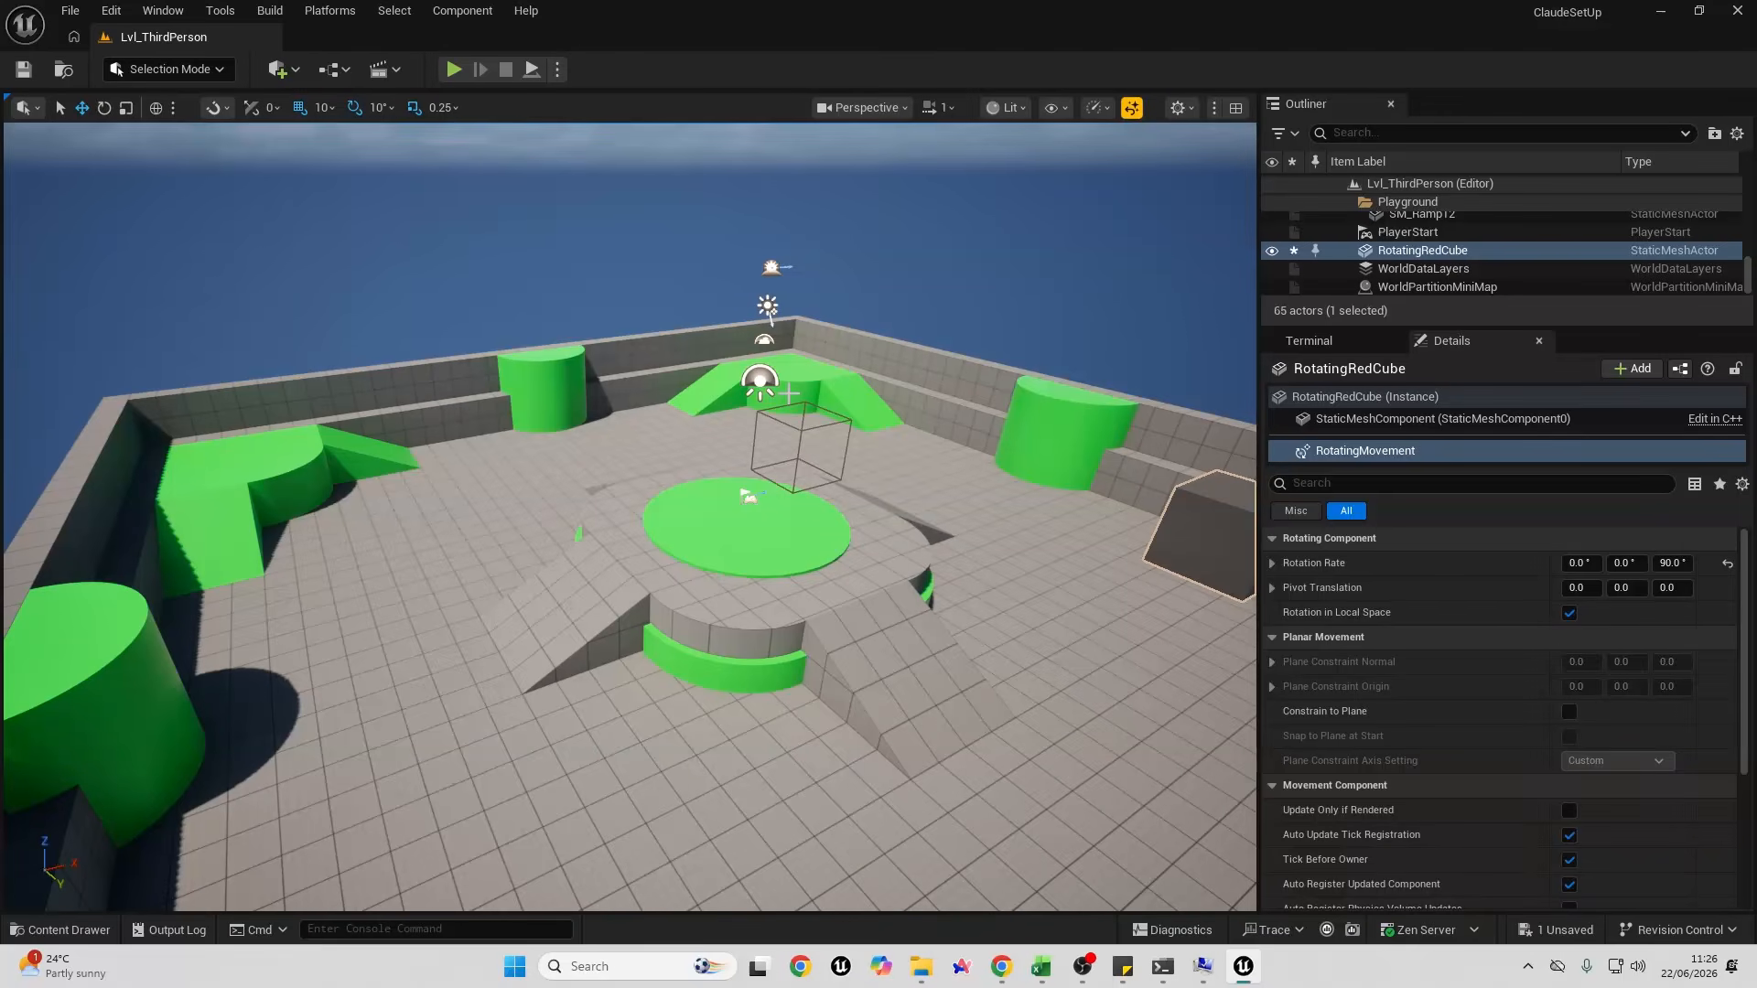